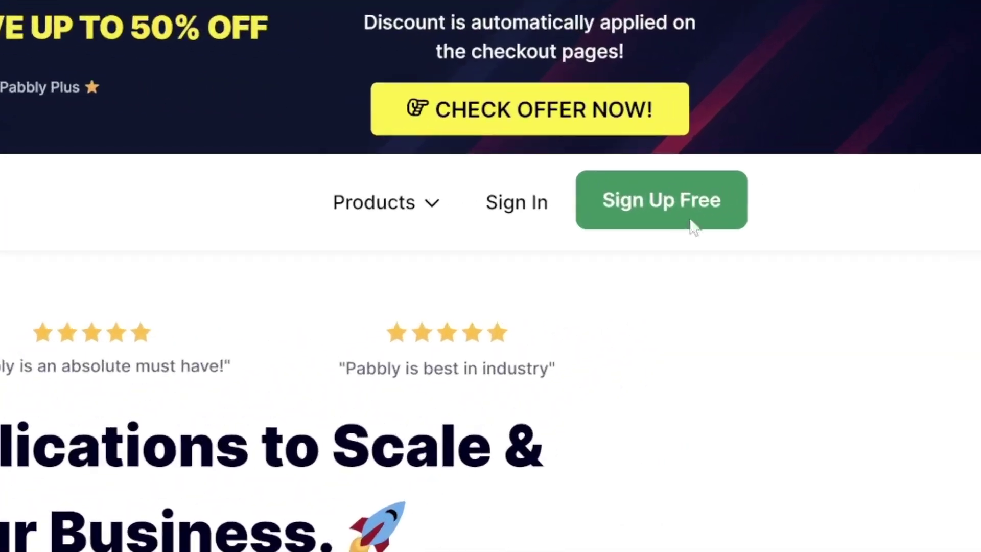
Sign in to the Pabbly account and open Pabbly Connect from the list of apps
left_click(792, 195)
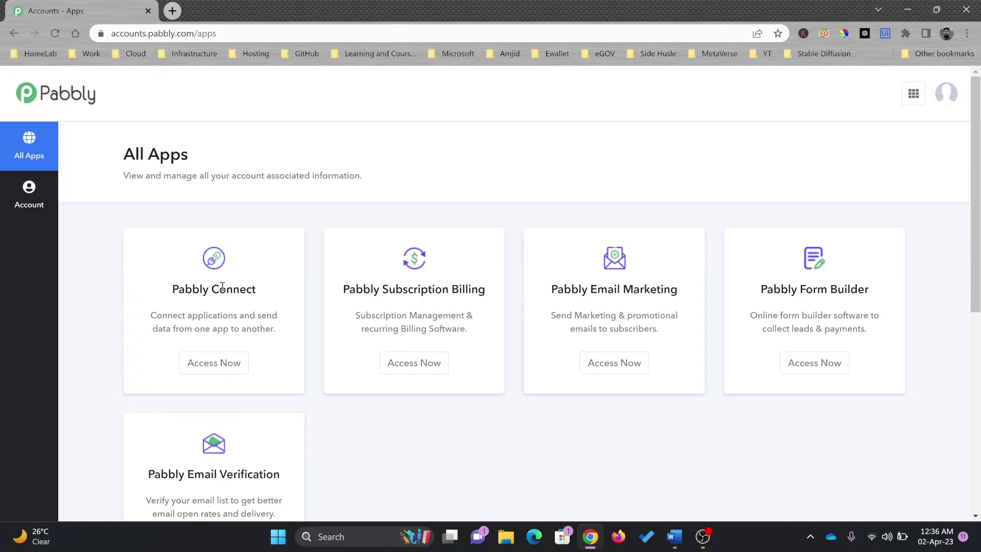
scroll(222, 287, "down", 1)
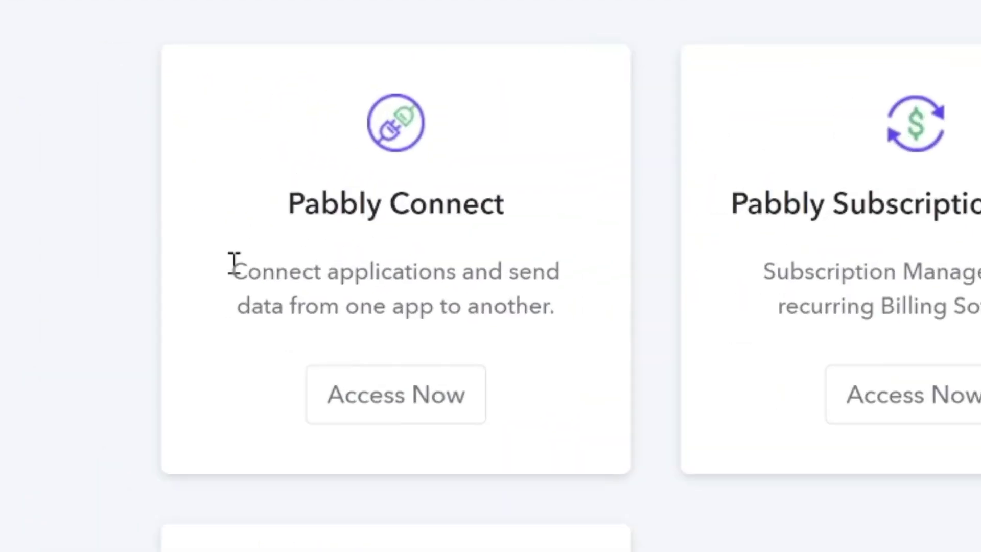
left_click_drag(49, 215, 121, 217)
left_click_drag(413, 277, 593, 306)
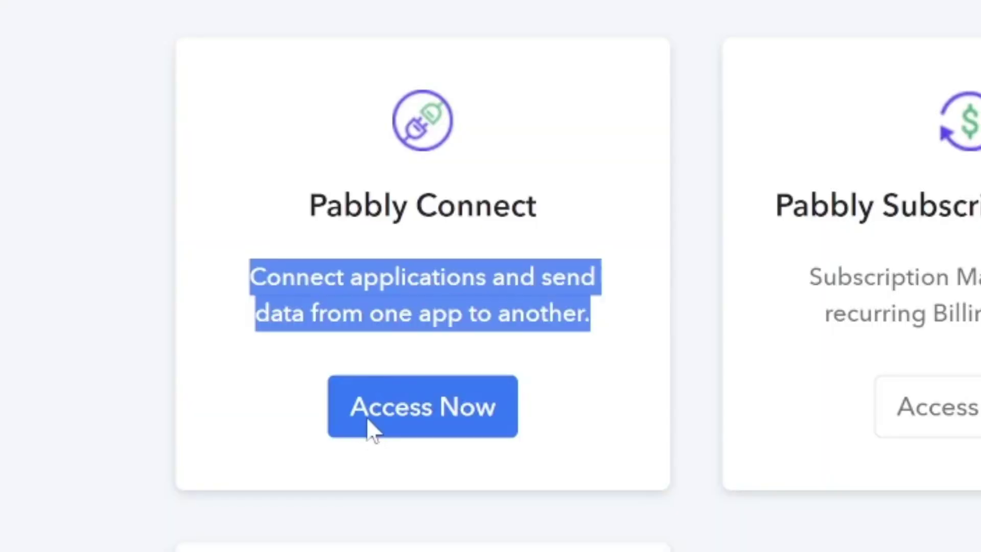
left_click(370, 429)
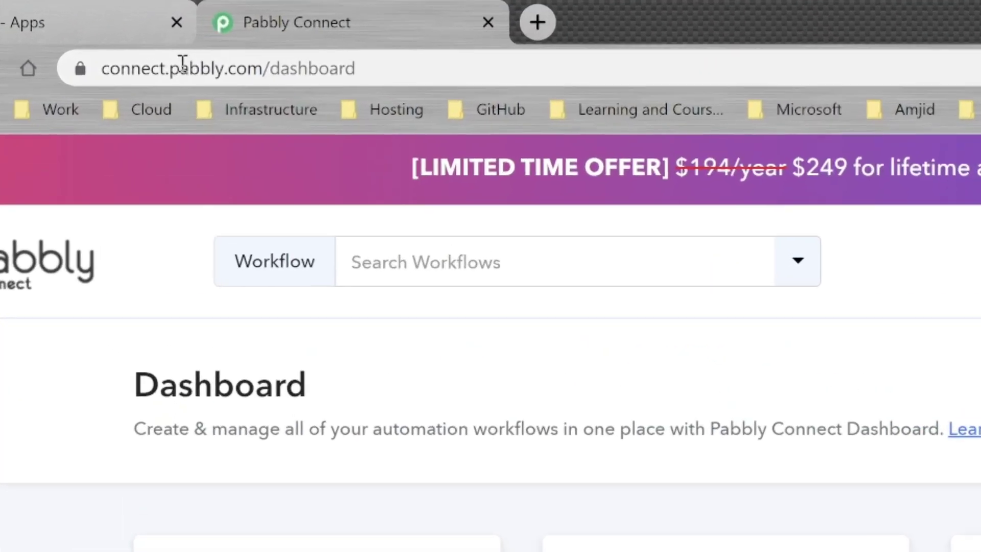
Review the dashboard's task counters and workflow list, plus the Task Summary page in the settings
mouse_move(326, 550)
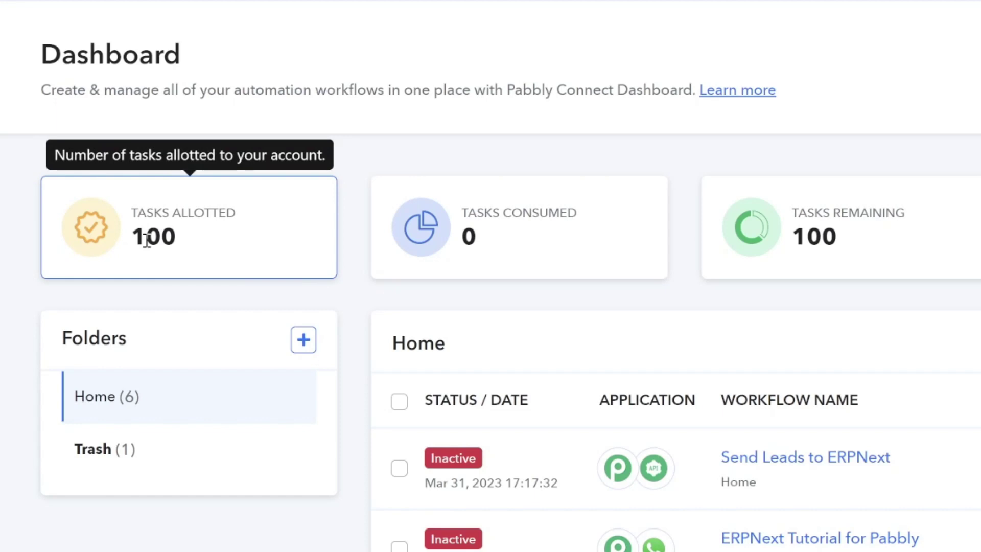
mouse_move(661, 225)
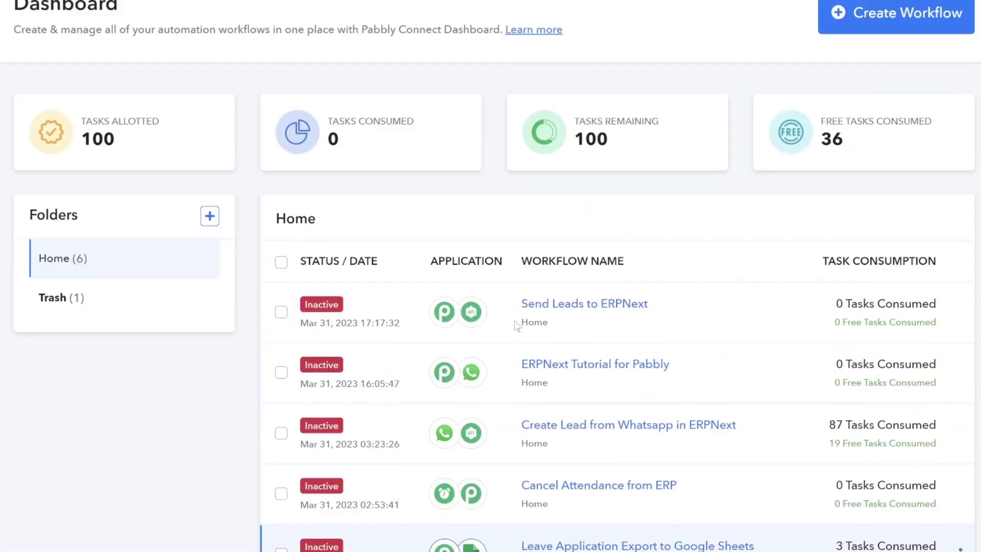
scroll(517, 325, "up", 2)
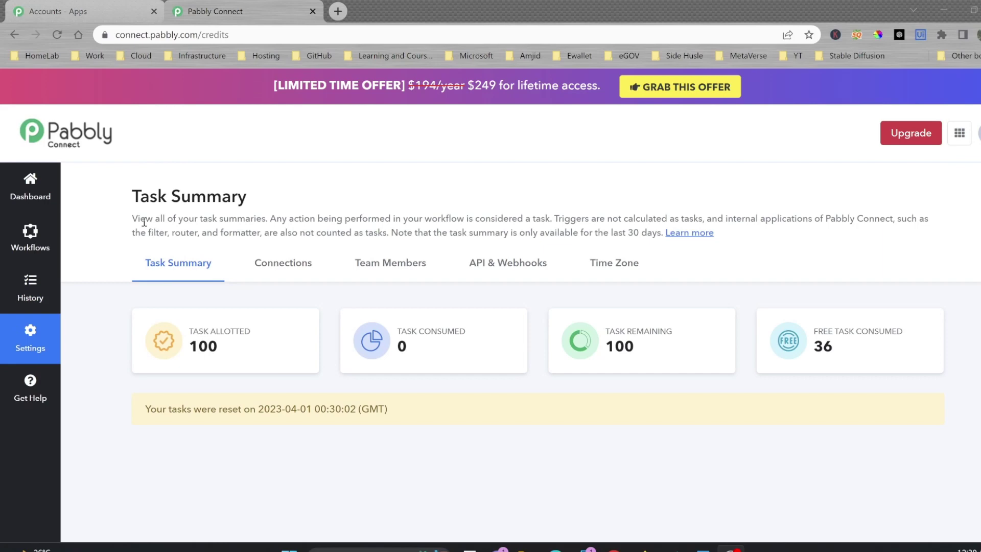
mouse_move(513, 359)
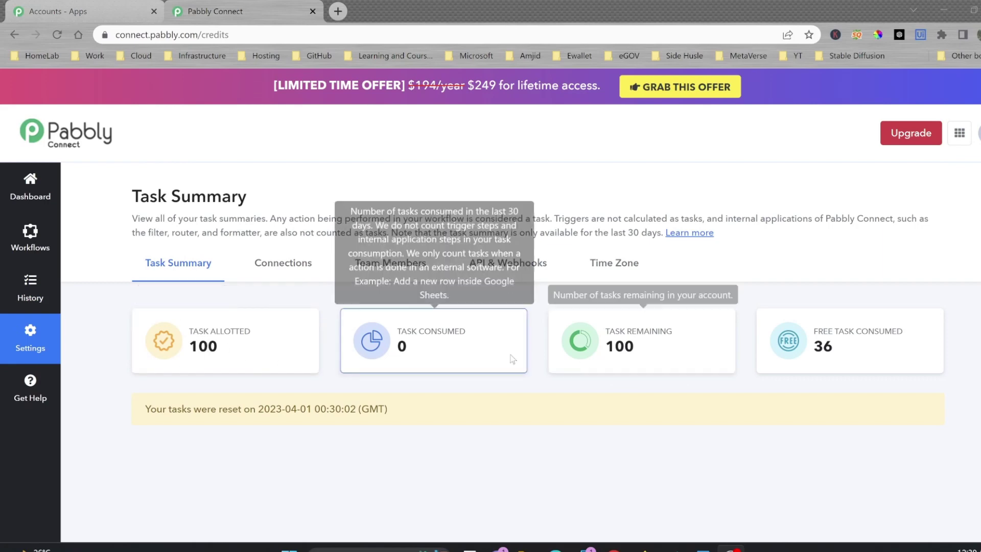
Delete the idle SyncBricksPakistan WhatsApp Cloud API connection from the account's connections
left_click(265, 263)
scroll(276, 286, "down", 3)
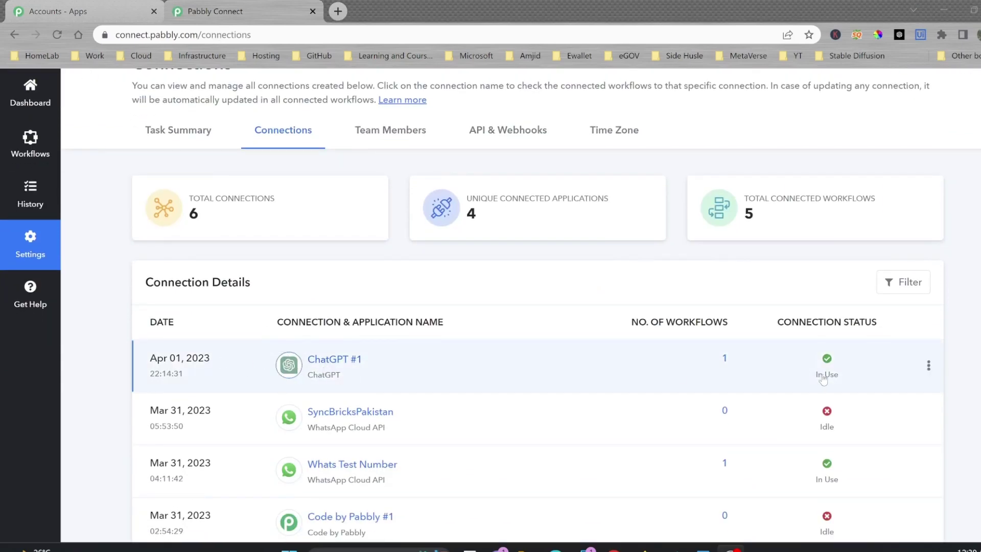
scroll(787, 386, "down", 1)
scroll(668, 427, "down", 2)
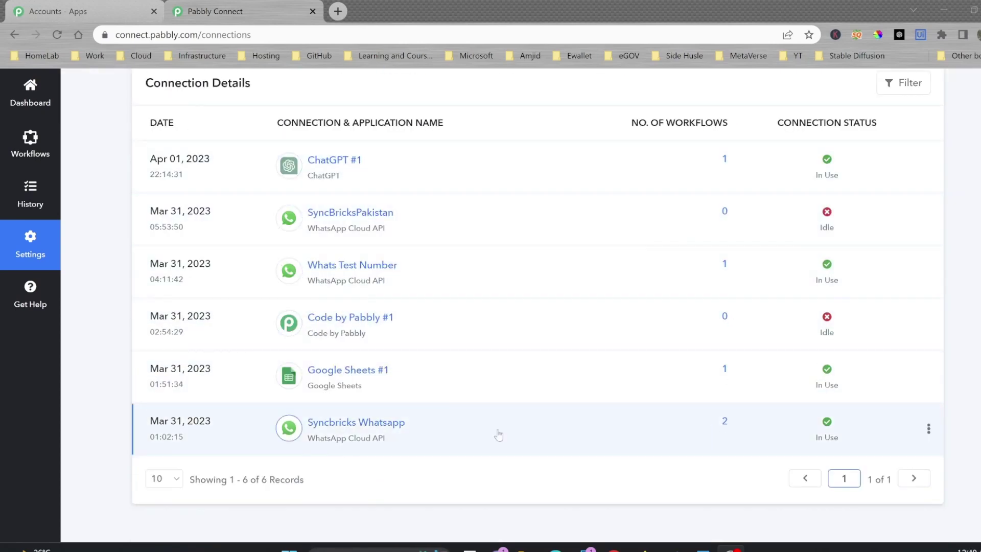
left_click(929, 219)
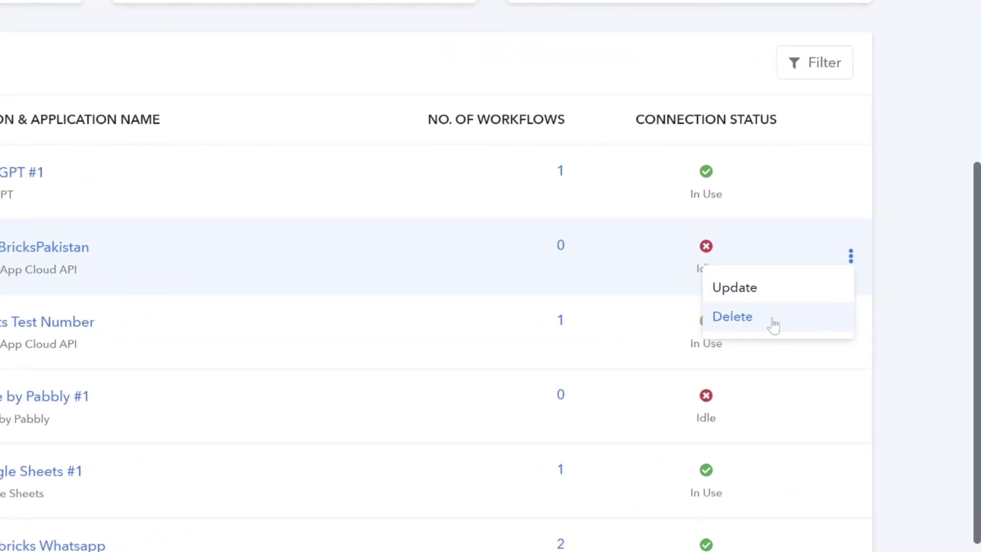
left_click(774, 325)
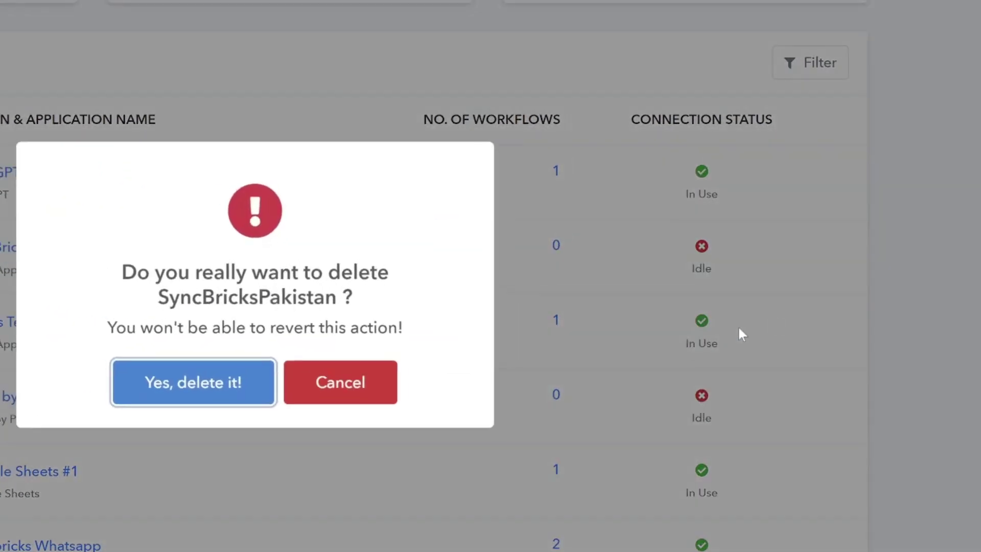
left_click(204, 392)
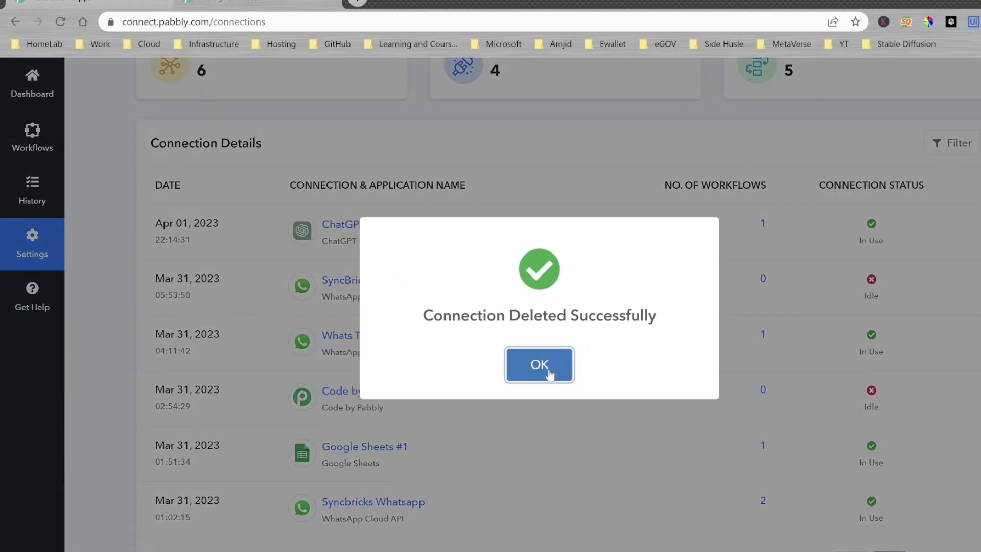
left_click(539, 364)
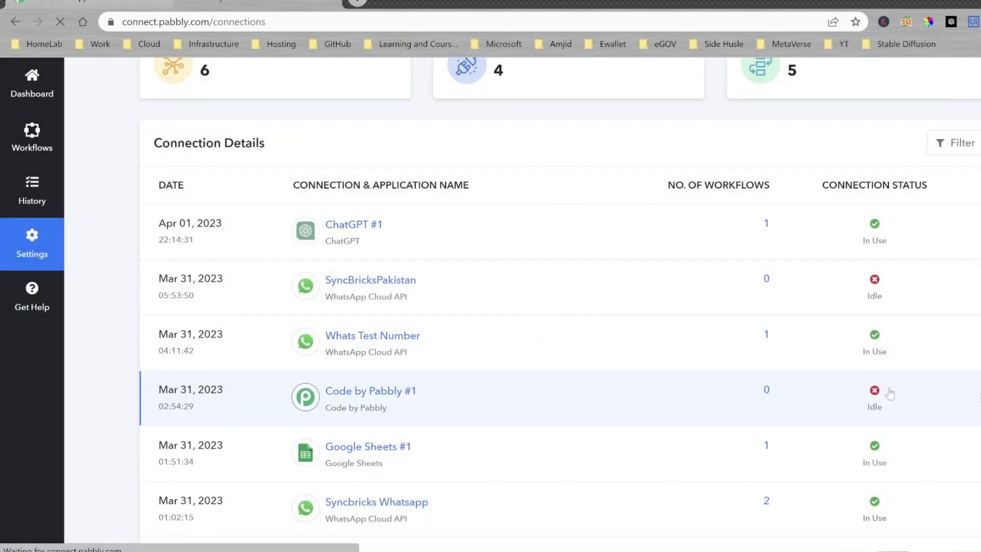
Review the Team Members settings, including the points to remember and the shared workflows sections
scroll(613, 307, "up", 5)
left_click(413, 193)
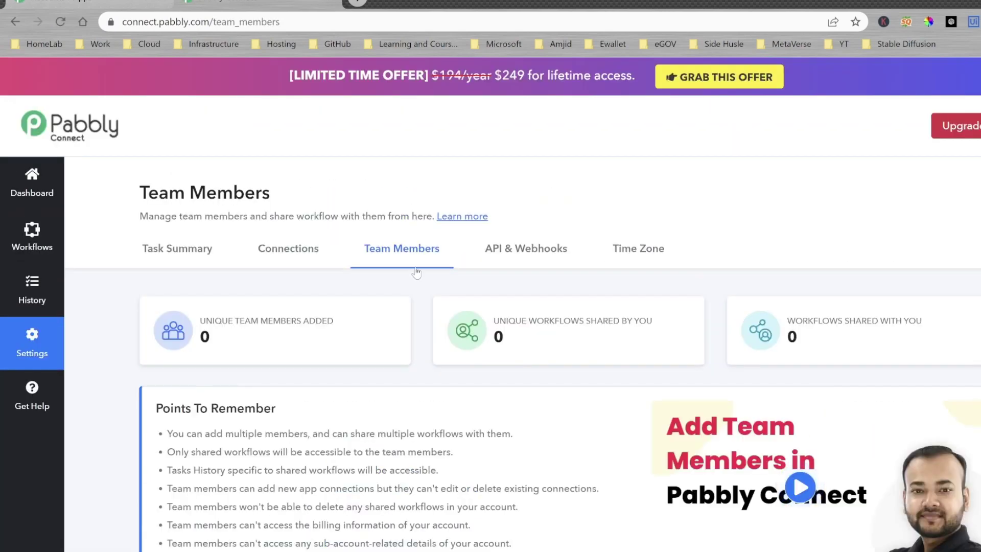
scroll(416, 279, "down", 8)
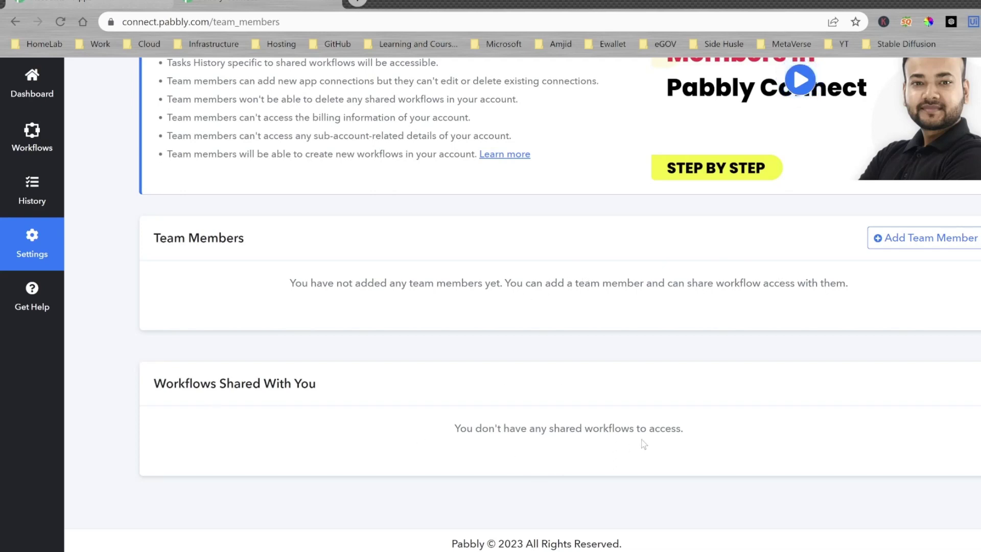
scroll(644, 444, "up", 3)
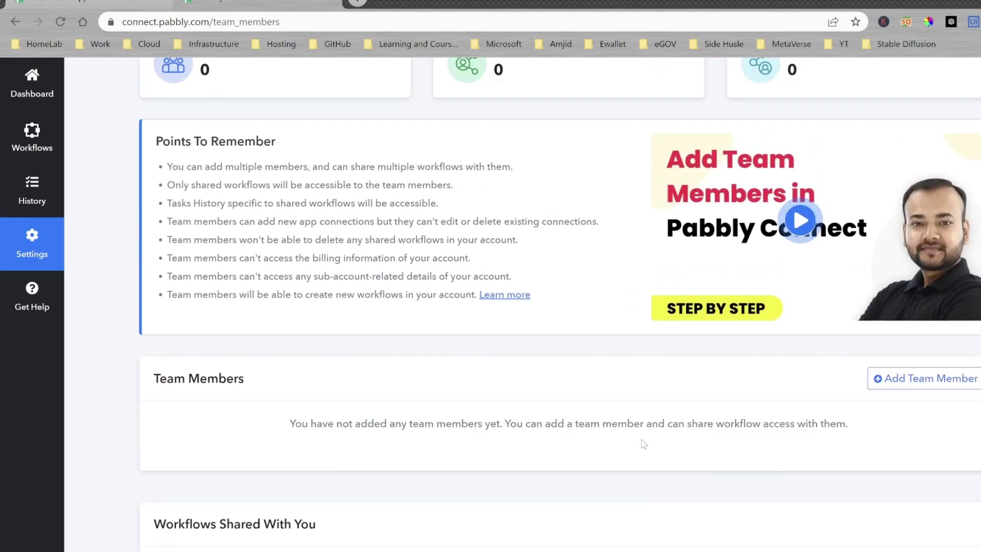
scroll(643, 444, "up", 2)
scroll(603, 438, "down", 4)
scroll(510, 259, "up", 8)
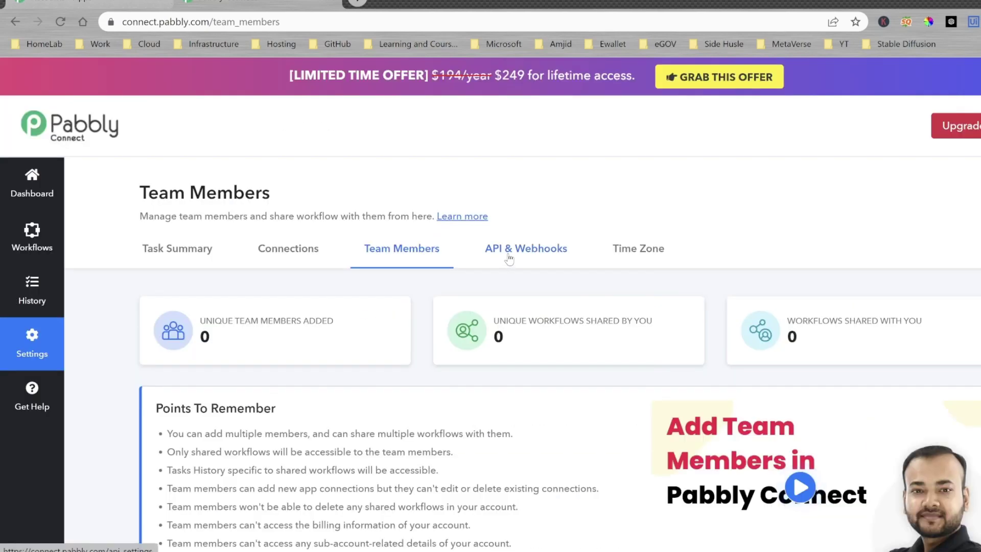
Generate a Pabbly Connect API token in the API & Webhooks settings
left_click(510, 258)
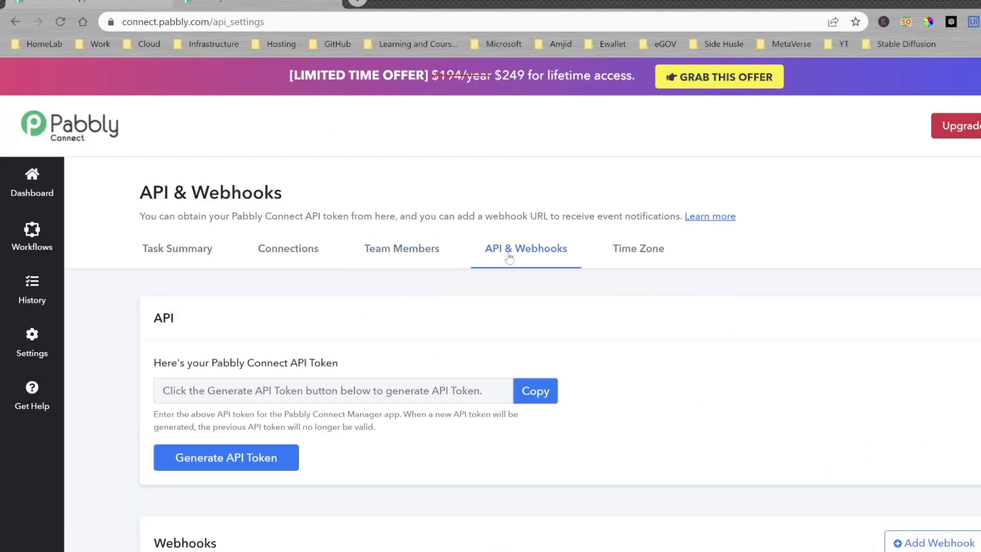
scroll(460, 332, "down", 4)
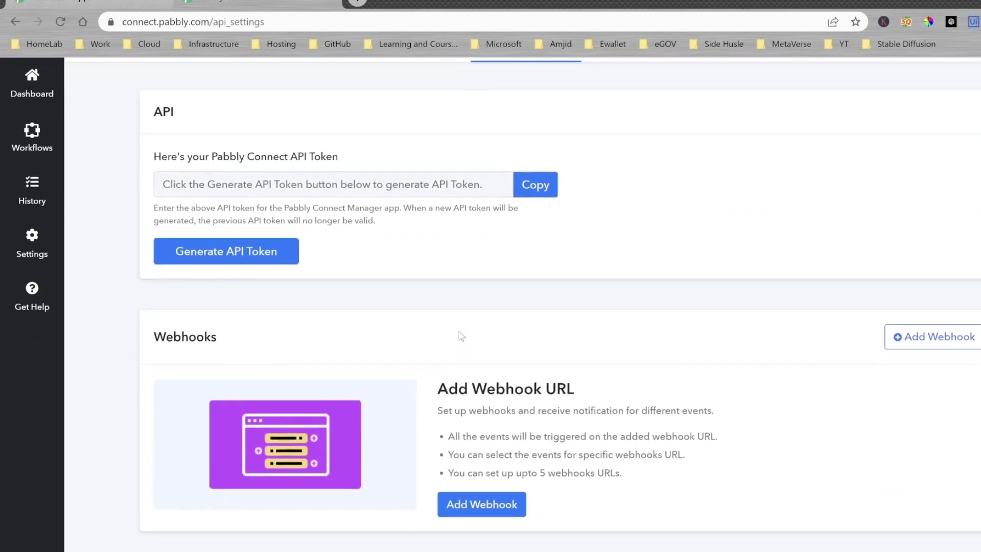
scroll(460, 335, "up", 1)
scroll(461, 336, "up", 1)
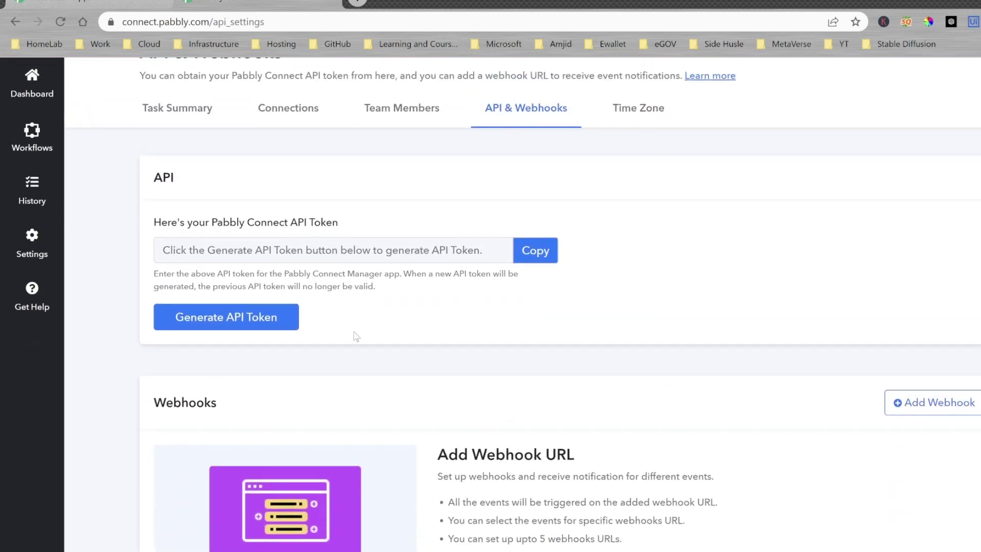
left_click(237, 321)
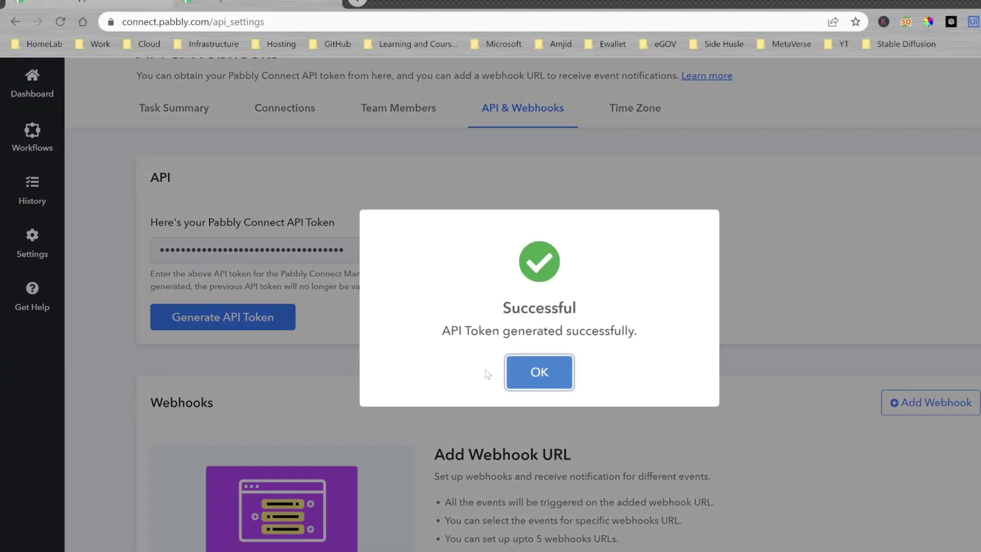
left_click(536, 372)
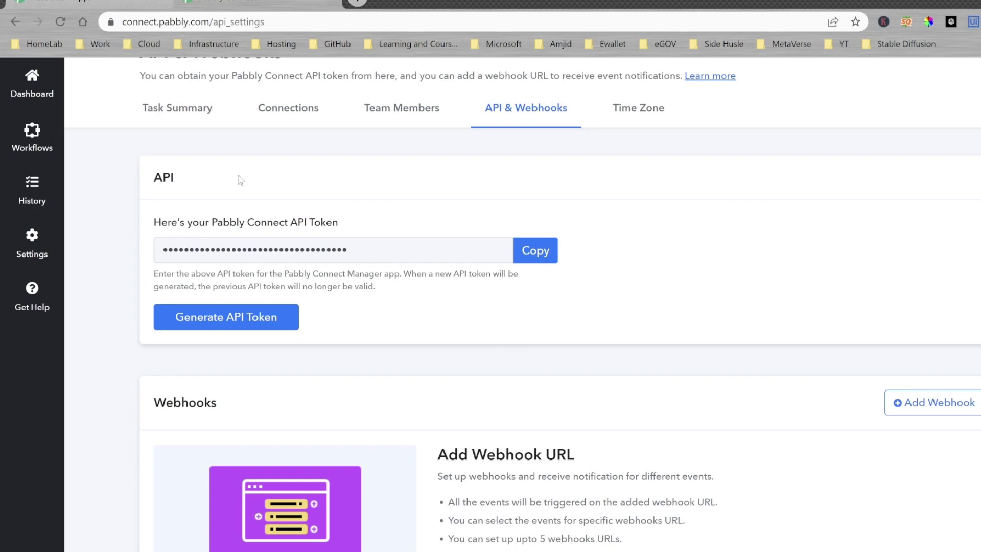
Read the notes on adding webhook URLs, and open the Time Zone settings
scroll(240, 180, "down", 3)
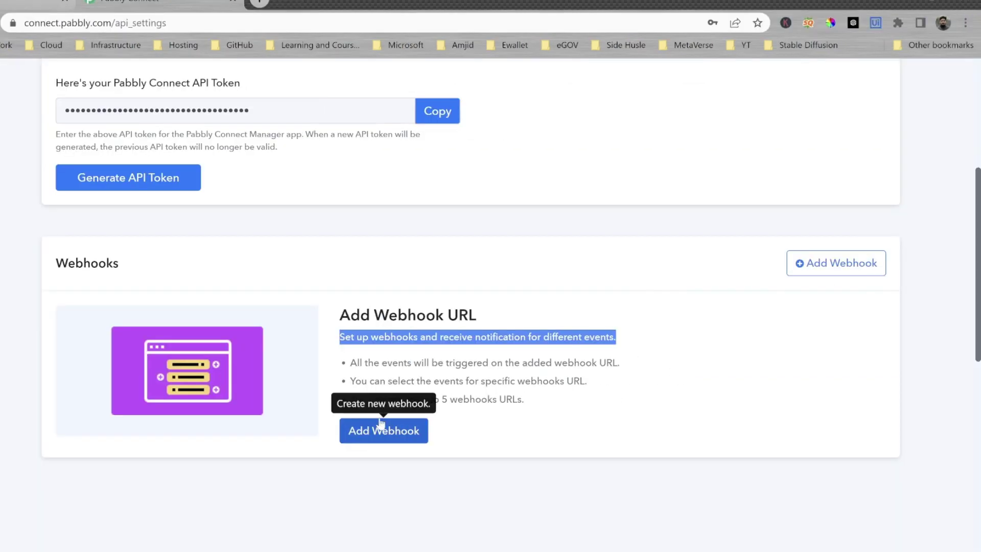
left_click_drag(360, 399, 531, 399)
scroll(524, 358, "up", 5)
left_click(541, 264)
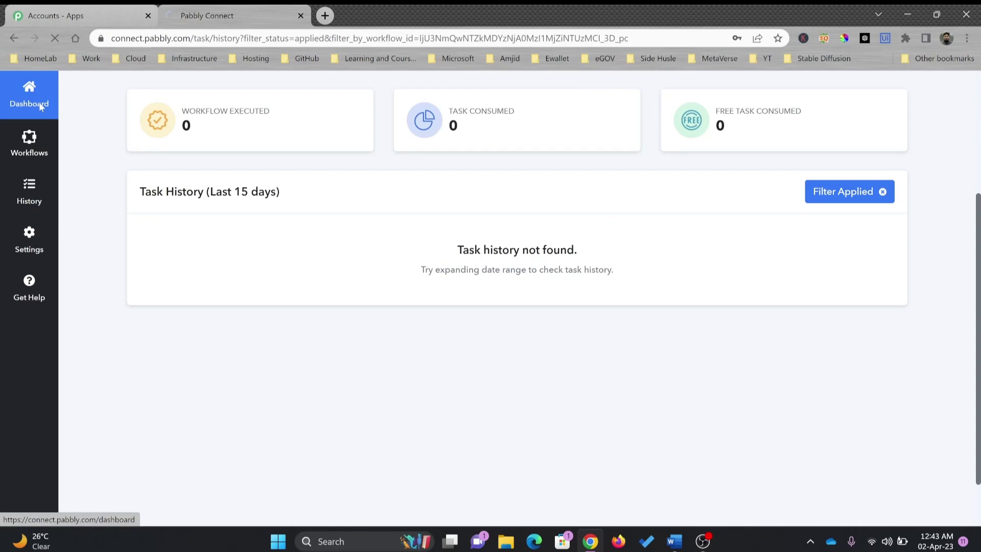
Create a new workflow from the dashboard named "Pabbly First Workflow Syncbricks Tutorial"
left_click(41, 106)
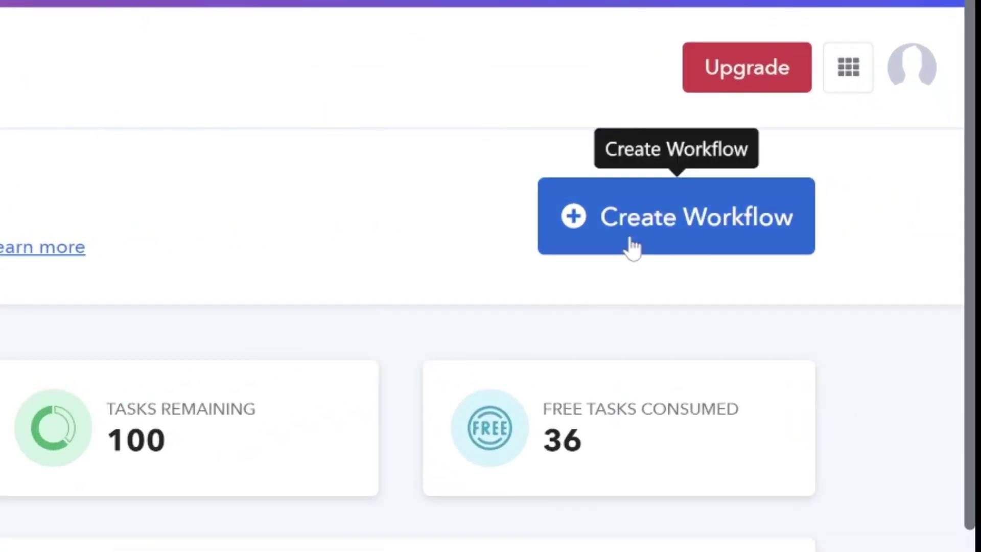
left_click(632, 247)
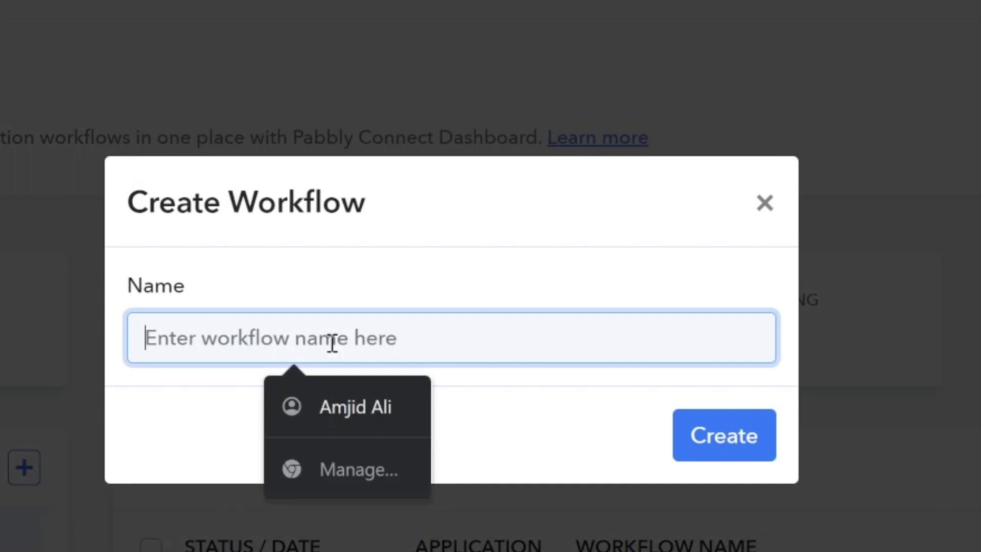
type("Pabbly First Workflow Syncbricks Tutorial")
key("Return")
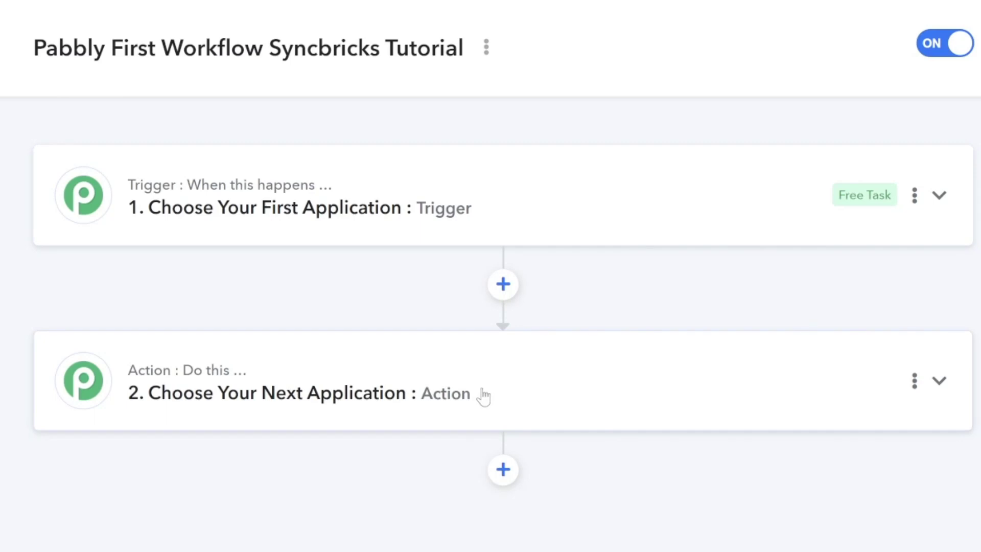
Search for "sched" among the trigger apps and choose Schedule as the workflow's trigger
left_click(511, 203)
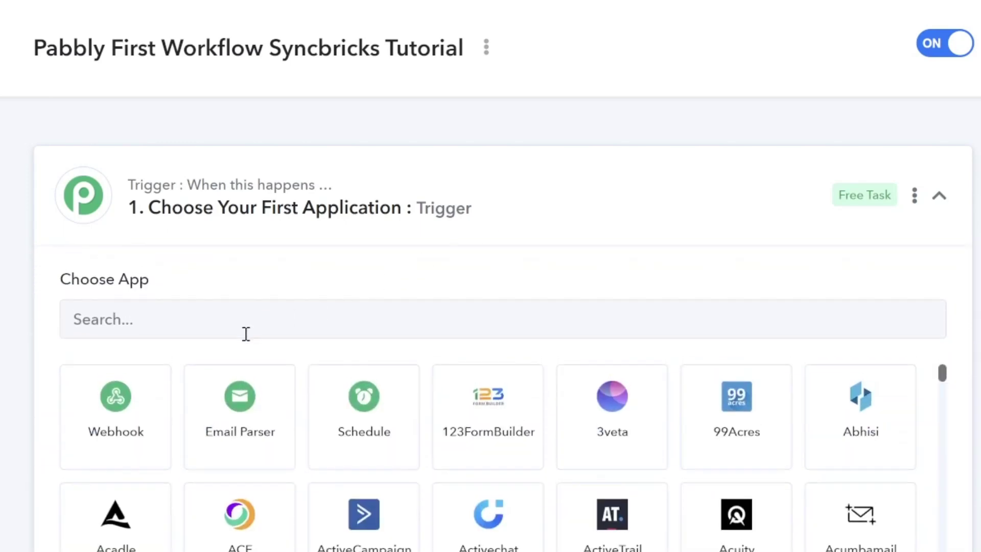
scroll(226, 343, "down", 2)
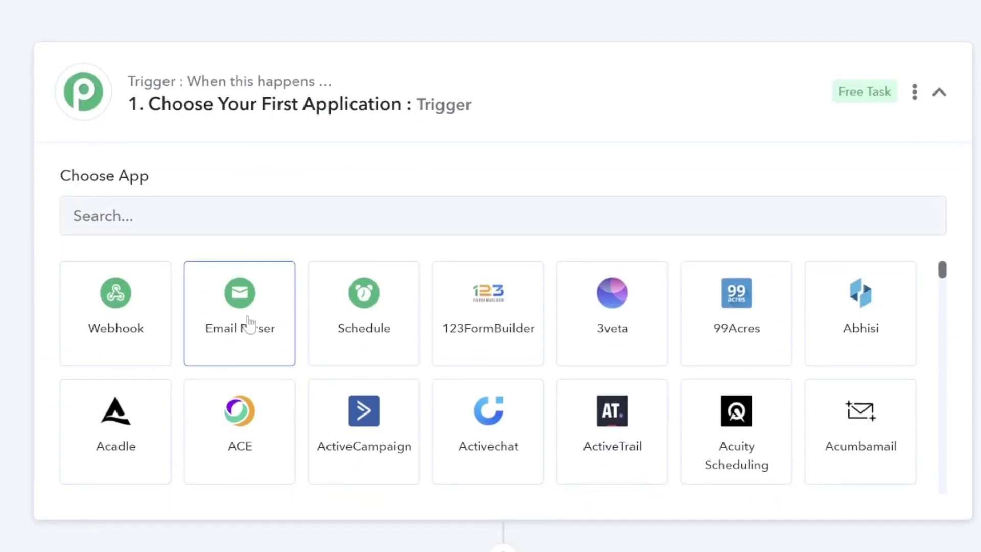
left_click(266, 223)
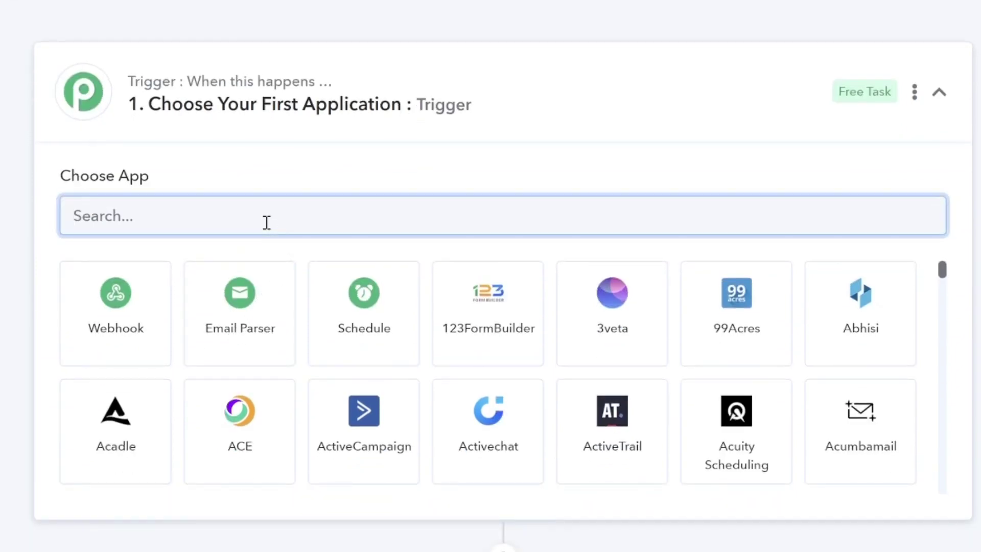
type("sched")
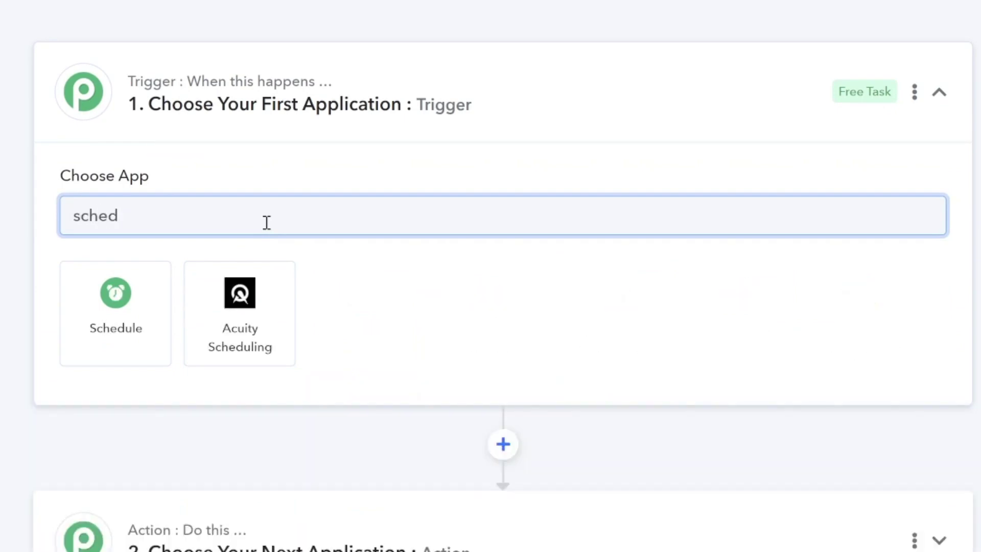
left_click(139, 302)
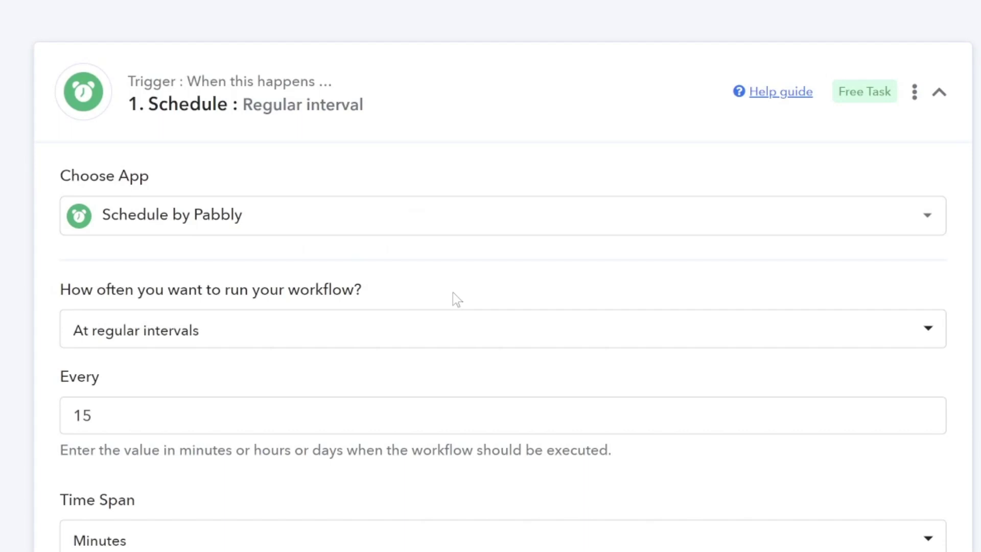
Set the schedule trigger to run the workflow on days of the week
left_click(490, 311)
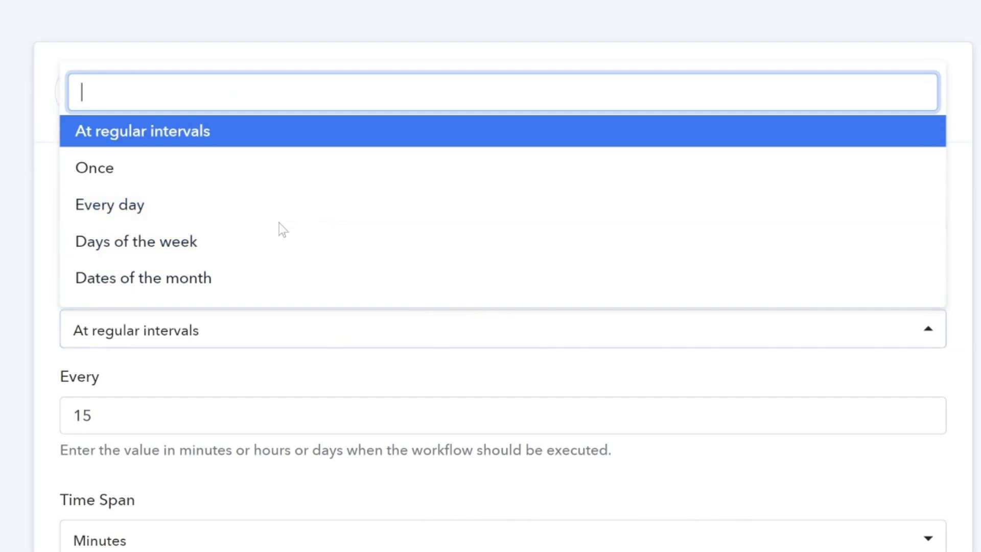
left_click(279, 210)
left_click(219, 337)
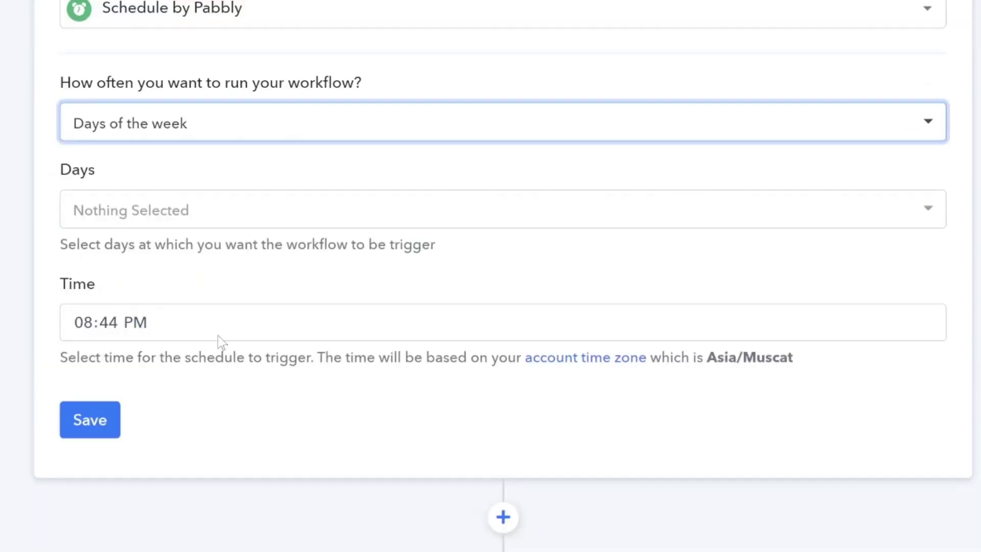
Select Sunday and Monday as the days on which the schedule triggers the workflow
left_click(252, 223)
left_click(122, 419)
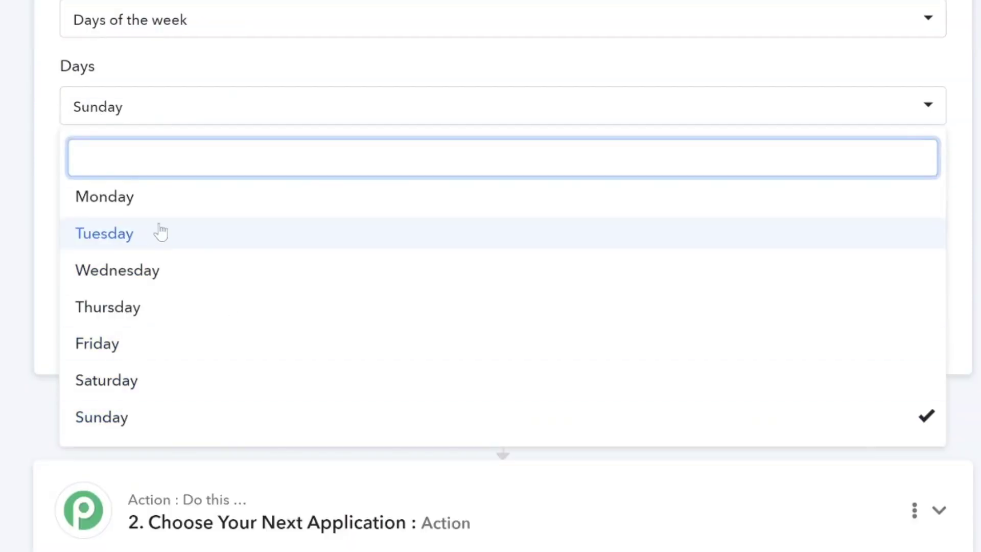
left_click(153, 207)
left_click(391, 56)
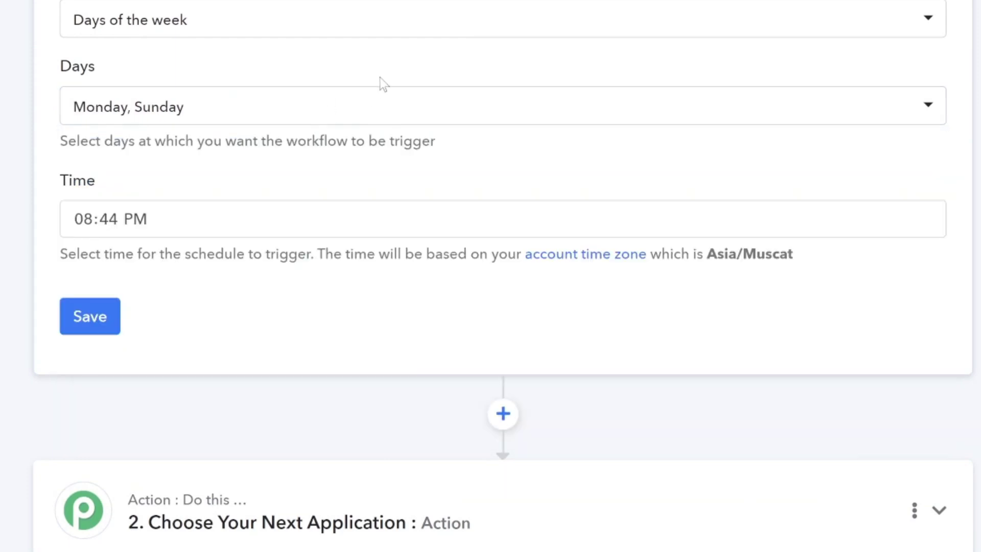
Set the schedule's trigger time to 09:00 PM, save the schedule, and collapse the trigger step
left_click(260, 230)
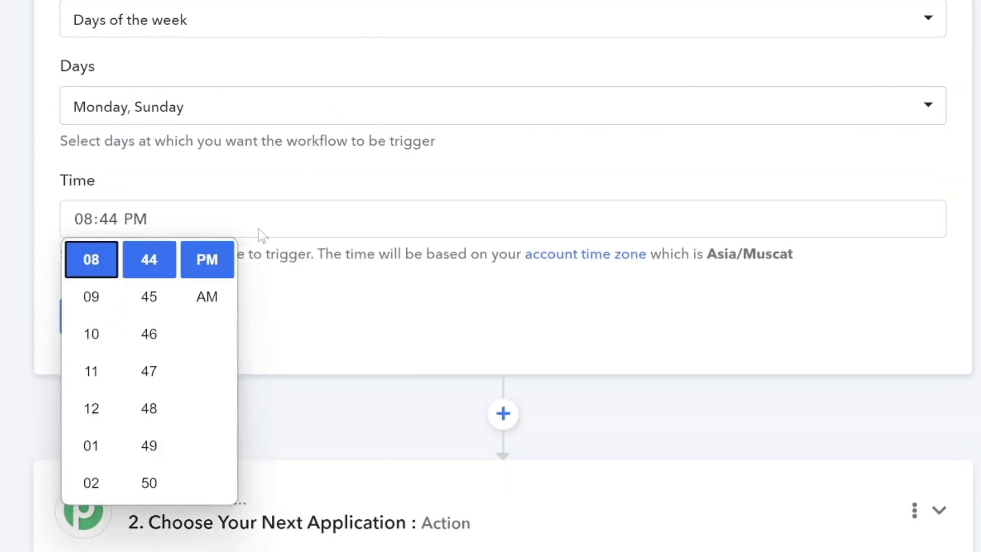
left_click(91, 296)
left_click(325, 190)
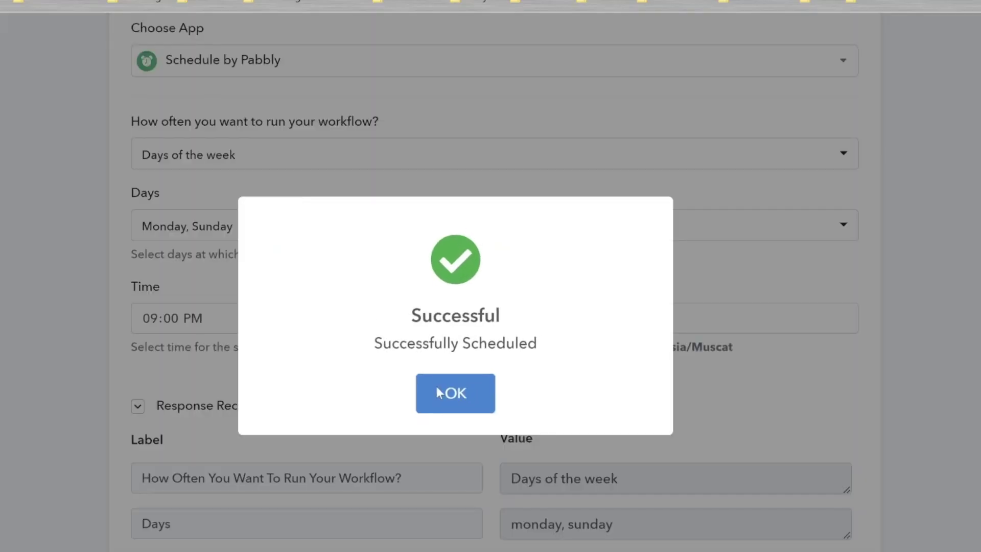
left_click(438, 394)
scroll(821, 143, "up", 3)
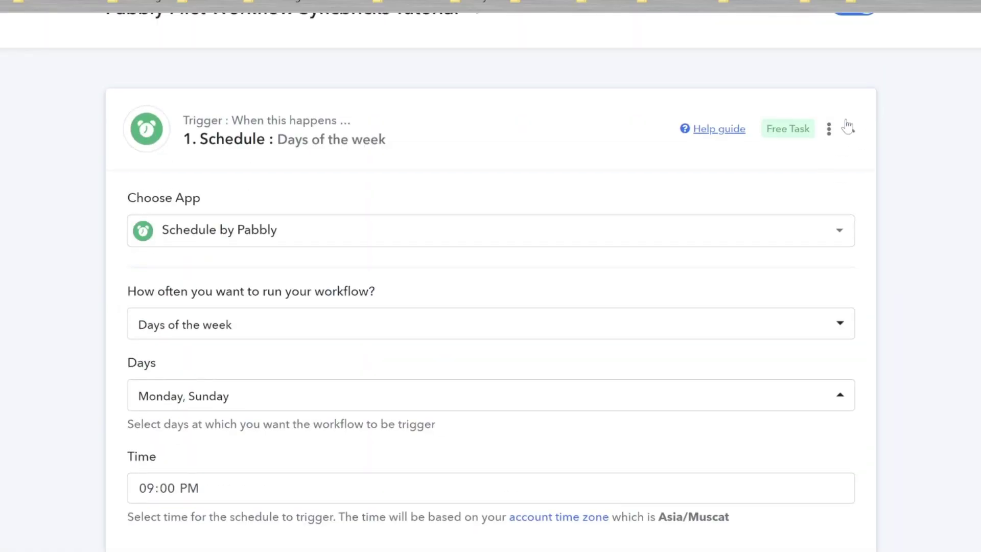
left_click(848, 127)
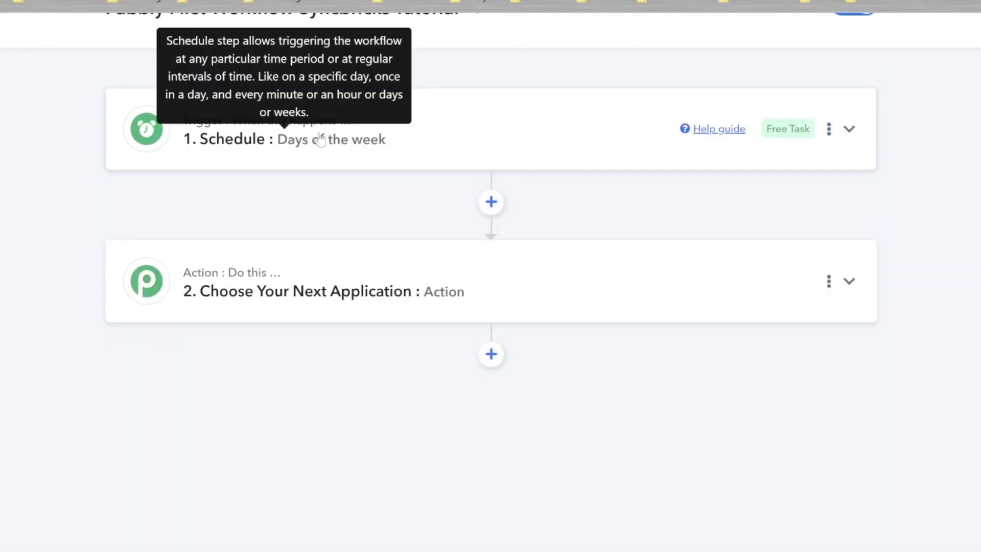
Look over the IFTTT Explore page and return to the Pabbly Connect workflow
mouse_move(198, 125)
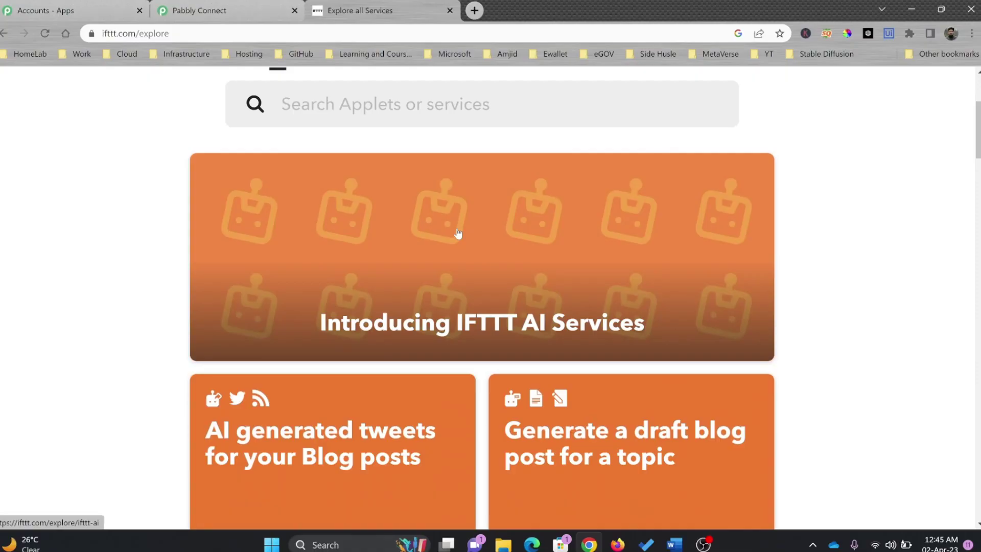
scroll(455, 234, "up", 4)
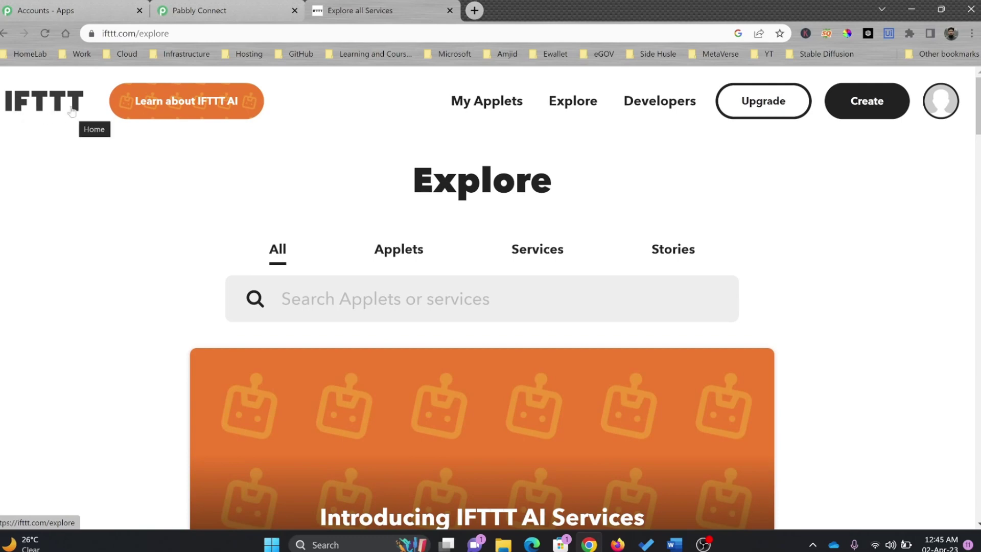
left_click(179, 6)
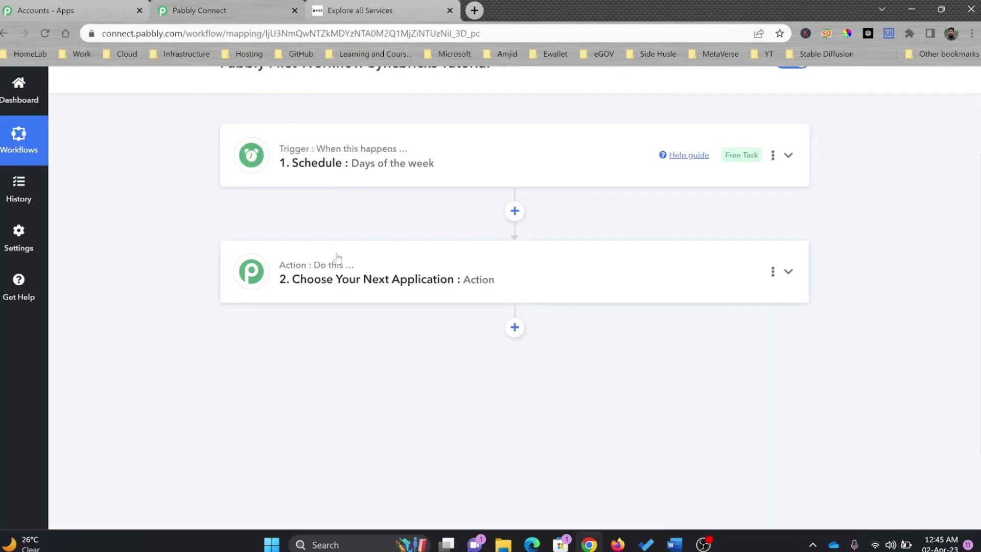
Expand the empty action step and search its apps for "sms" and "ema"
left_click(416, 279)
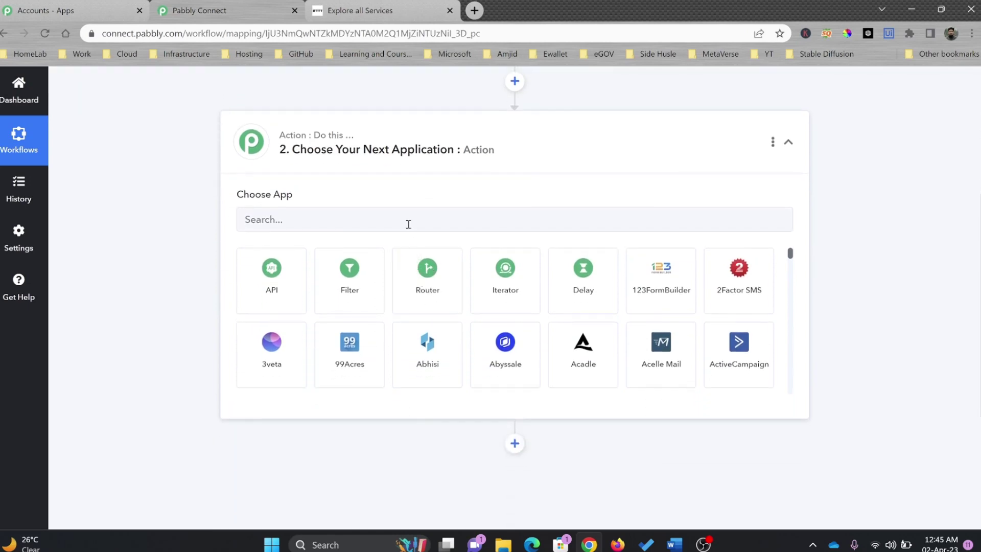
left_click(408, 224)
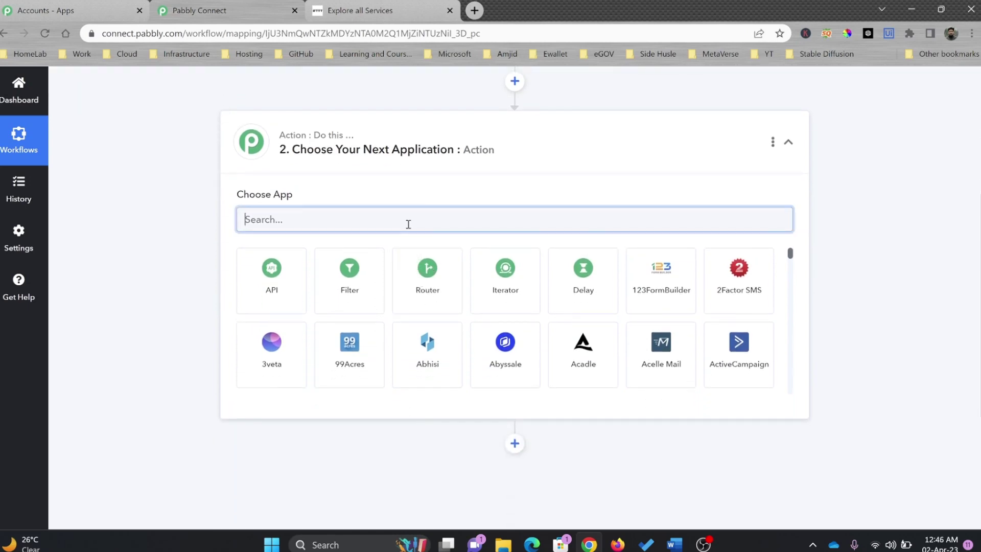
type("sms")
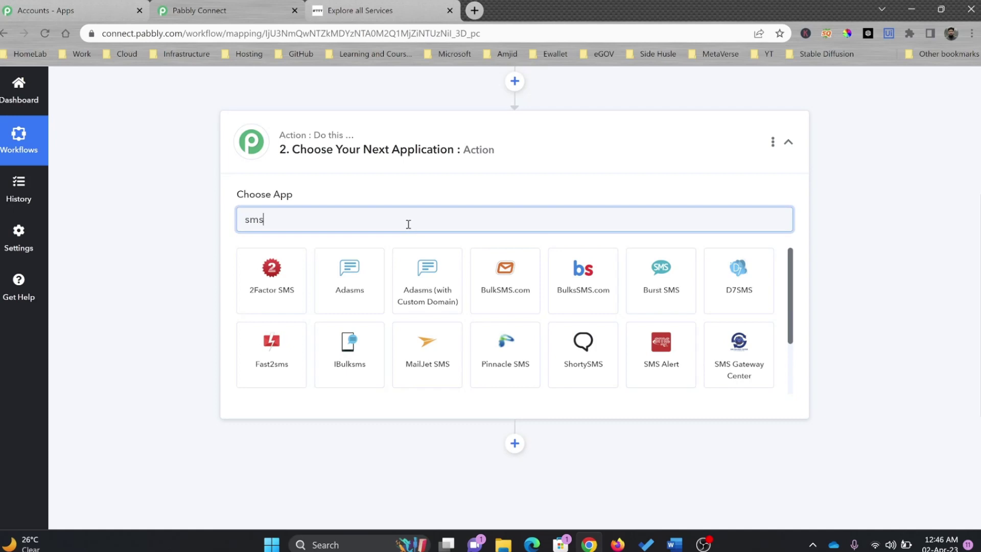
key("BackSpace")
key("BackSpace")
key("BackSpace")
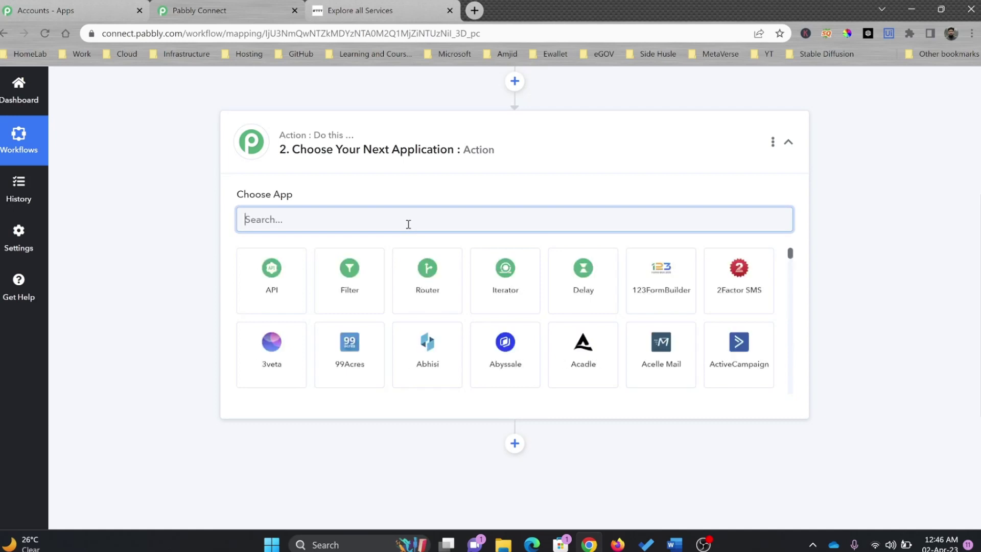
type("email")
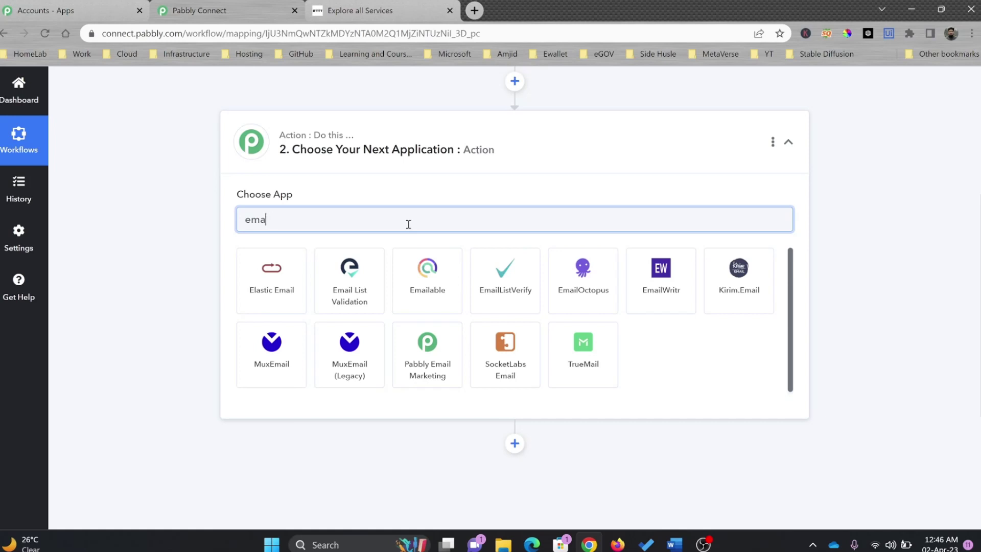
key("BackSpace")
key("BackSpace")
key("BackSpace")
Search for "whats", choose WhatsApp Cloud API with the Send Text Message event, and connect it through the existing "Whats Test Number" connection
type("whats")
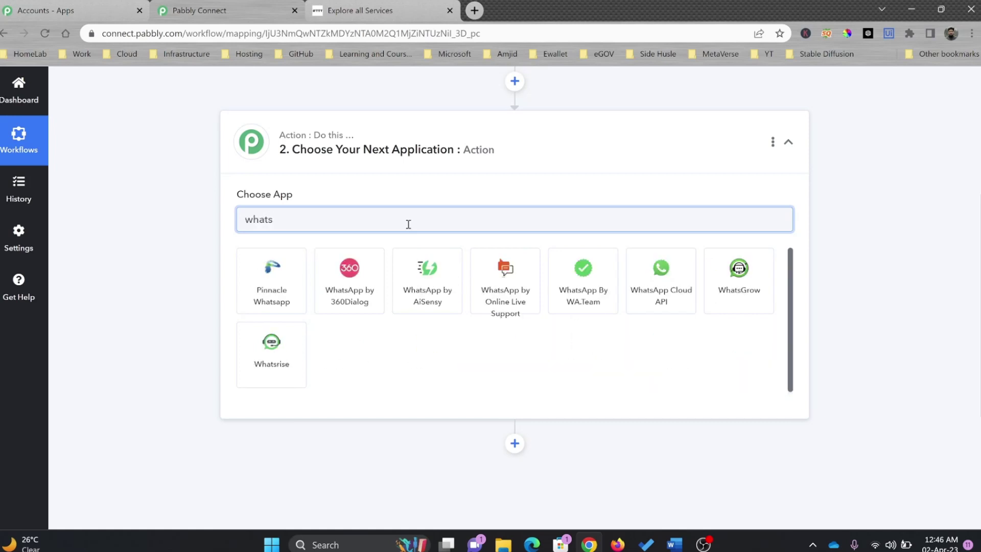
left_click(674, 311)
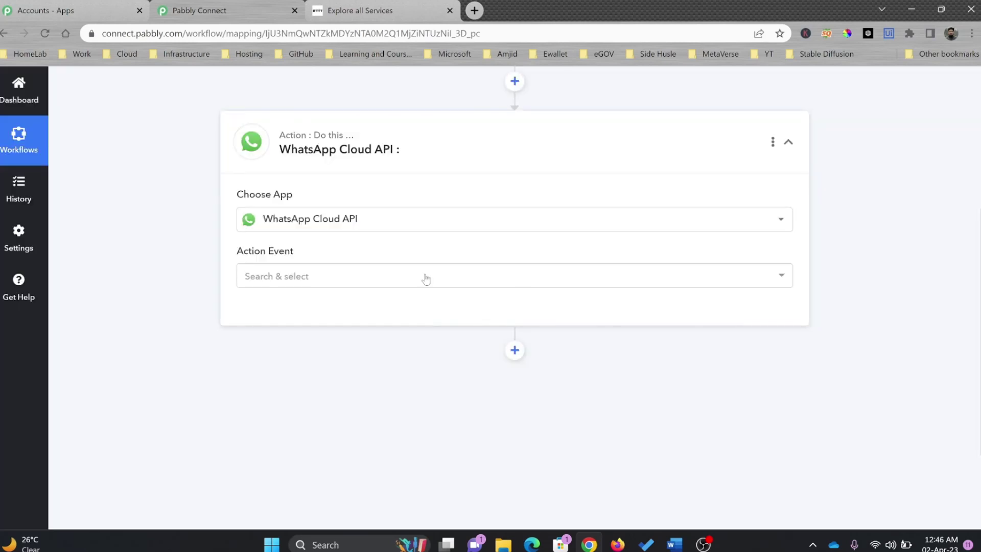
left_click(384, 275)
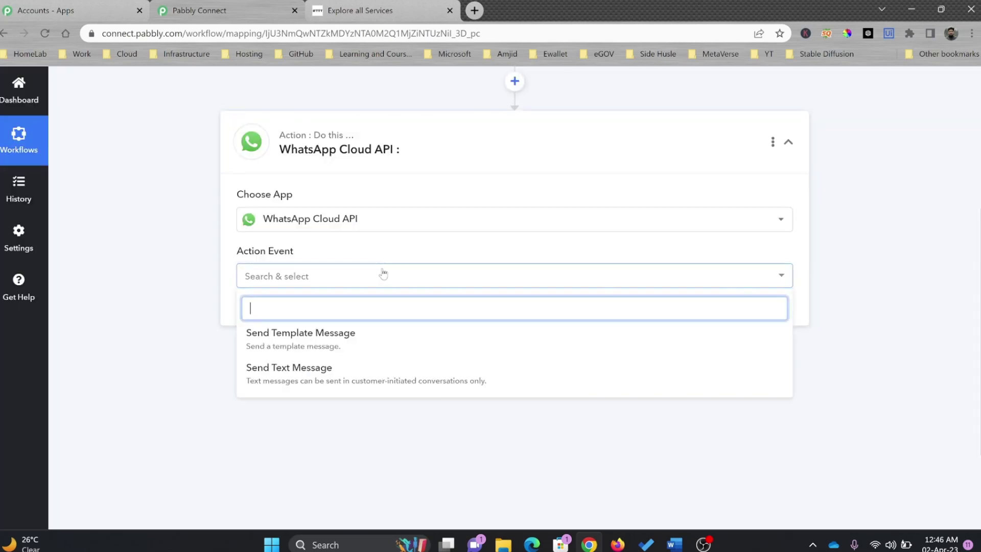
left_click(311, 375)
left_click(281, 311)
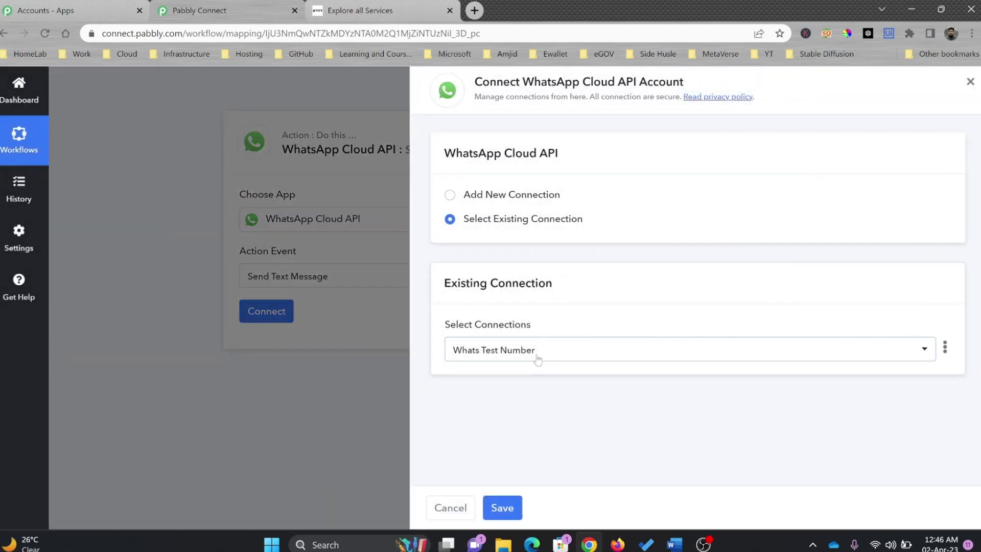
left_click(500, 507)
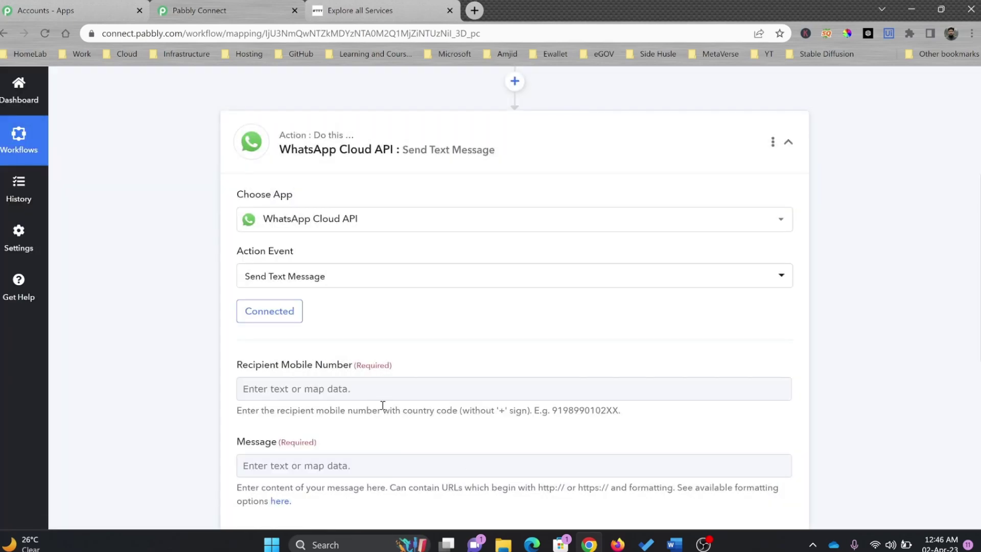
Fill in the WhatsApp action with a placeholder recipient mobile number and the message "This is Schedule Time Event"
left_click(378, 391)
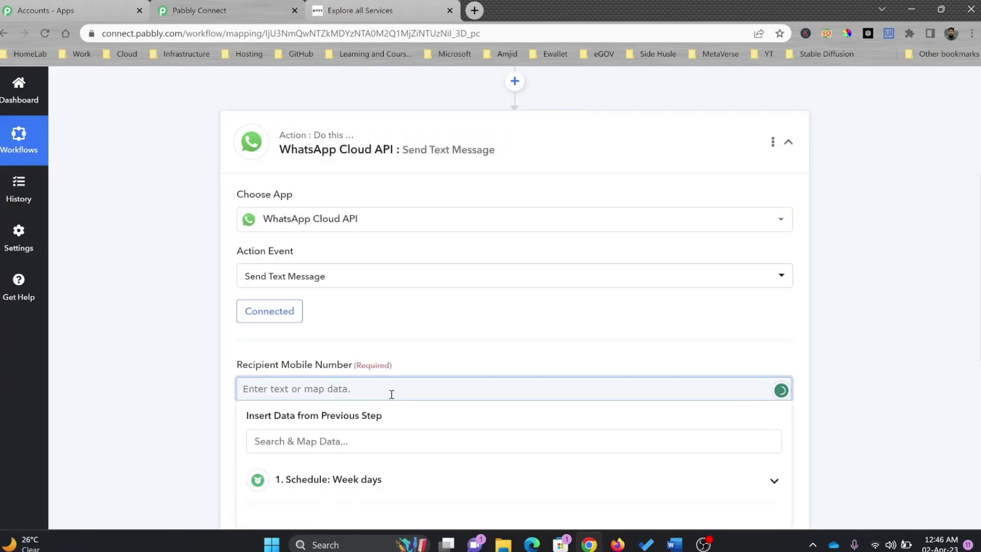
type("))))")
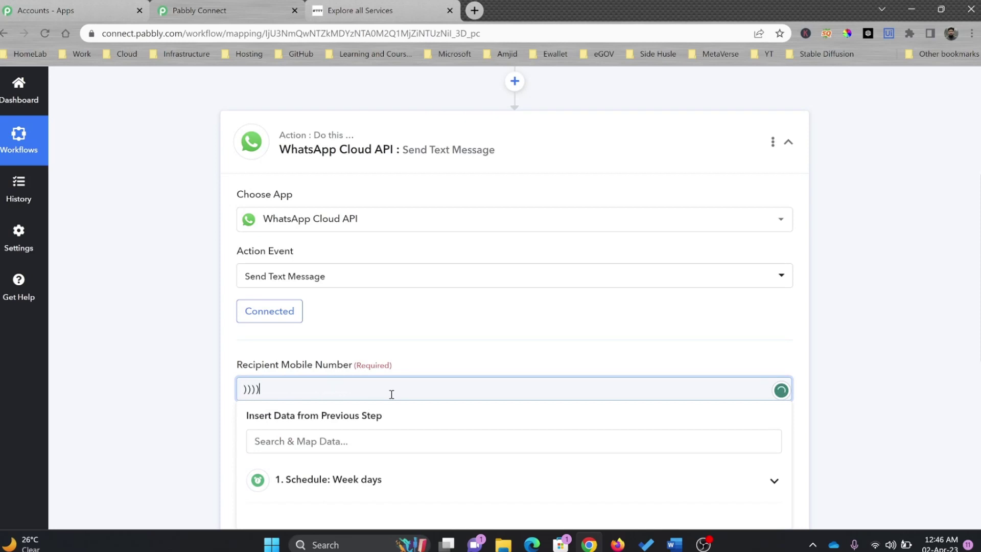
type("hi")
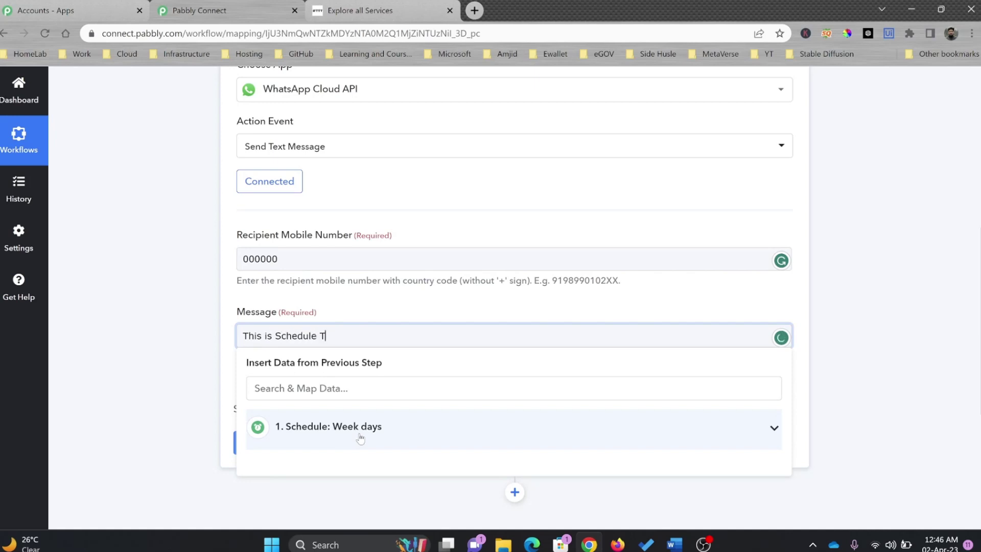
type("Event")
left_click(430, 314)
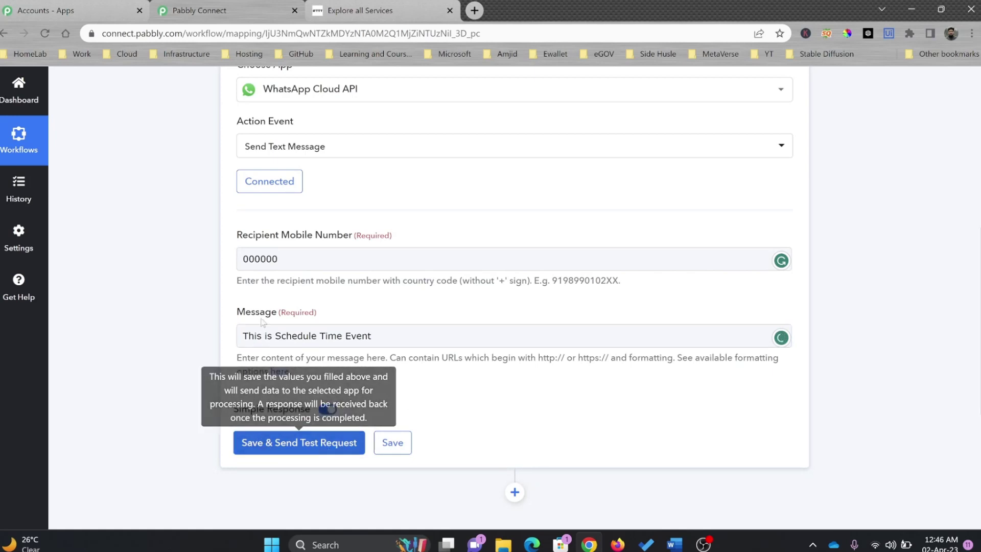
left_click(274, 258)
left_click_drag(274, 259, 242, 258)
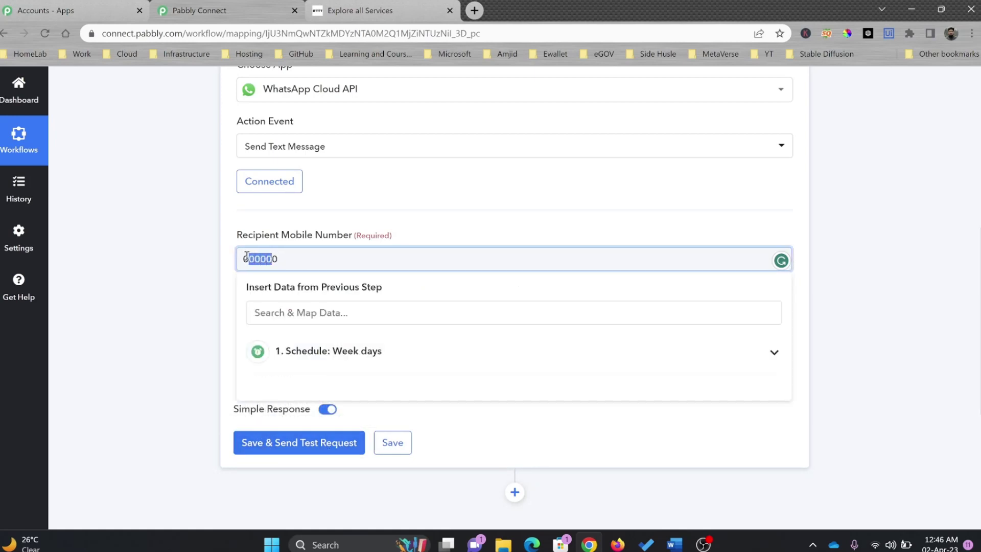
left_click(213, 390)
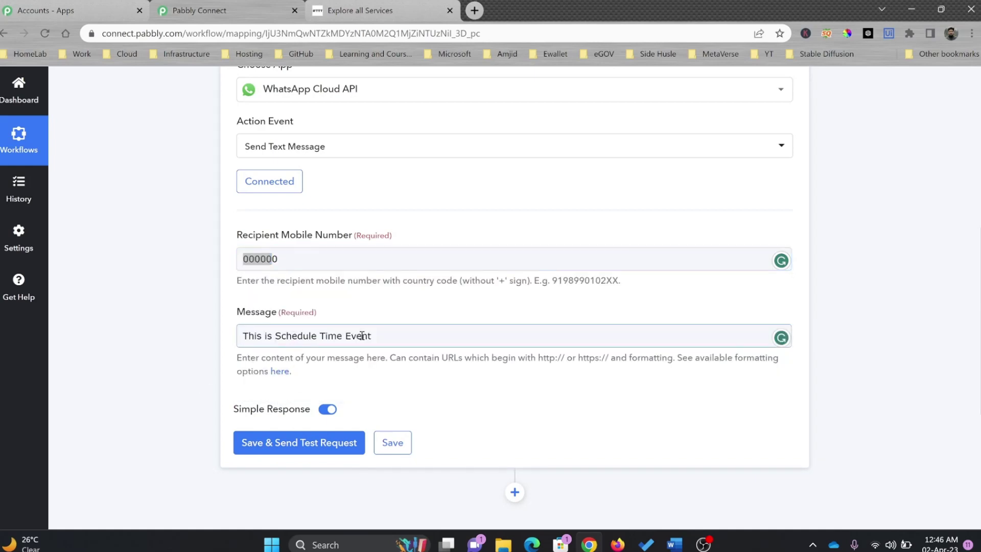
Delete the WhatsApp Cloud API action step from the workflow
scroll(386, 291, "up", 8)
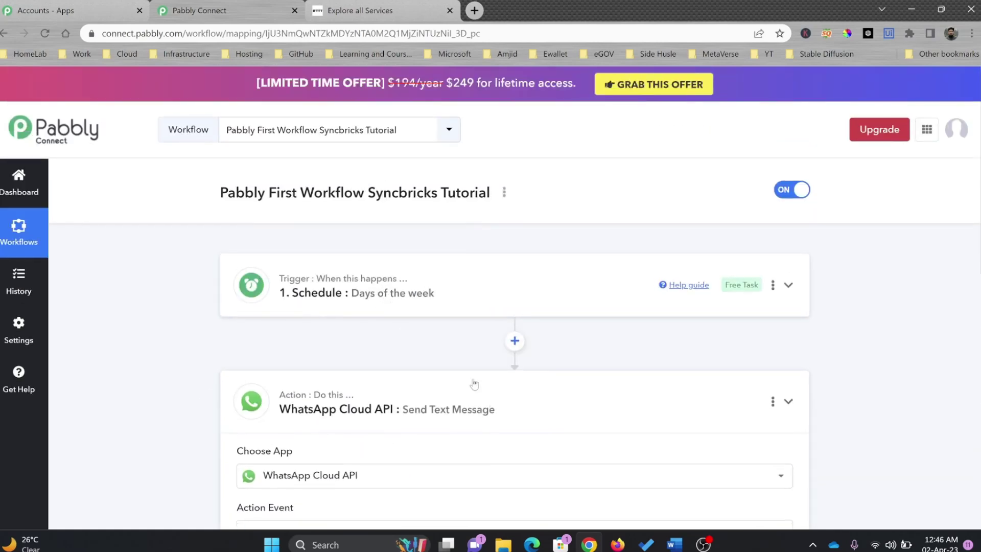
left_click(474, 384)
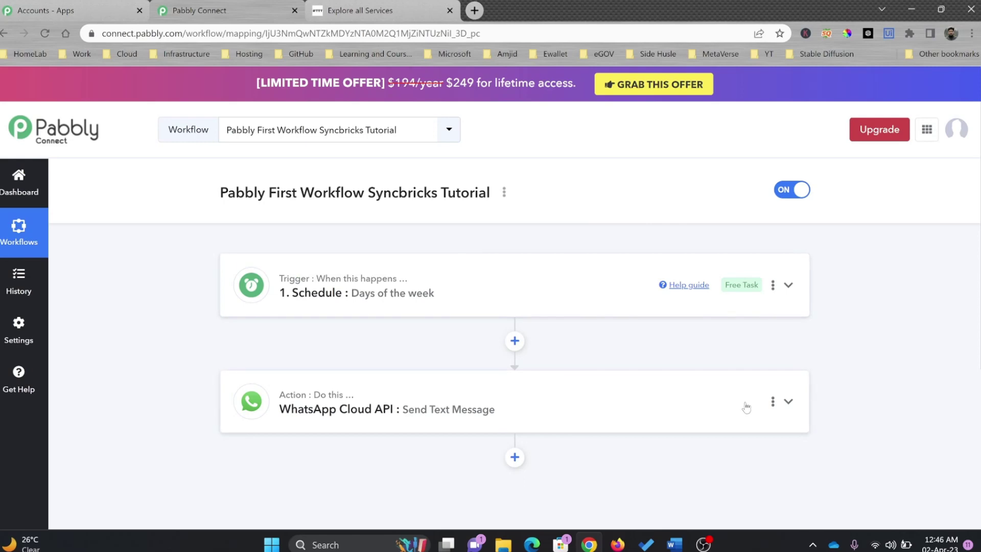
left_click(773, 401)
left_click(722, 483)
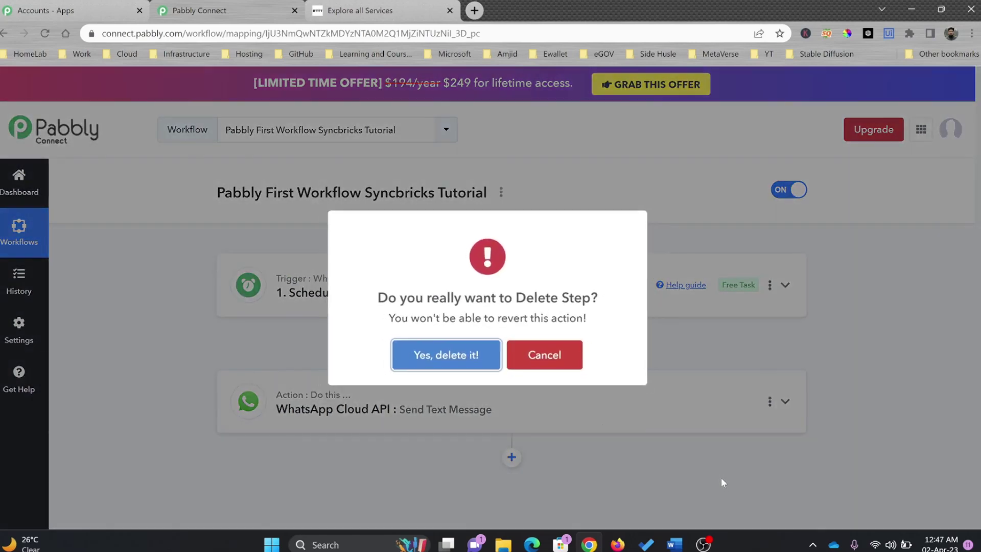
left_click(435, 359)
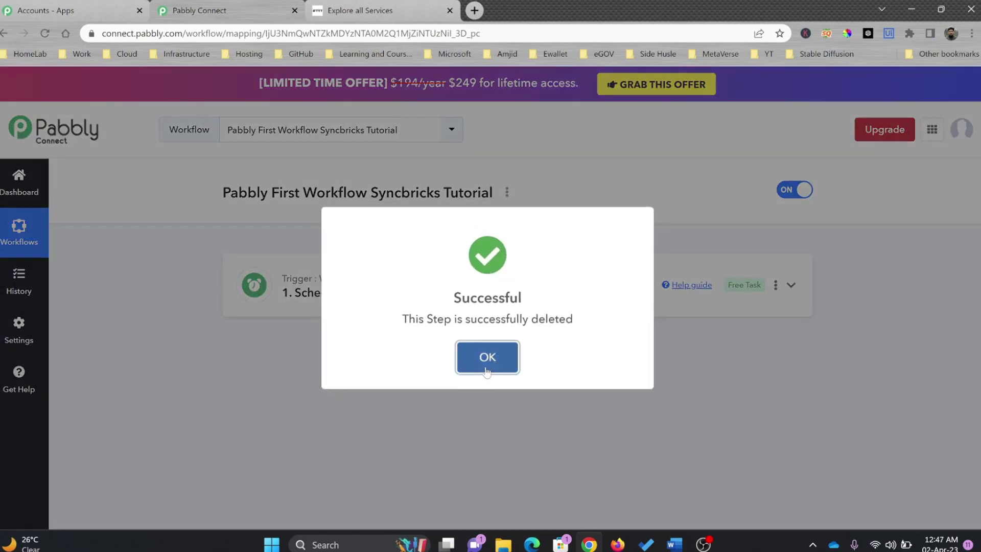
left_click(486, 371)
Add three empty action steps in sequence after the schedule trigger, collapsing each one
left_click(517, 349)
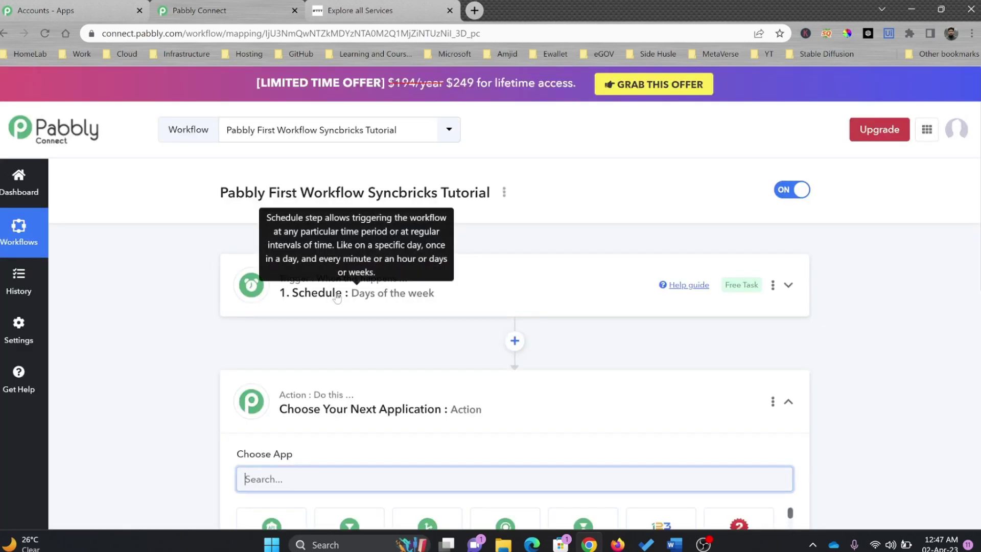
scroll(358, 276, "down", 1)
left_click(788, 338)
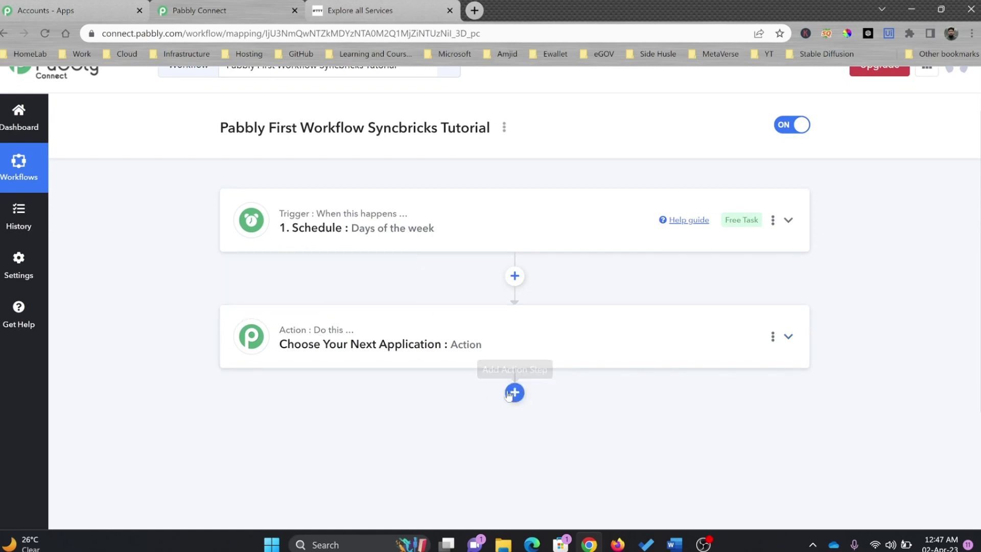
left_click(514, 392)
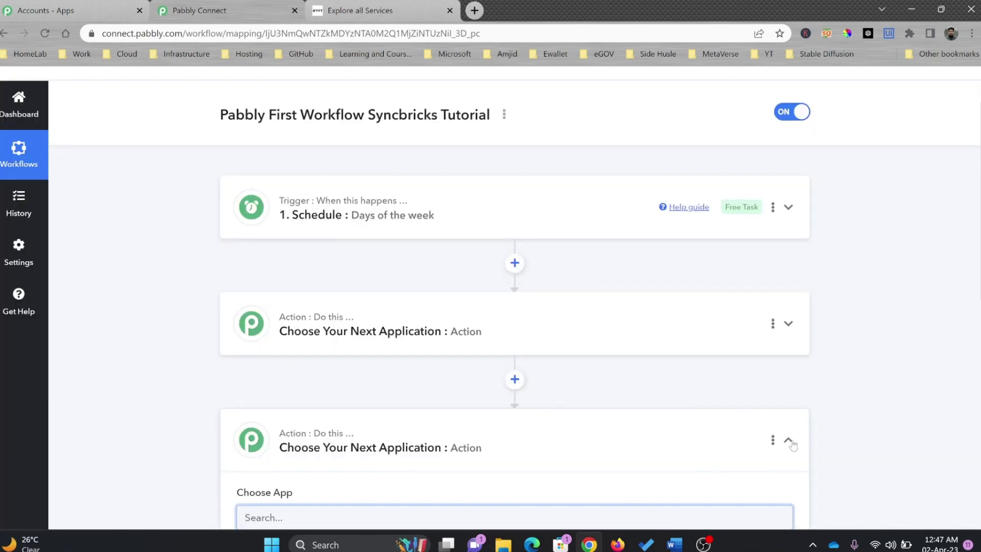
left_click(792, 442)
scroll(613, 417, "down", 3)
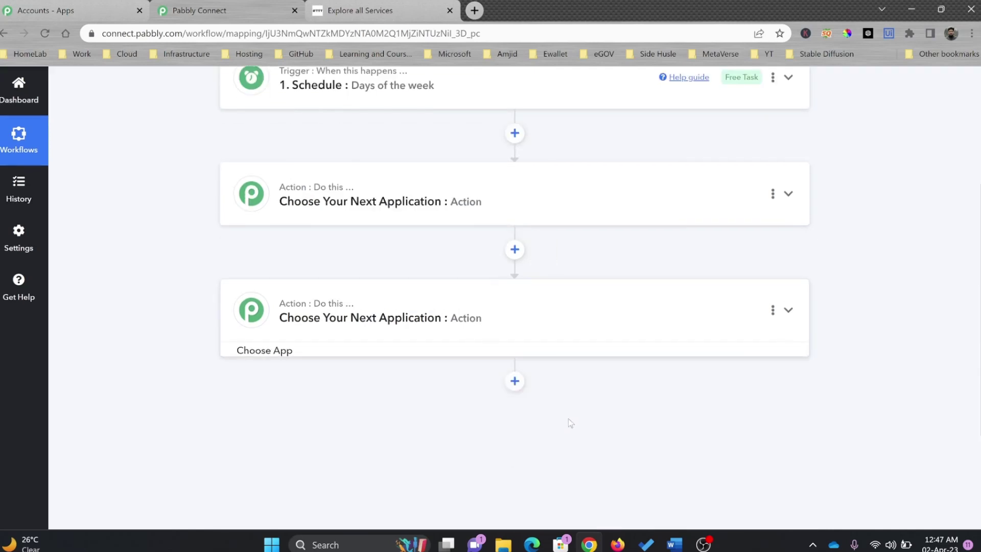
left_click(516, 371)
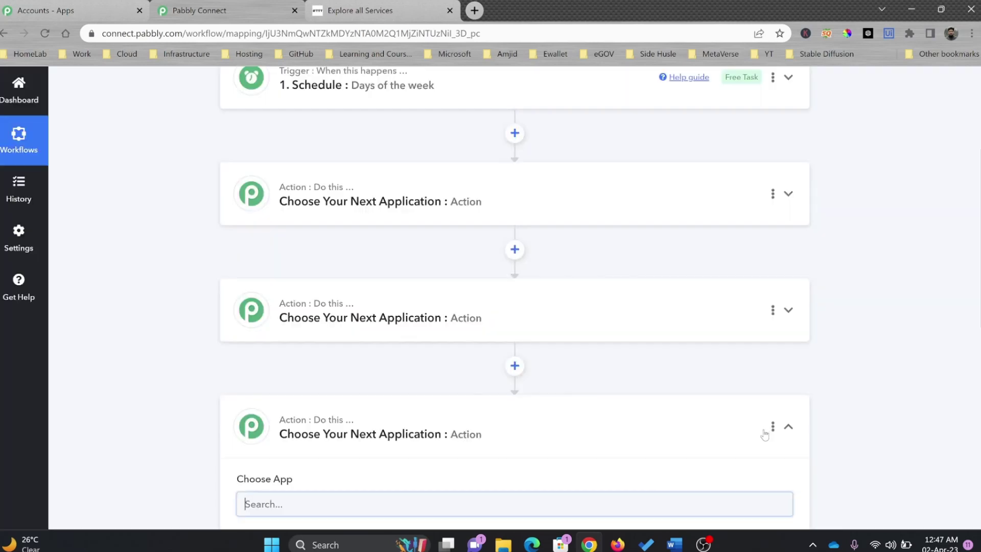
left_click(765, 434)
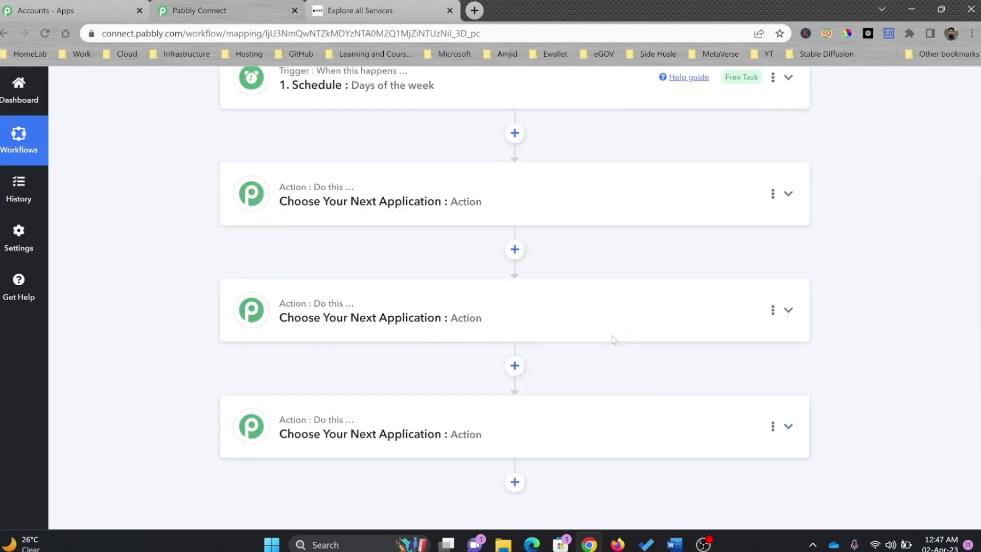
Review the workflow from the schedule trigger through the three empty action steps, including the trigger's explanatory hint
scroll(563, 203, "up", 3)
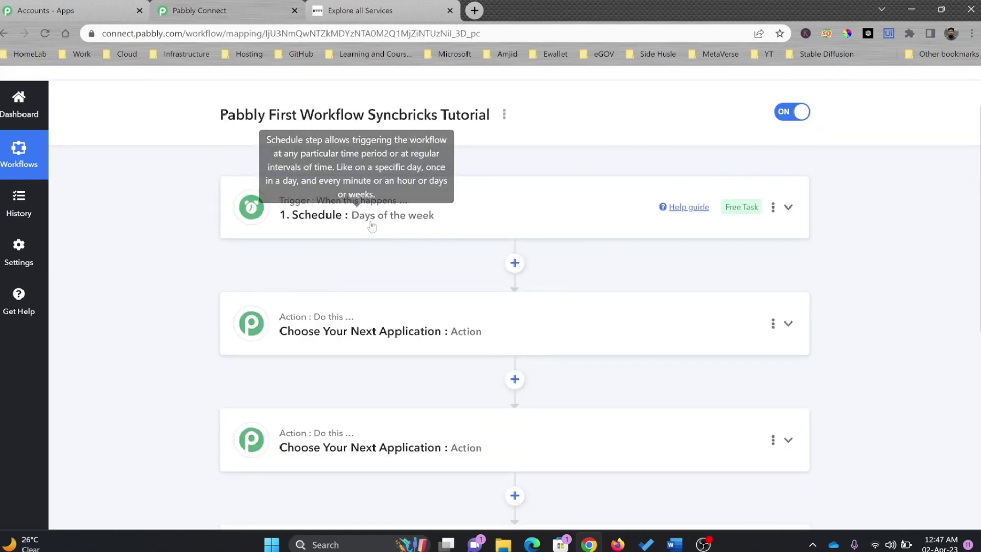
scroll(381, 210, "up", 2)
mouse_move(367, 279)
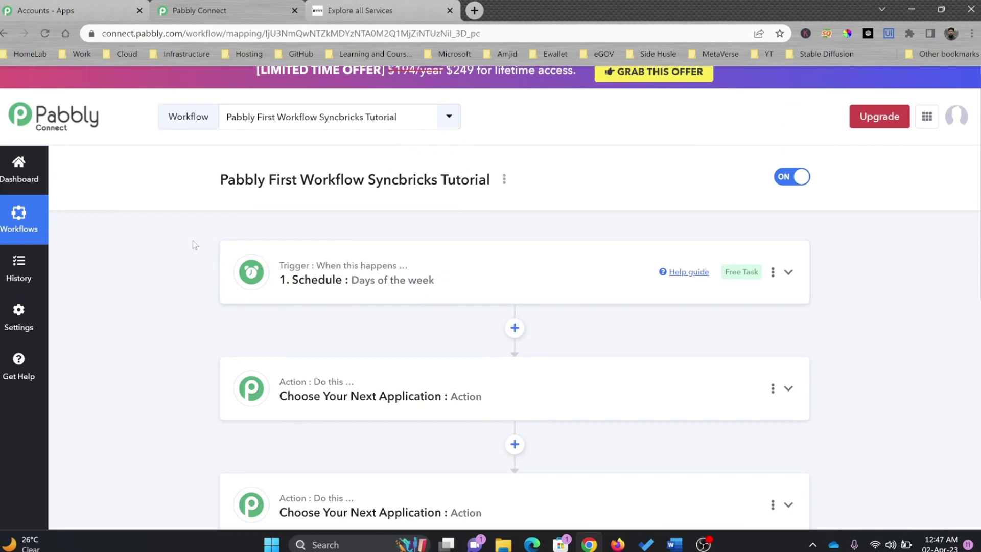
mouse_move(289, 270)
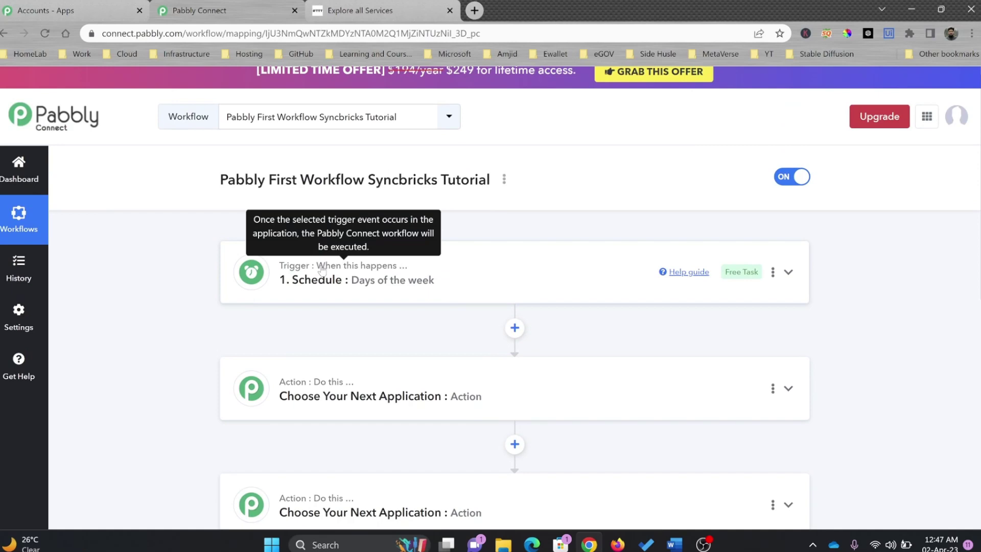
scroll(394, 252, "down", 1)
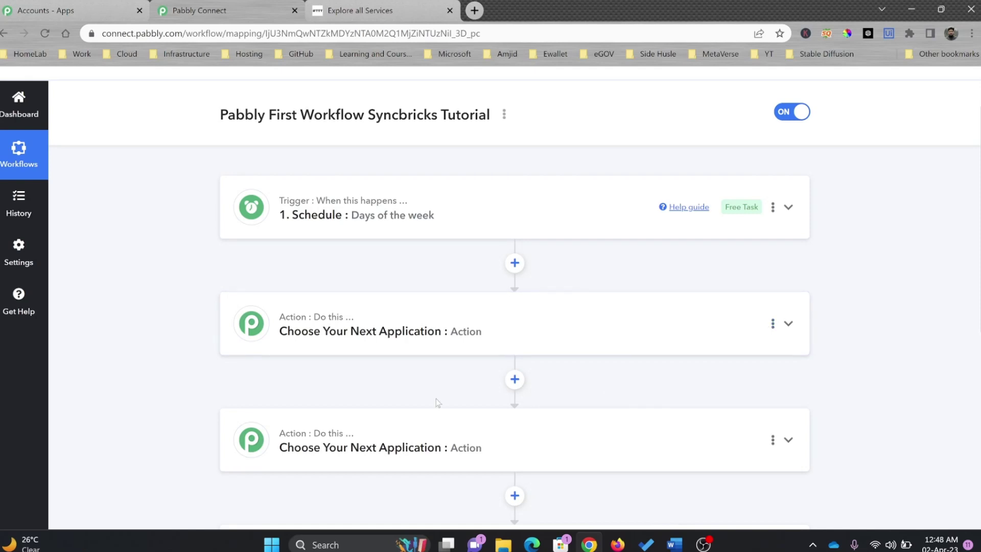
scroll(437, 404, "down", 1)
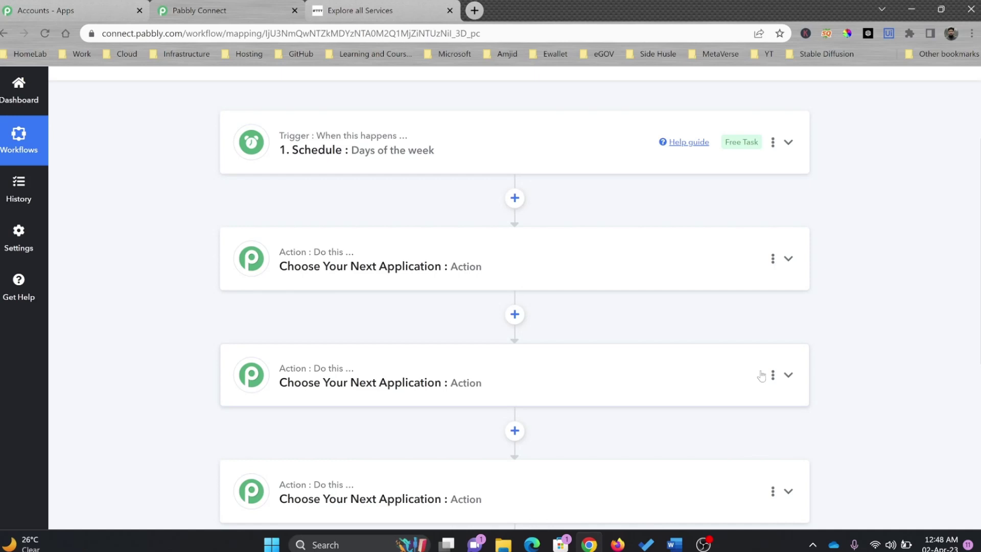
scroll(761, 375, "down", 1)
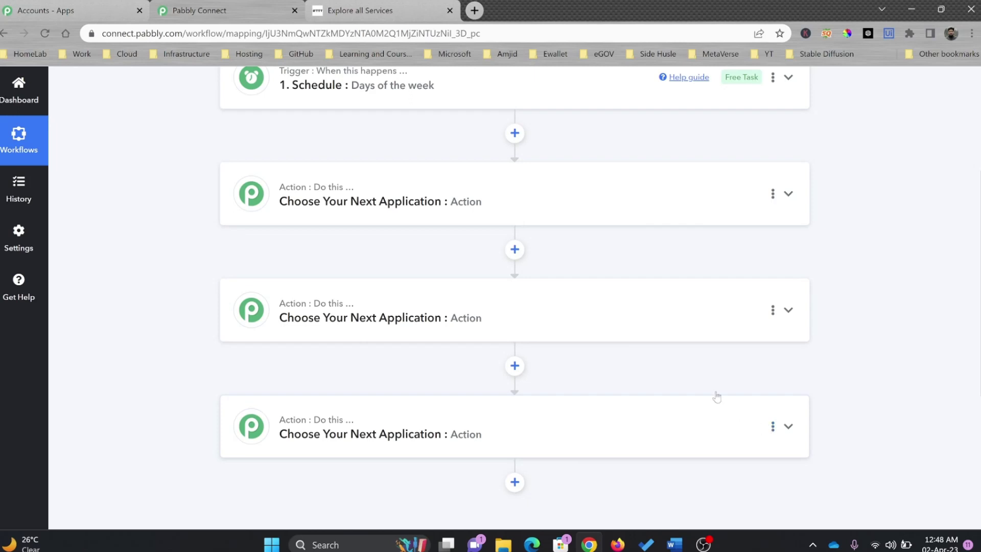
scroll(493, 237, "up", 2)
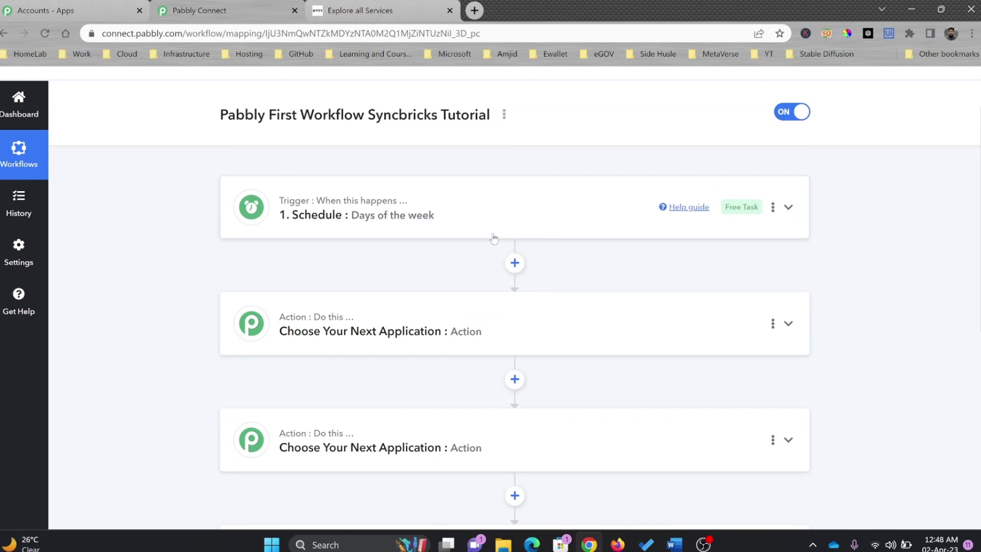
mouse_move(394, 206)
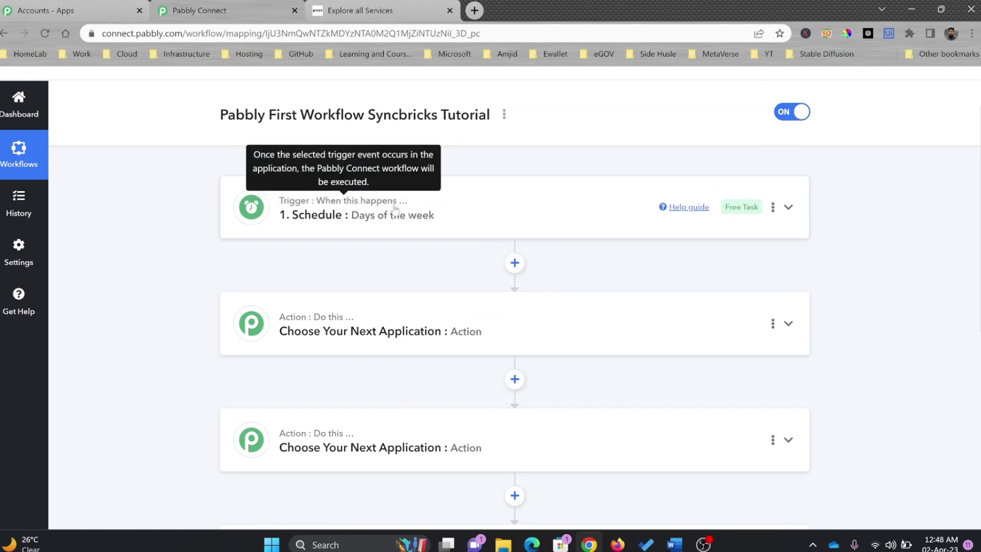
scroll(572, 270, "down", 3)
scroll(465, 277, "up", 3)
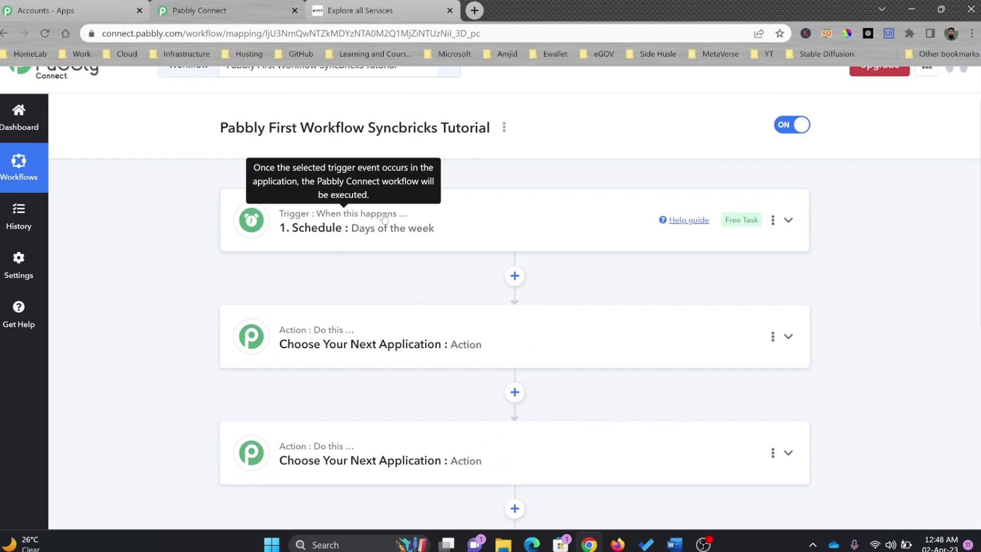
scroll(385, 220, "down", 4)
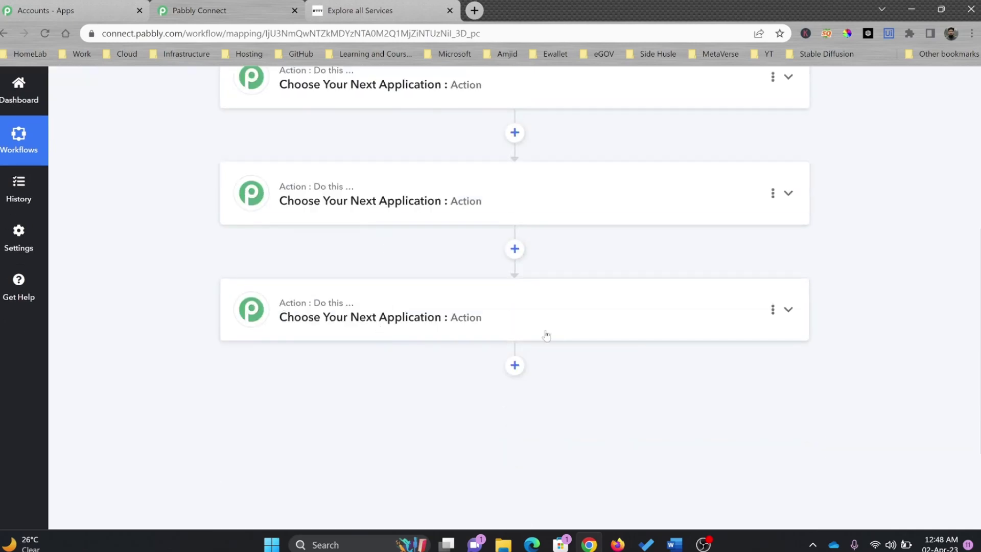
In the first action step, search the apps for "sms" and choose IBulksms with the Send SMS event
scroll(544, 333, "up", 2)
left_click(368, 276)
left_click(368, 276)
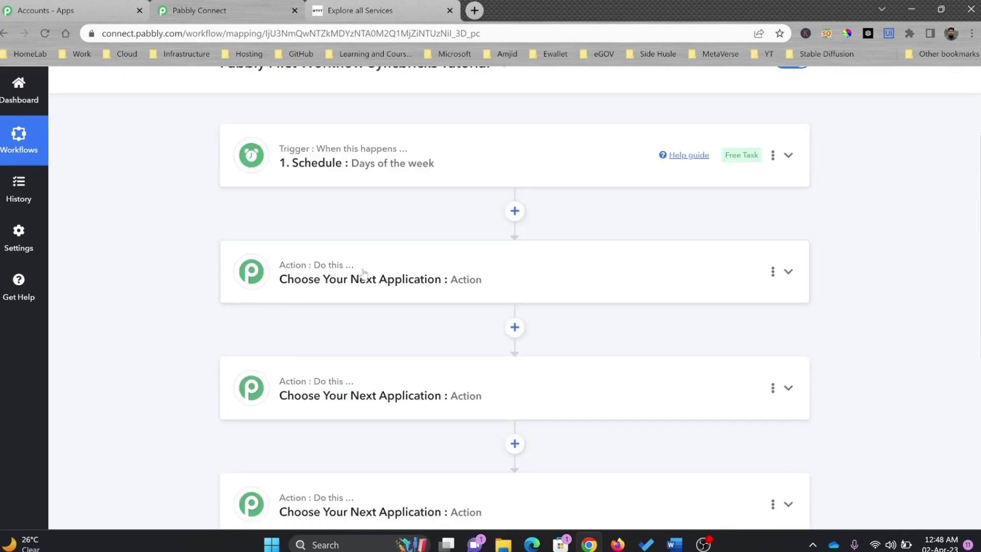
left_click(368, 276)
left_click(390, 358)
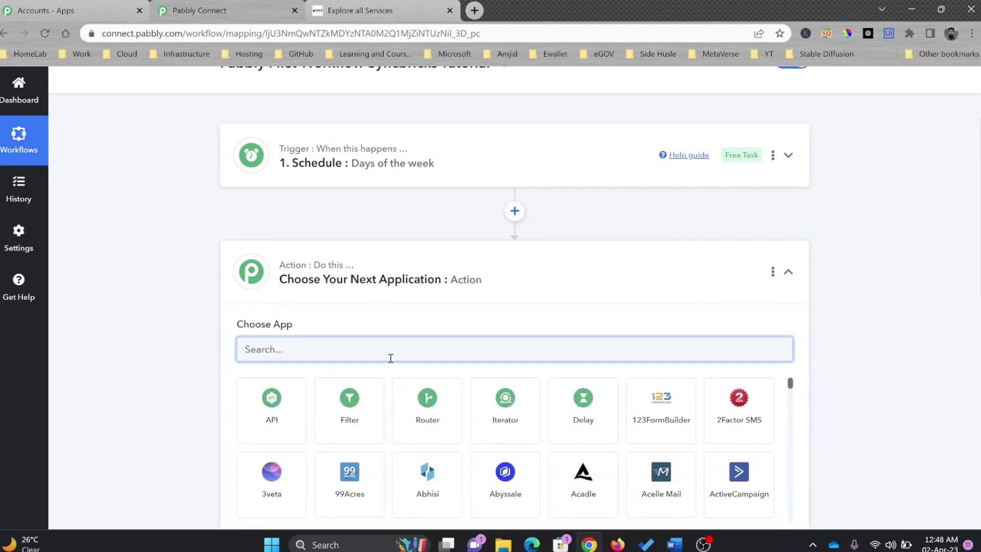
type("sms")
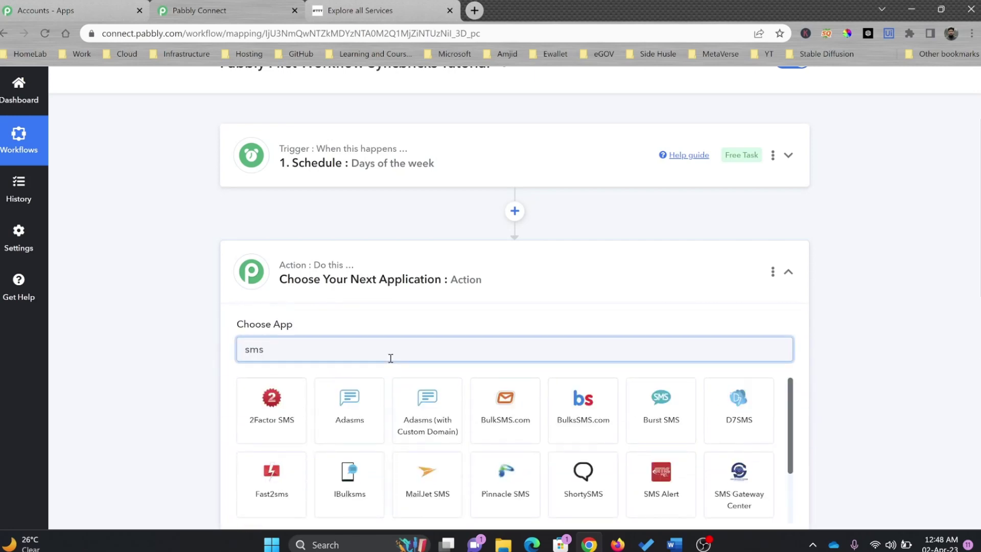
scroll(391, 358, "down", 3)
Set the second action step to WhatsApp Cloud API with the Send Text Message event
scroll(390, 358, "up", 1)
scroll(390, 358, "down", 1)
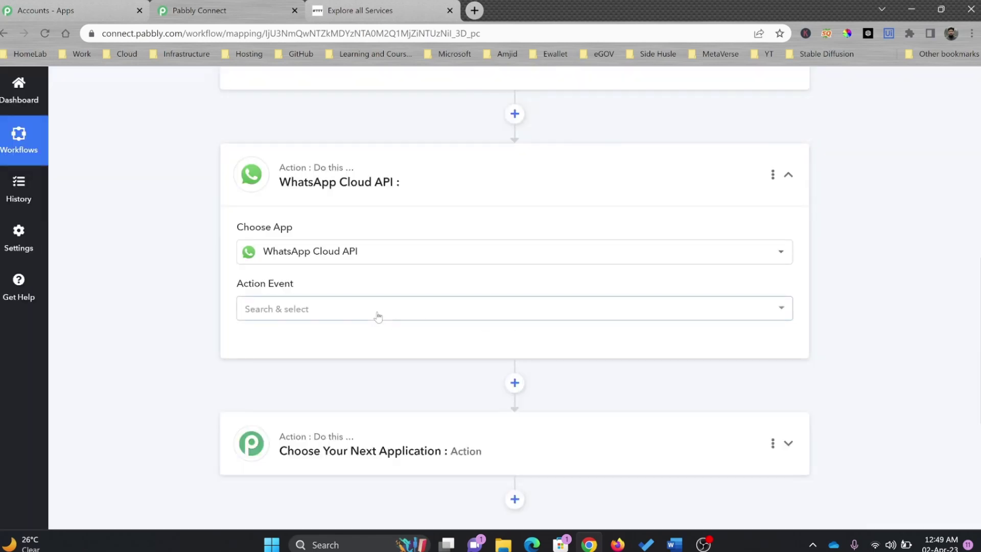
left_click(377, 311)
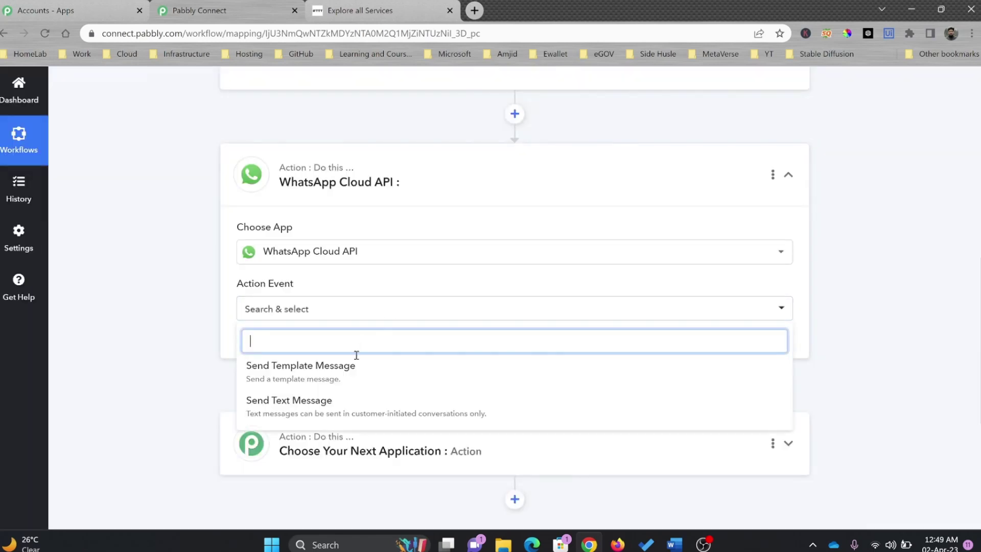
left_click(400, 399)
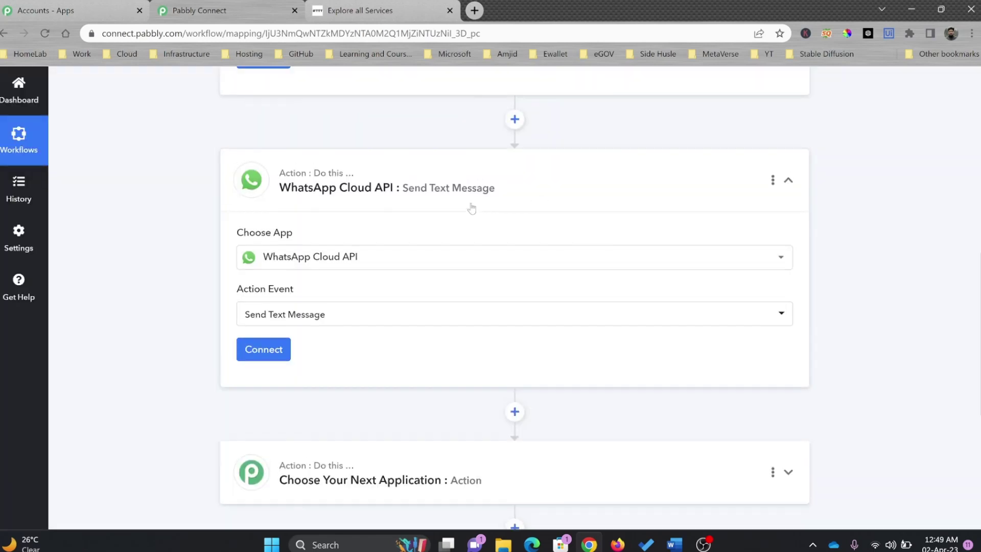
In the third action step, search the apps for "api" and choose API by Pabbly with the POST event
scroll(472, 208, "down", 3)
left_click(466, 342)
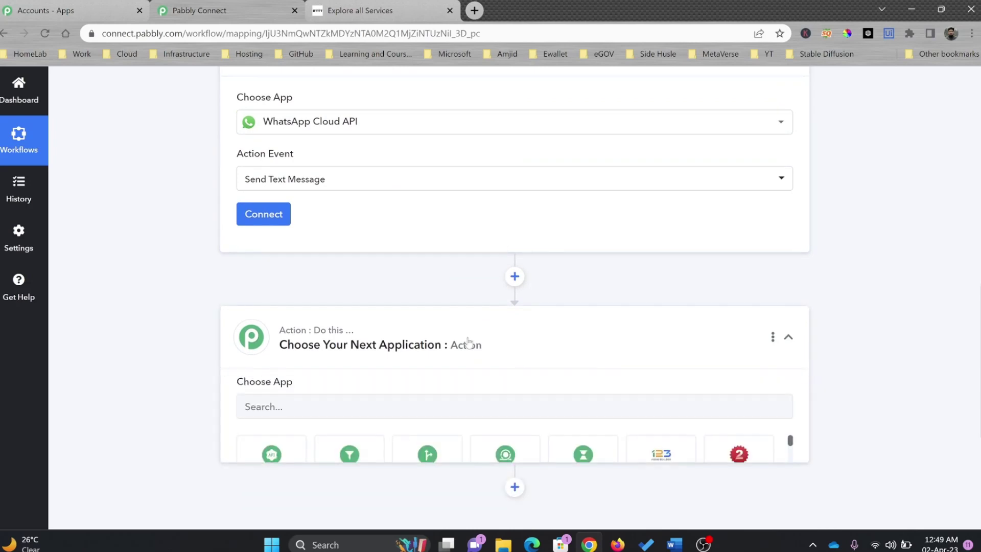
left_click(389, 424)
type("api")
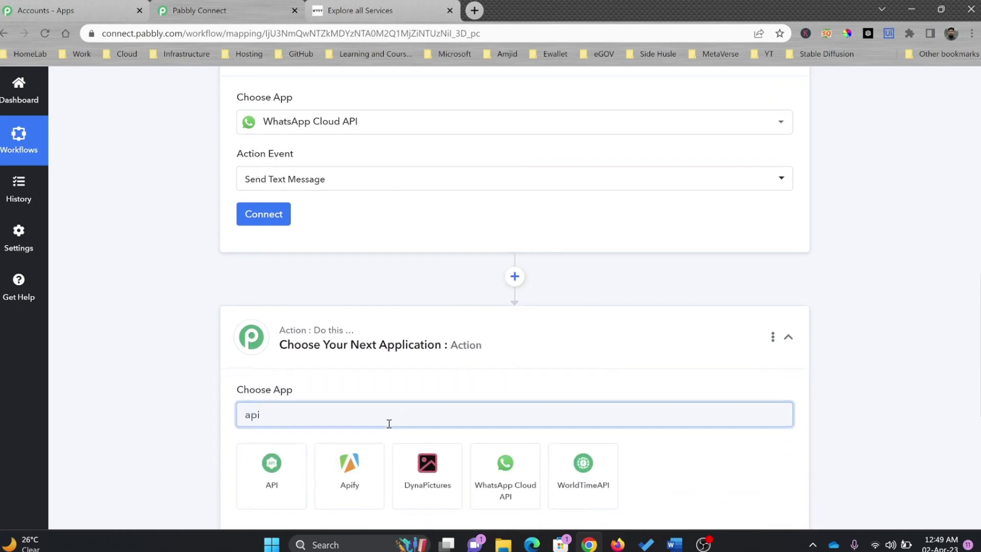
left_click(271, 475)
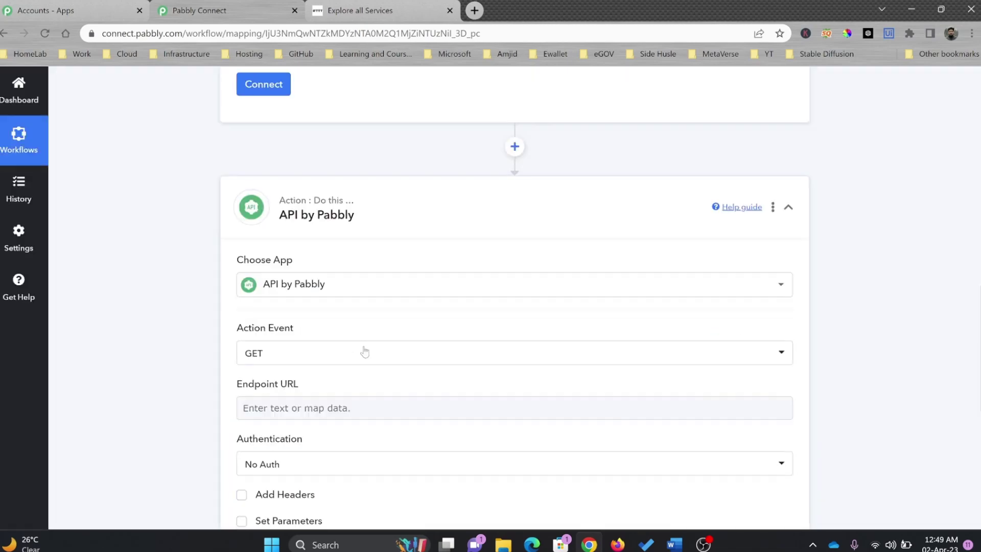
left_click(345, 360)
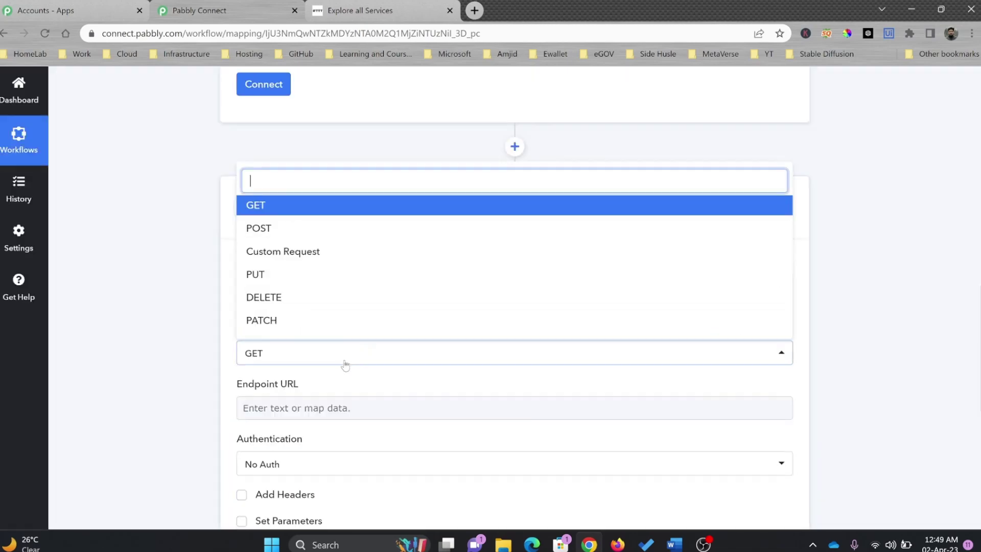
left_click(266, 228)
In the action step after API by Pabbly, search for "cale" and choose Google Calendar with the Create an Event action
scroll(307, 211, "up", 5)
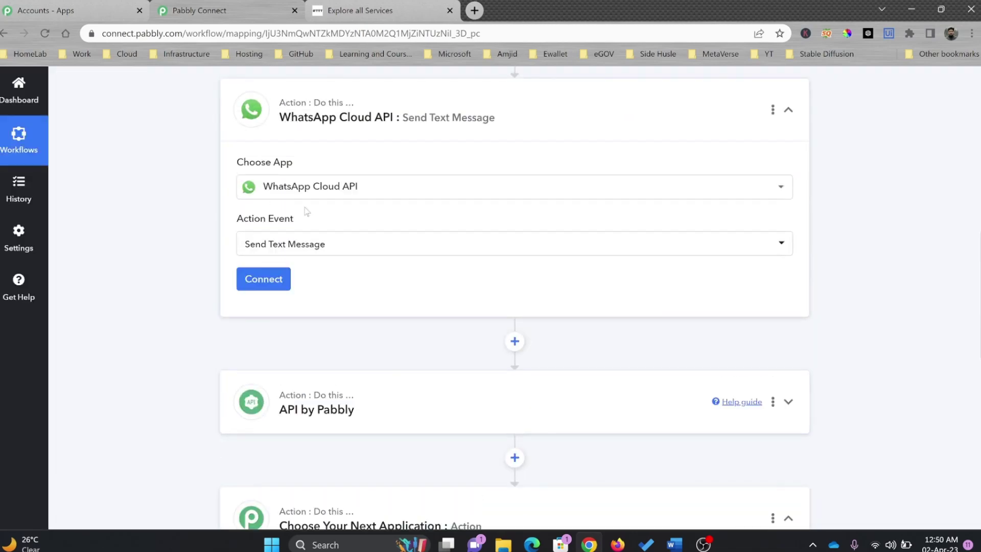
scroll(351, 282, "down", 5)
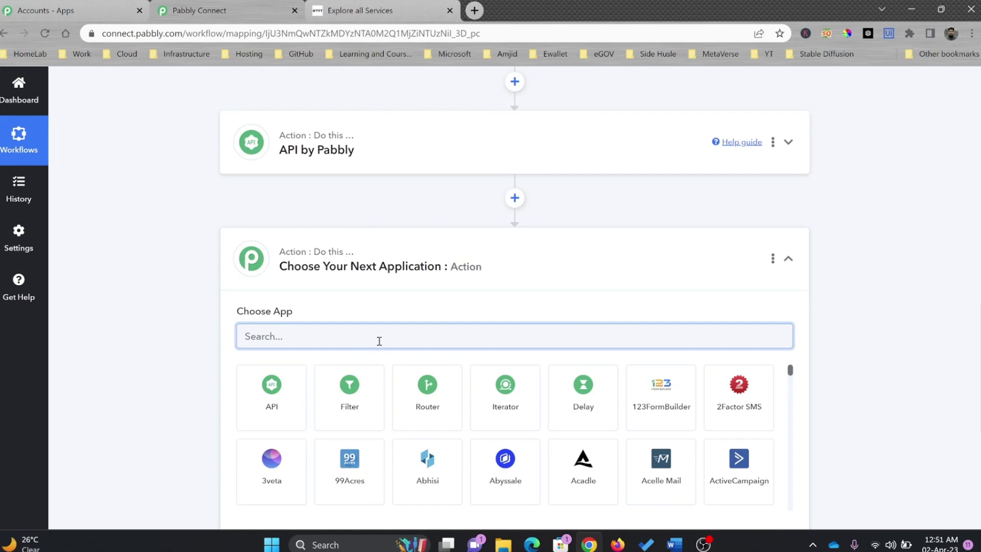
type("cale")
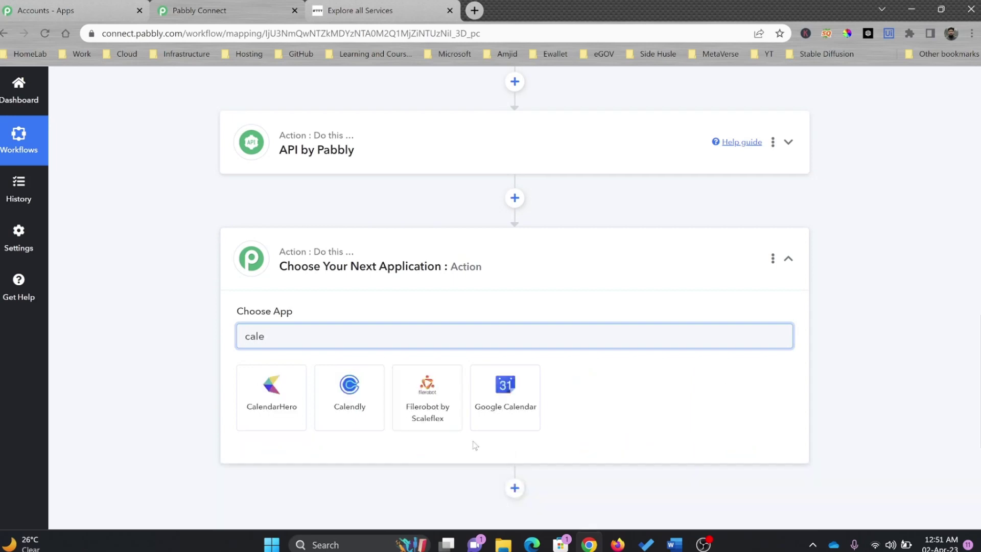
left_click(524, 414)
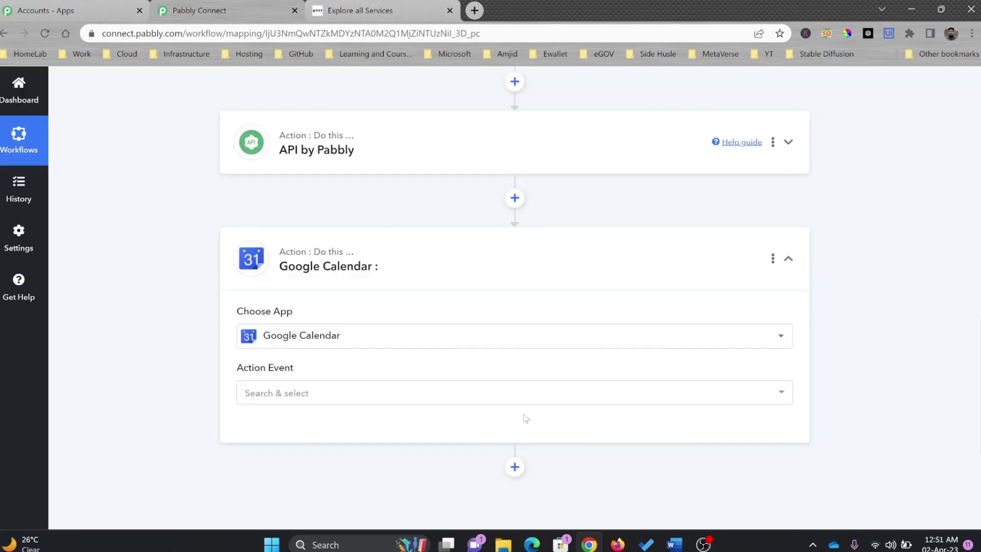
left_click(288, 395)
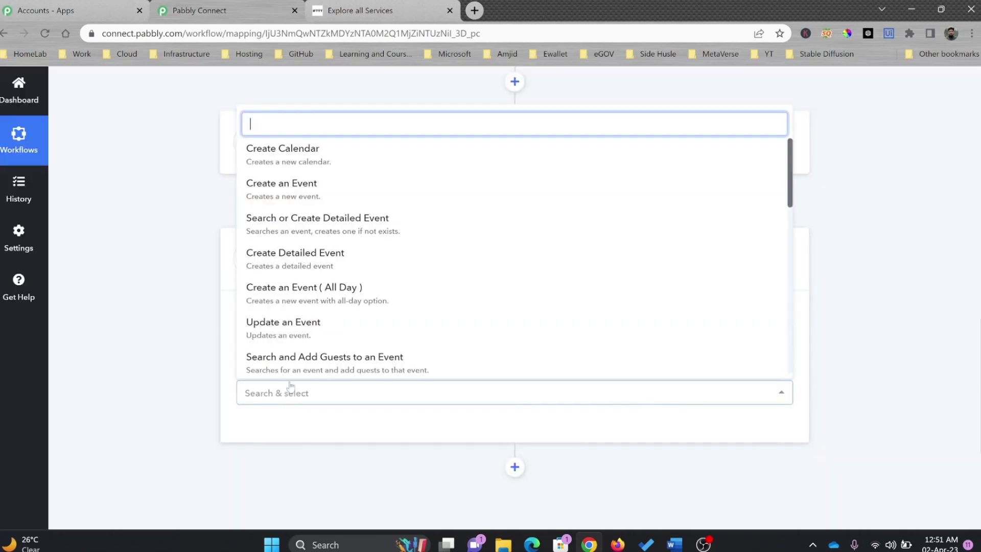
left_click(306, 194)
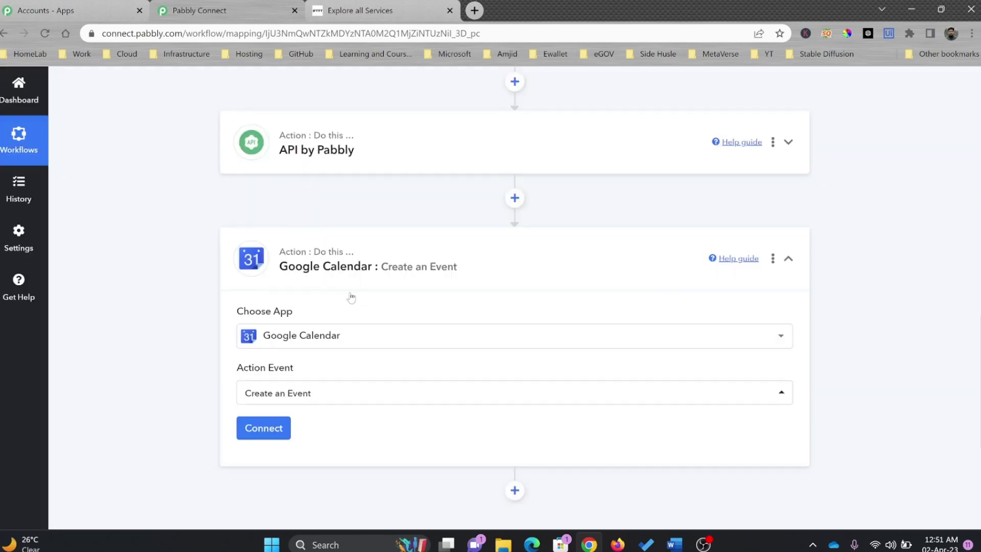
Review the whole chain from the schedule trigger through the IBulksms, WhatsApp, API and Google Calendar actions
scroll(290, 226, "up", 12)
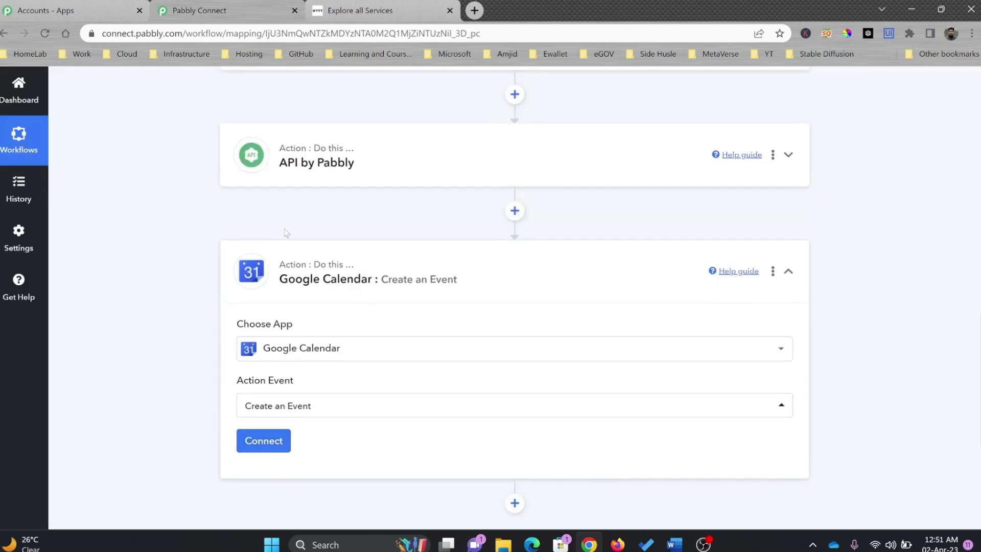
scroll(290, 226, "up", 4)
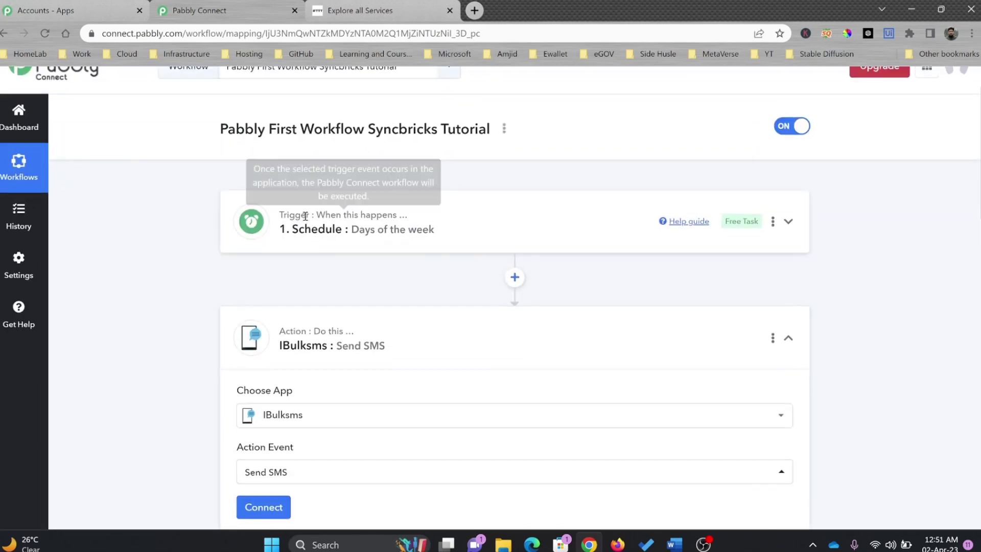
scroll(335, 290, "down", 3)
scroll(335, 291, "down", 15)
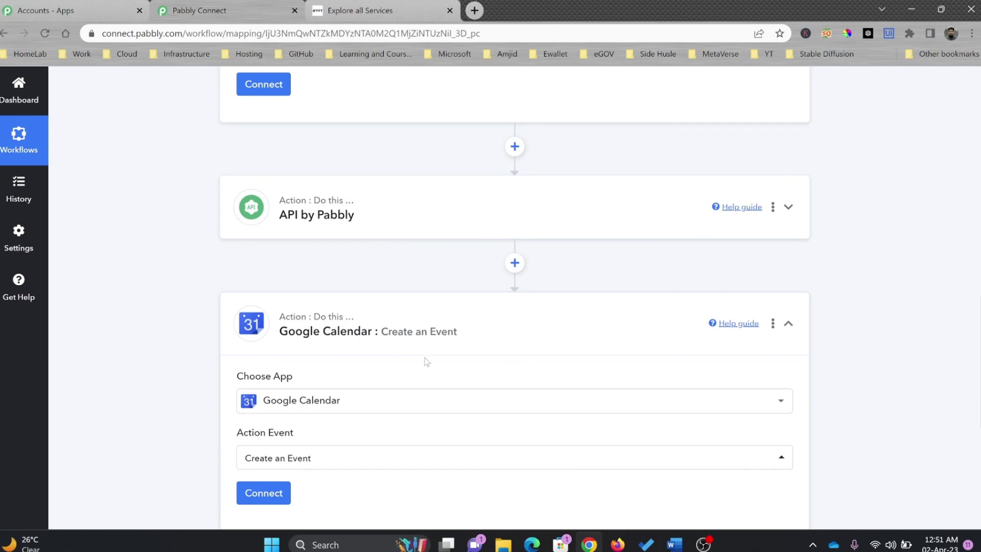
scroll(427, 362, "down", 1)
Check the list of other workflows in the workflow switcher and go to the dashboard
scroll(427, 361, "up", 20)
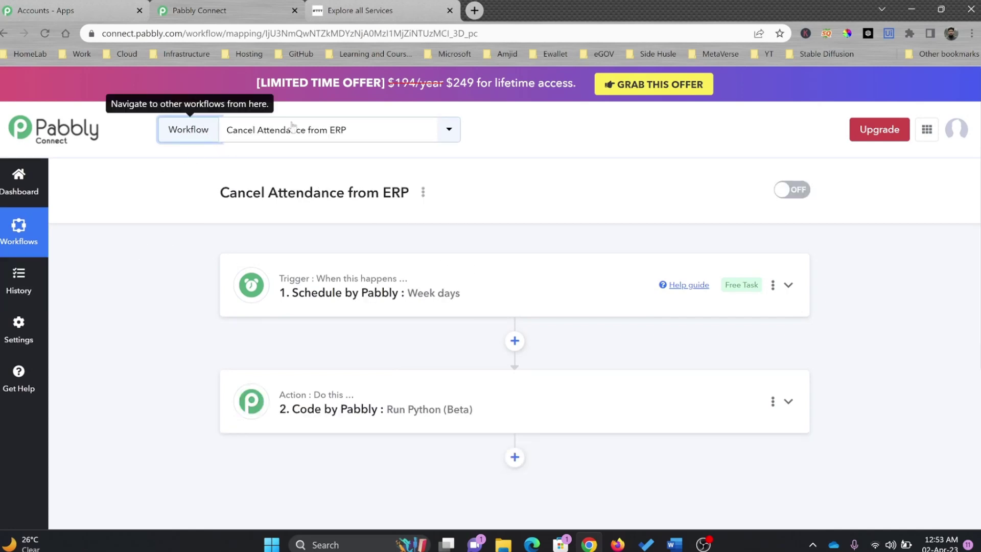
left_click(446, 130)
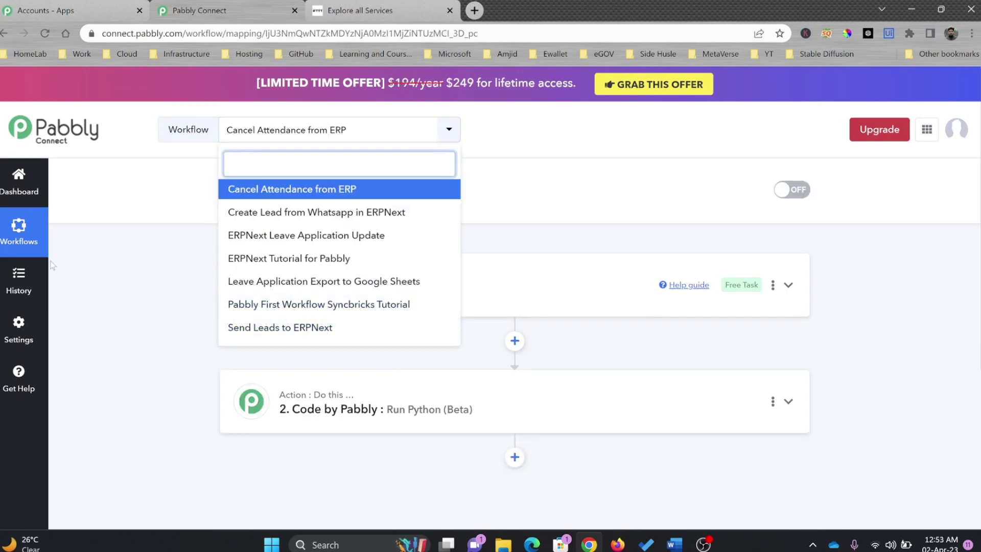
left_click(22, 185)
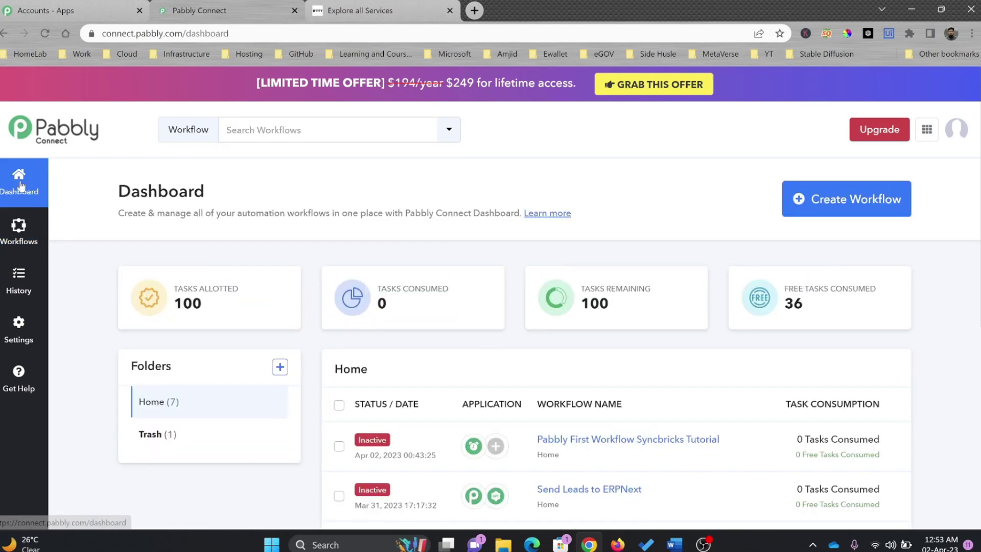
Select all workflows in the Home folder and show the bulk actions available for them
scroll(532, 433, "down", 1)
scroll(531, 434, "down", 1)
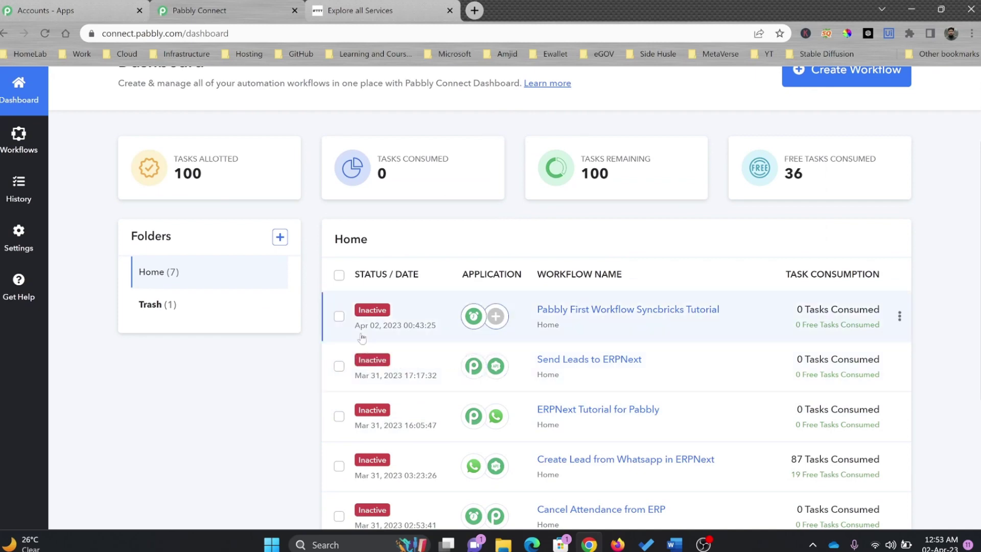
left_click(340, 275)
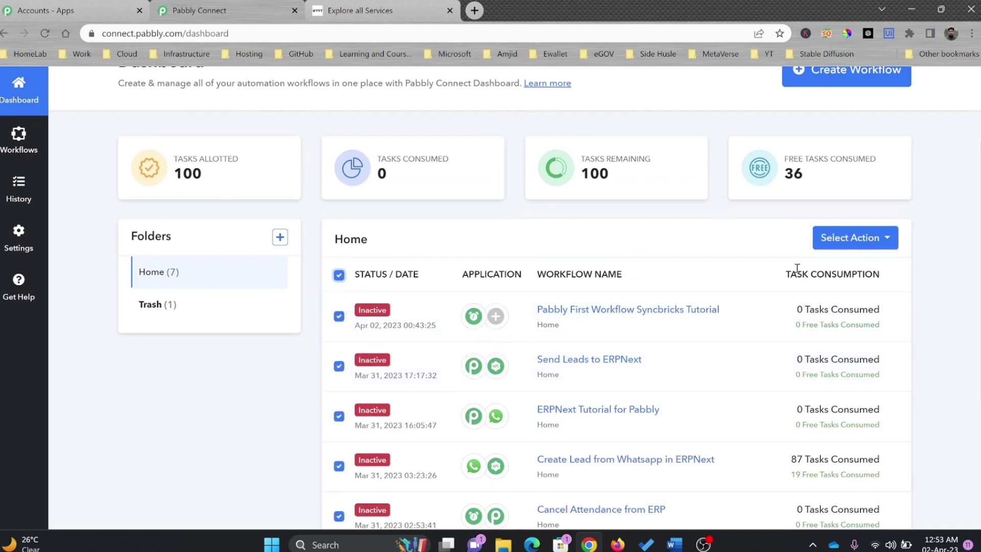
left_click(841, 240)
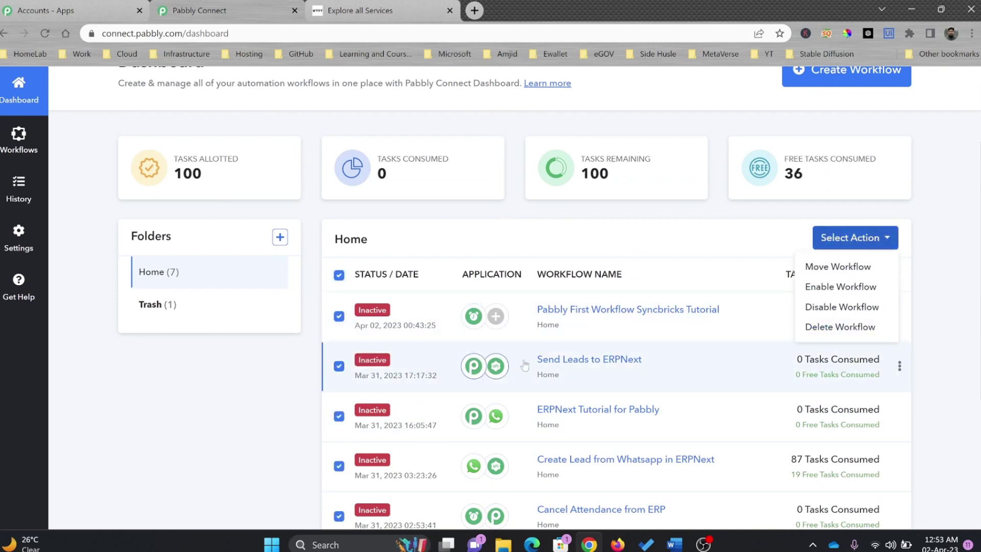
Exclude ERPNext Leave Application Update from the selection and delete the six other workflows in the Home folder
scroll(710, 389, "down", 4)
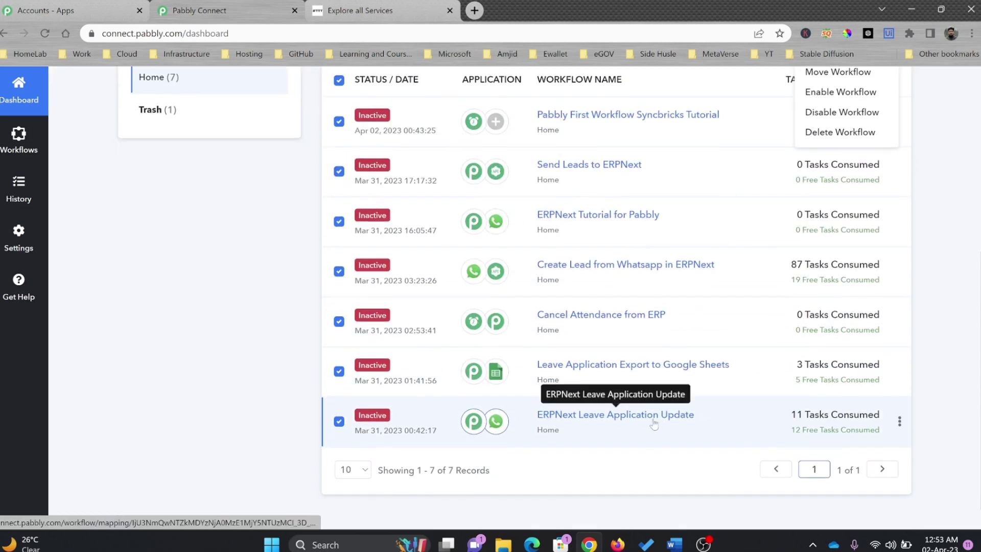
scroll(712, 388, "up", 3)
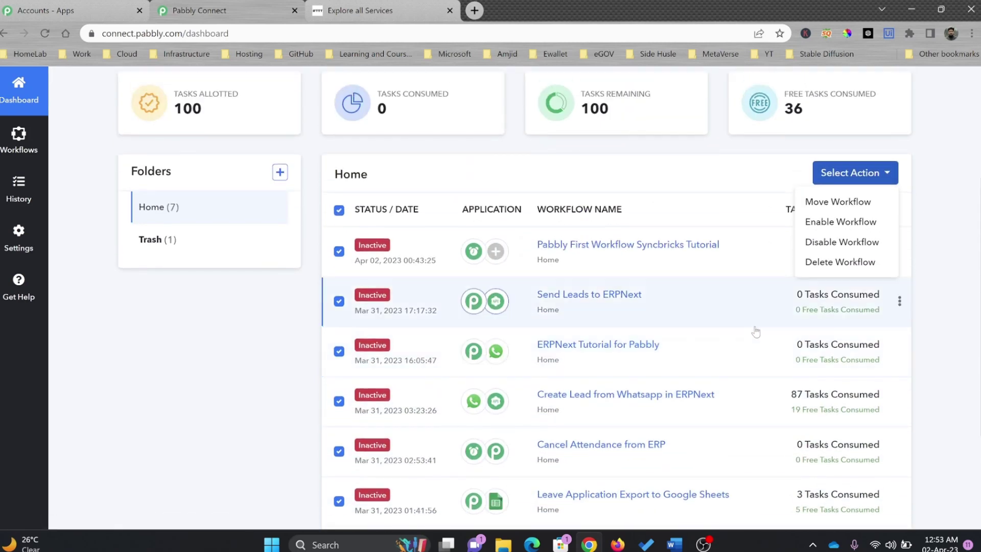
scroll(756, 332, "down", 1)
left_click(339, 486)
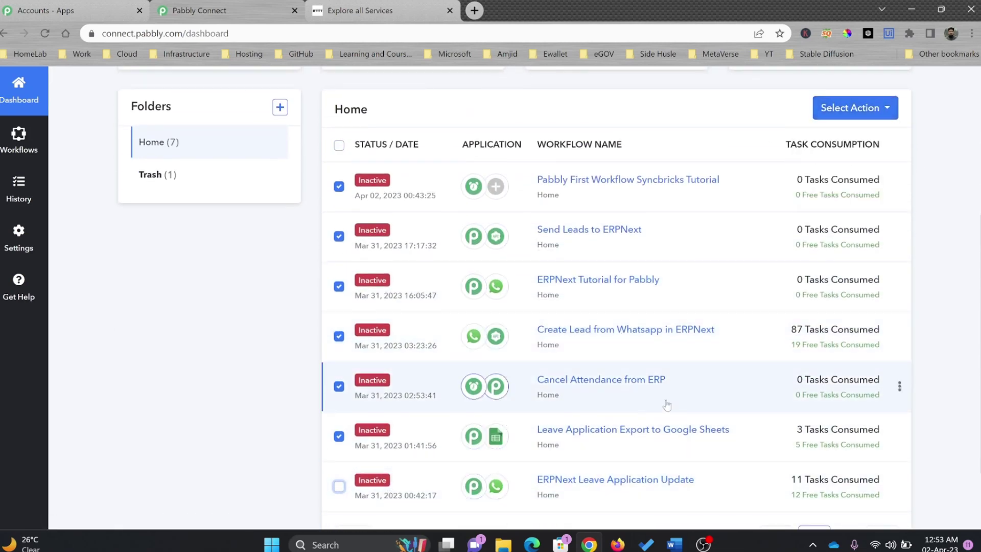
scroll(839, 256, "up", 2)
left_click(895, 248)
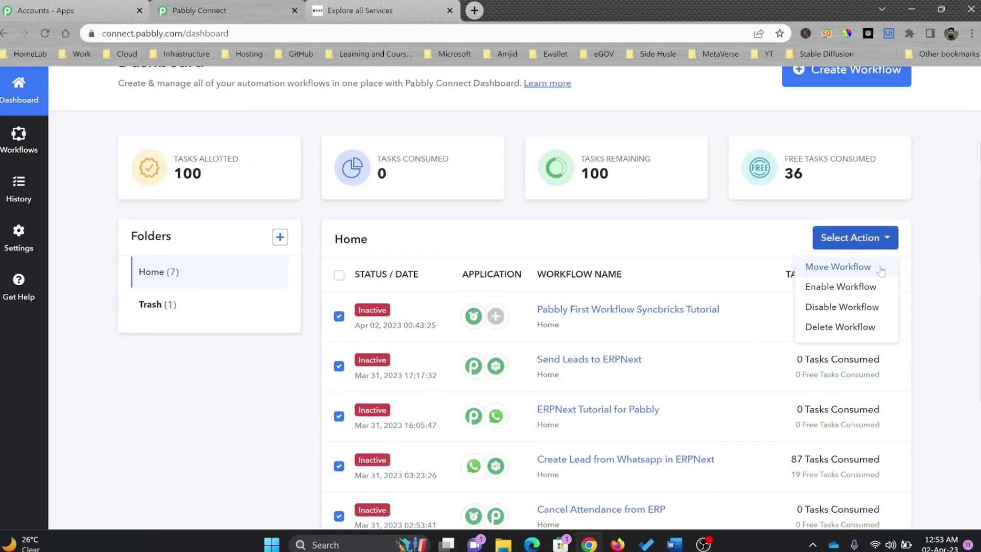
left_click(843, 328)
left_click(486, 369)
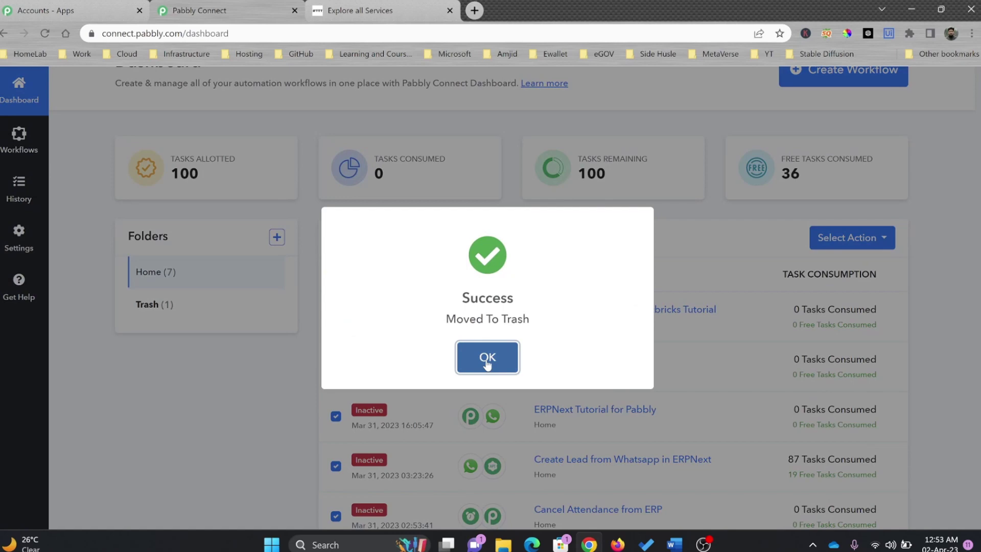
left_click(487, 358)
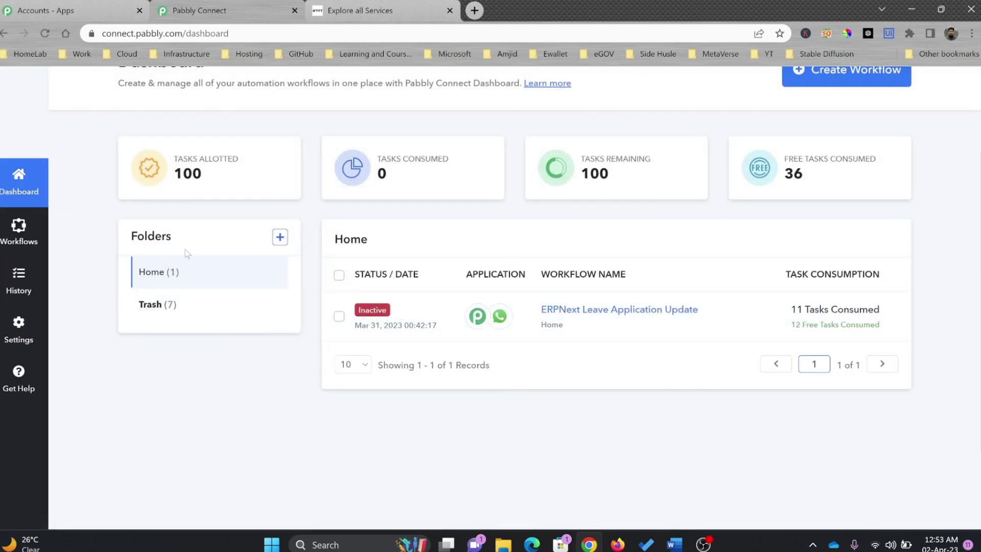
Show the other Pabbly products available from the dashboard, compare them with the All Apps page and return to Pabbly Connect
scroll(438, 205, "up", 3)
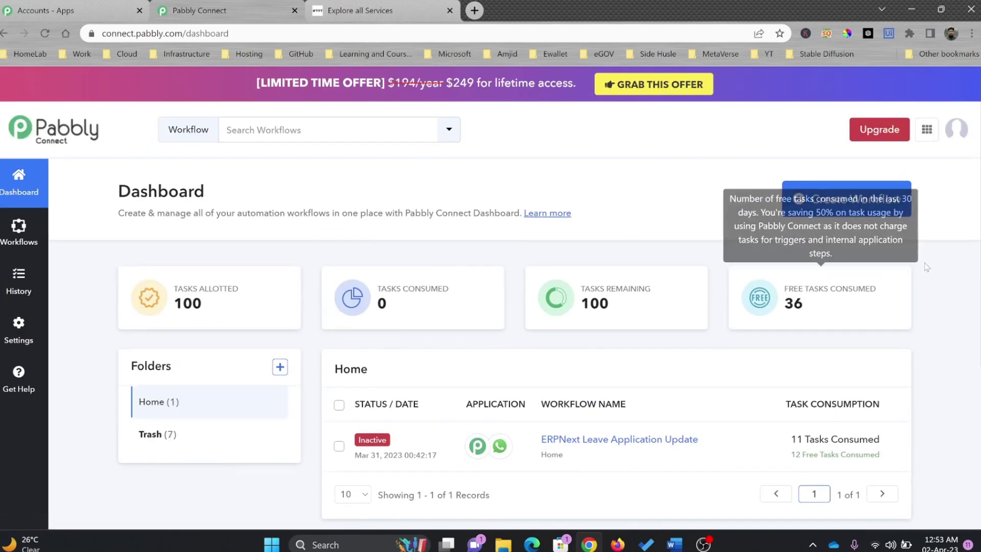
left_click(927, 138)
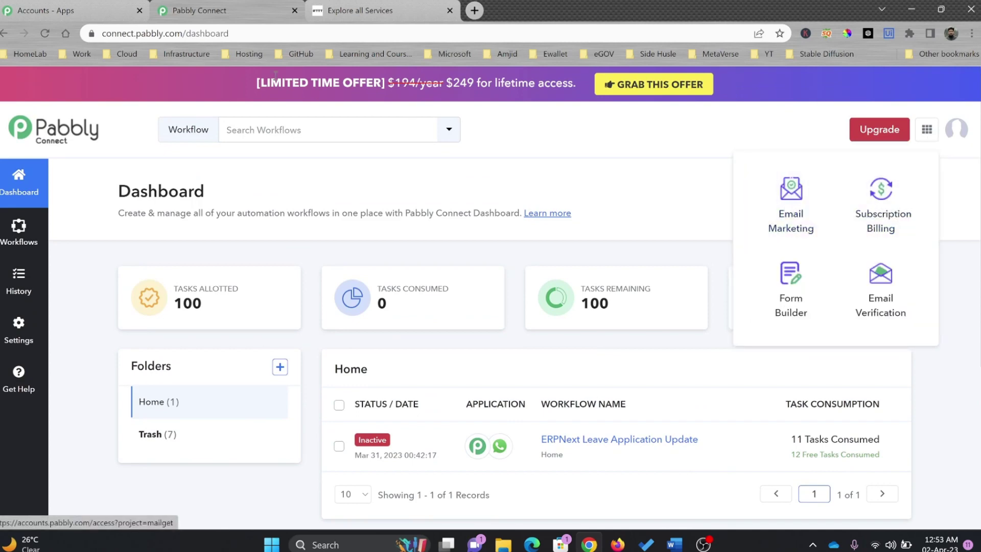
left_click_drag(130, 34, 83, 35)
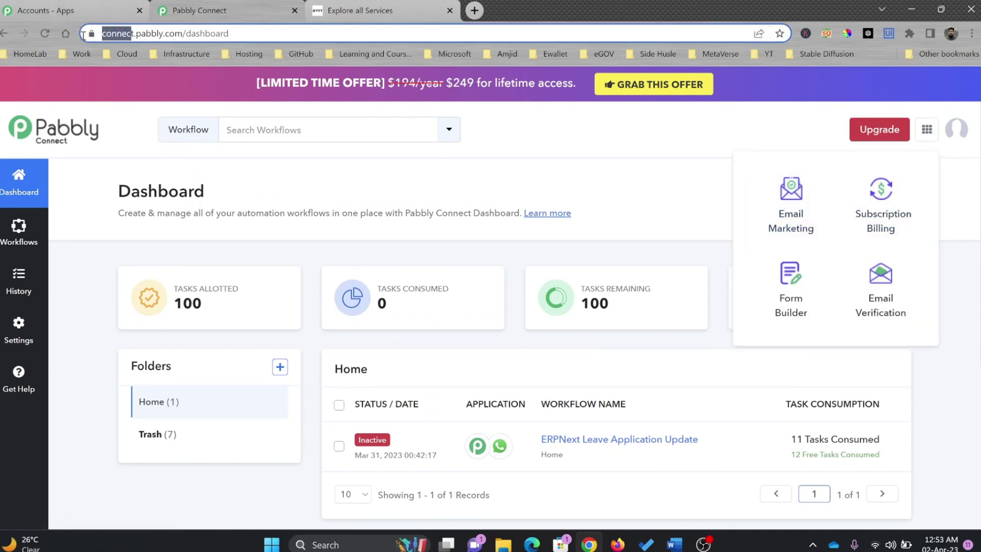
left_click(75, 9)
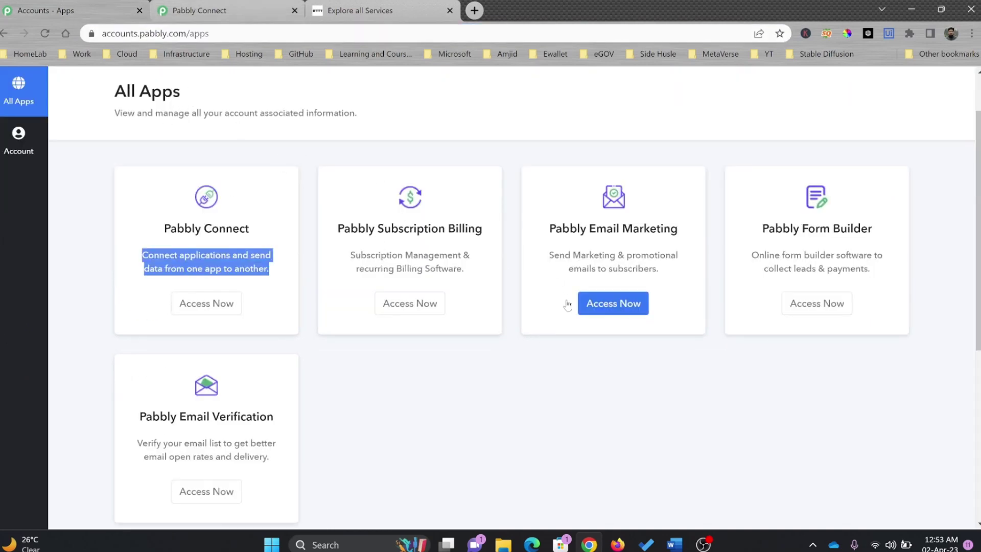
left_click(211, 10)
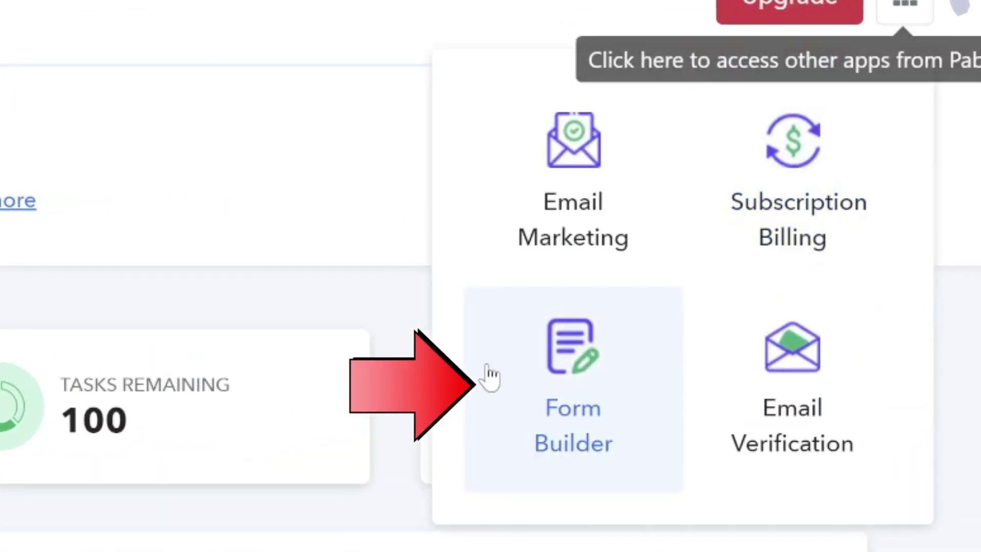
Switch to Pabbly Form Builder and create a new Connect With Us! form
left_click(507, 366)
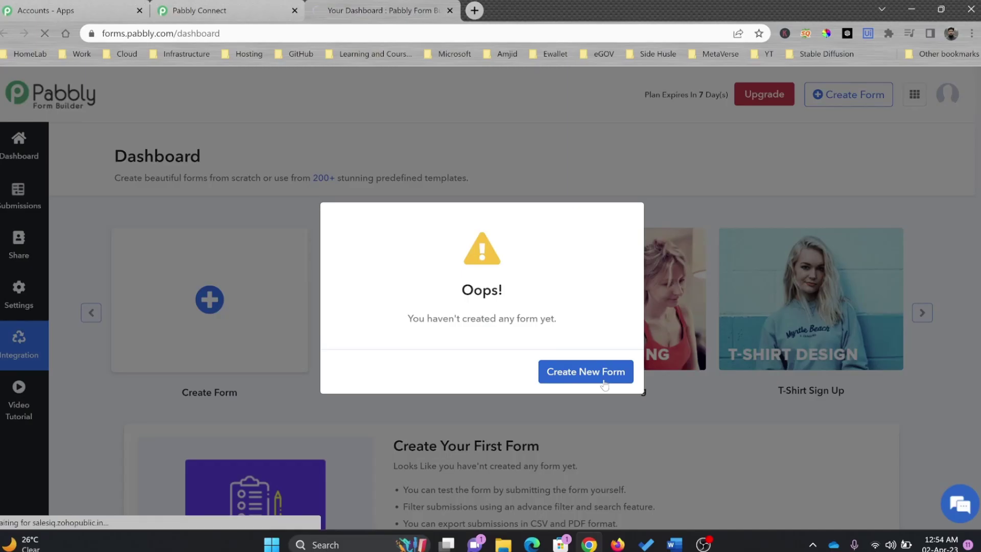
left_click(589, 377)
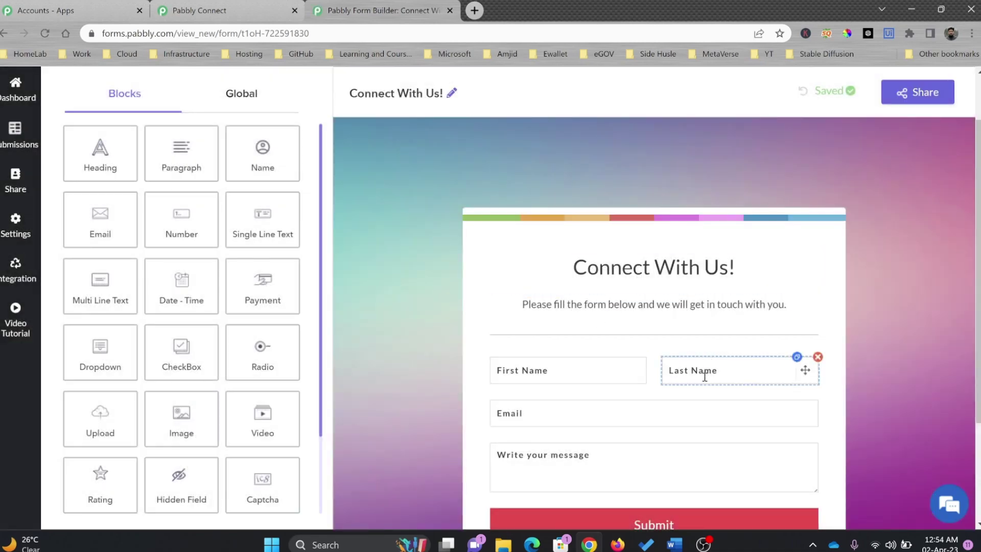
scroll(642, 399, "down", 3)
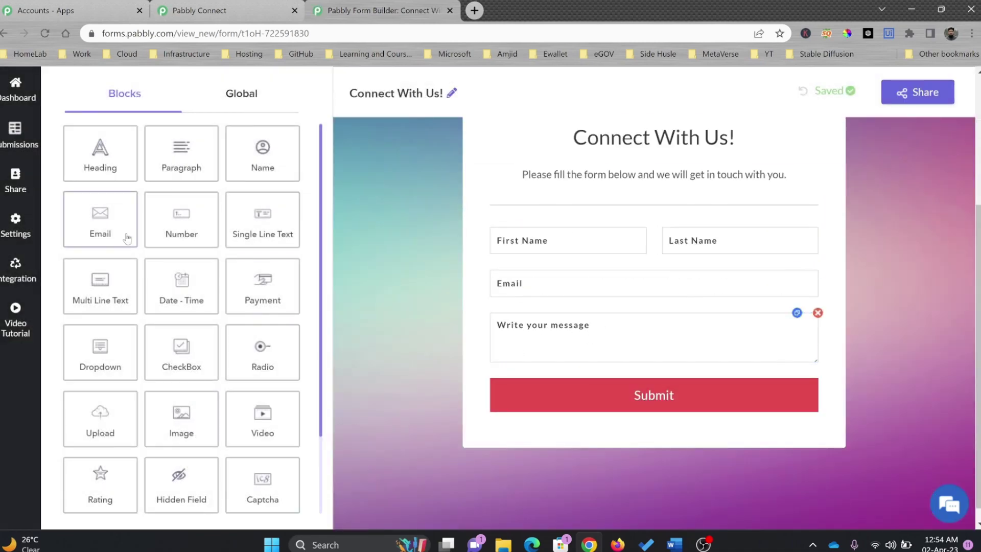
Add a dropdown field between the email and message fields and label it "What is your inquiry about"
left_click_drag(116, 360, 613, 352)
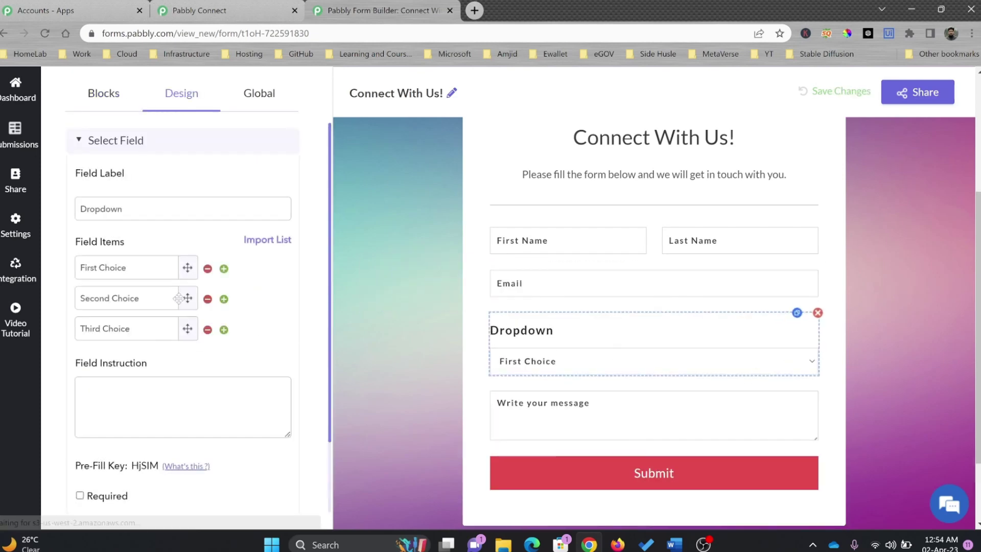
double_click(101, 209)
type("What is your inquiry about")
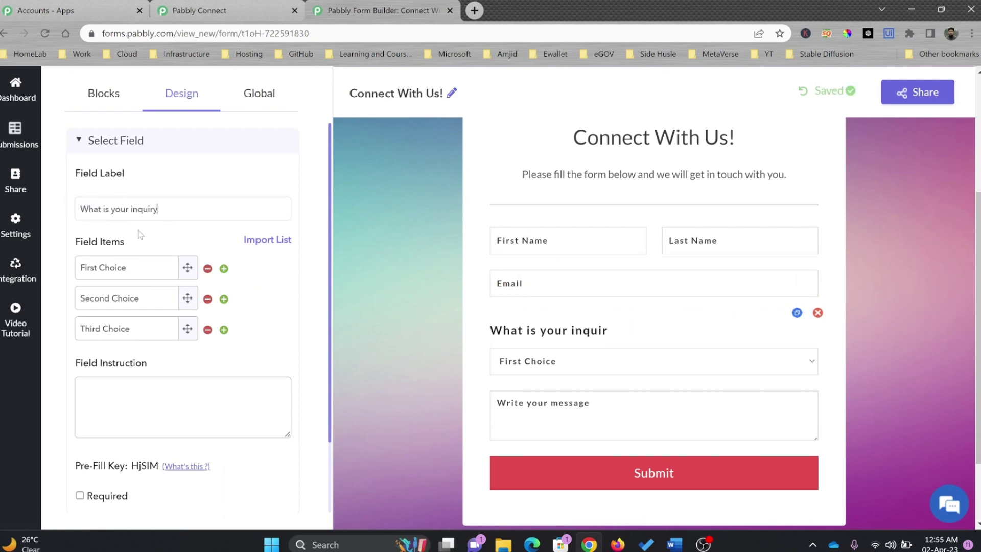
Set the dropdown's three choices to Sales Inquiry, Complaint and Support
triple_click(102, 267)
type("Sales Inquiry")
triple_click(110, 298)
type("Complaint")
triple_click(105, 329)
type("Support")
scroll(351, 340, "down", 2)
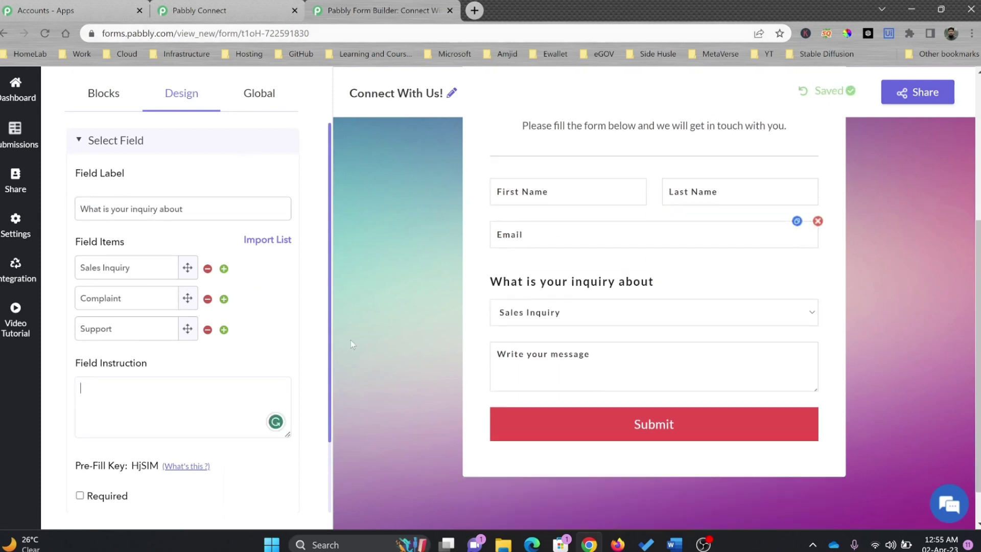
scroll(278, 367, "down", 1)
scroll(646, 366, "up", 1)
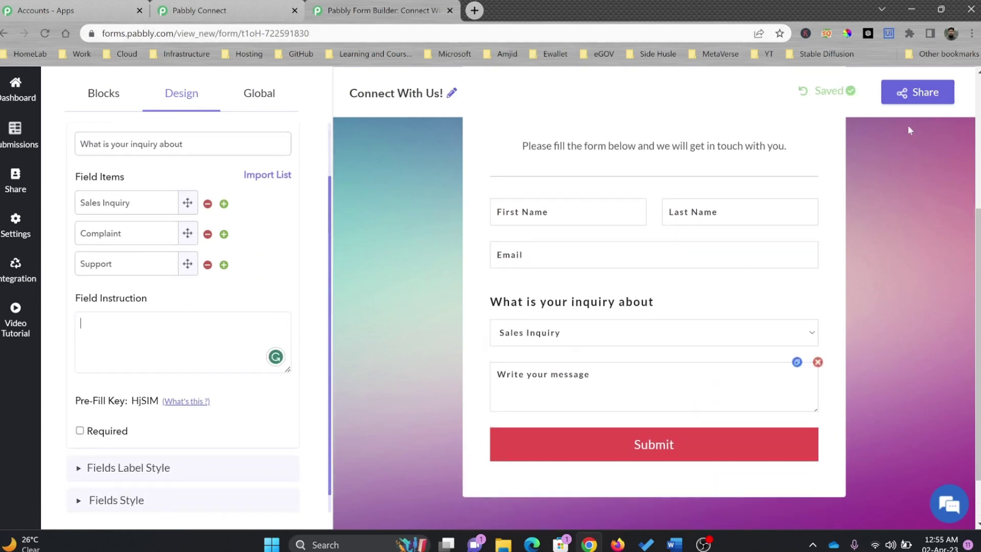
Open the form's sharing options and review the sliding form's settings, embed code and WordPress shortcode
left_click(890, 97)
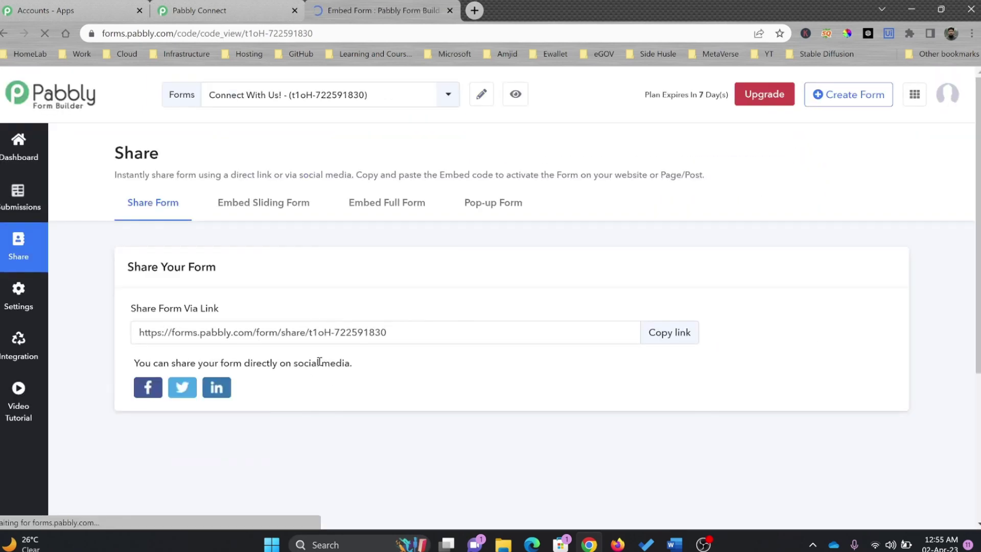
left_click(263, 202)
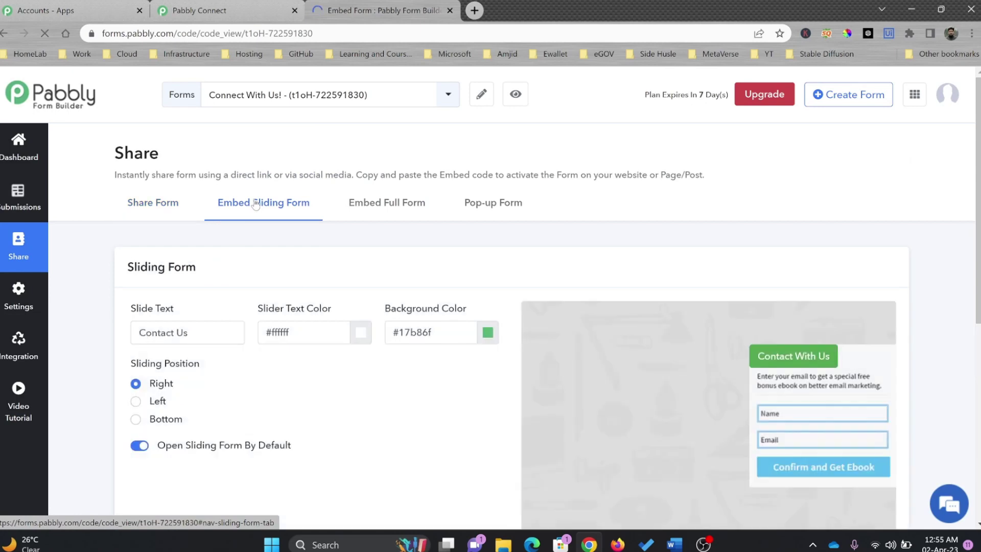
left_click(391, 205)
left_click(306, 205)
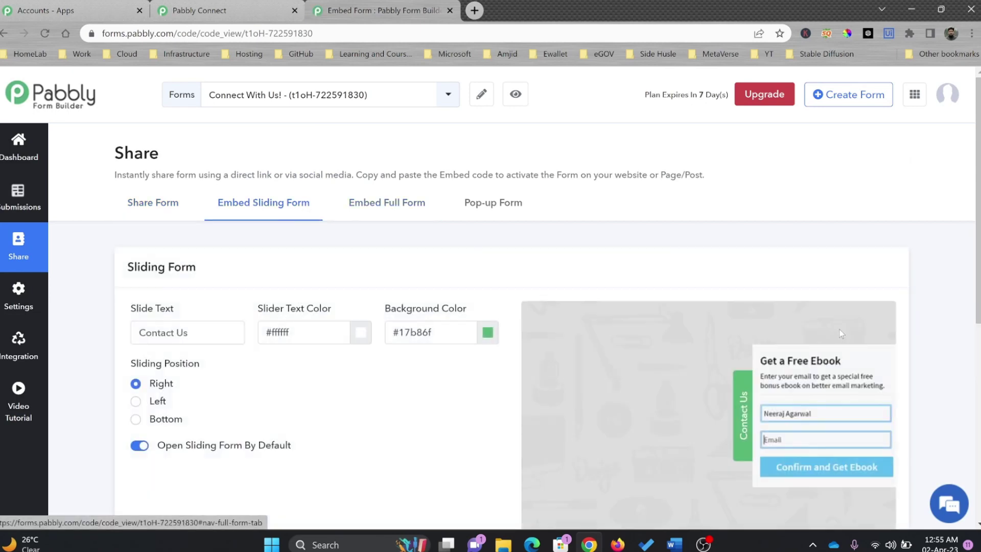
scroll(836, 394, "down", 1)
scroll(836, 393, "down", 2)
scroll(521, 285, "up", 1)
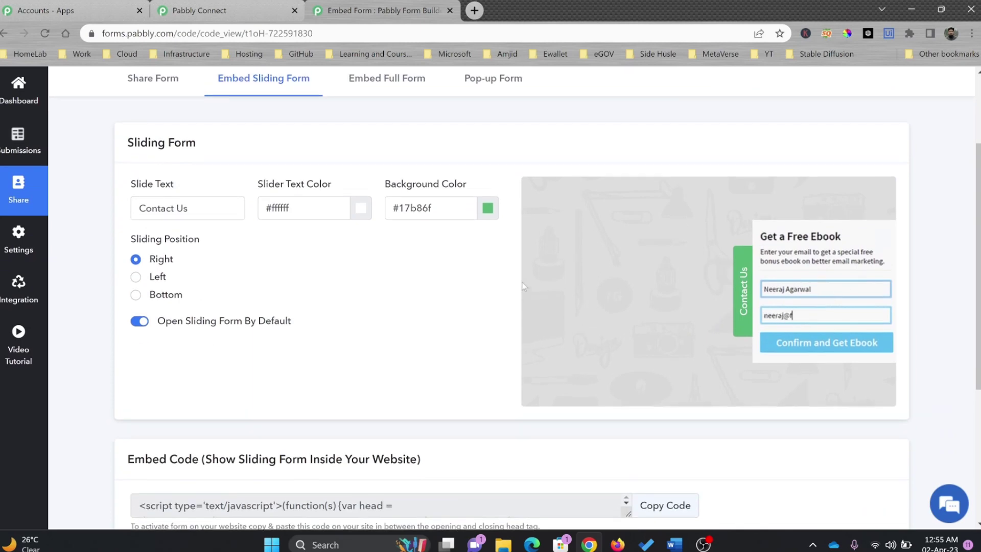
scroll(405, 333, "down", 4)
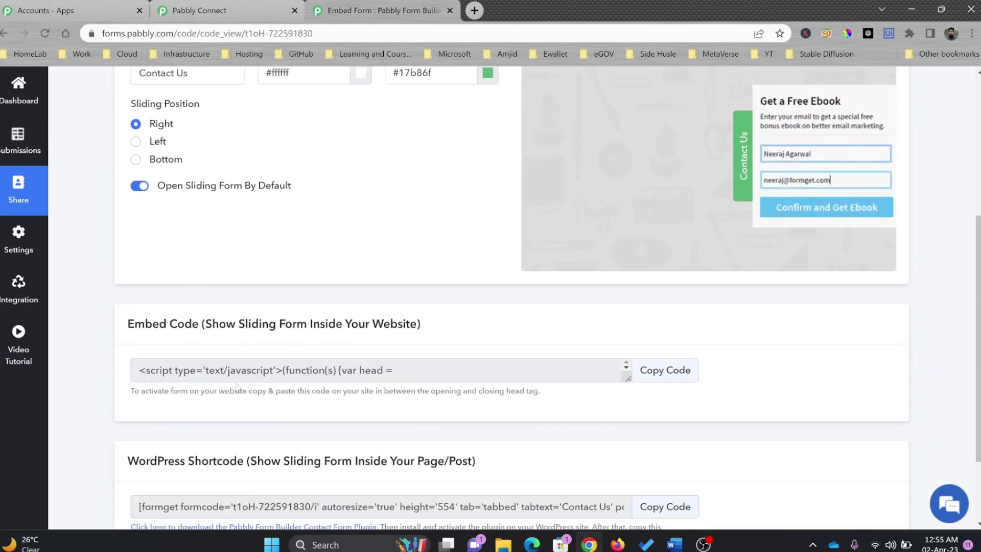
scroll(496, 394, "down", 2)
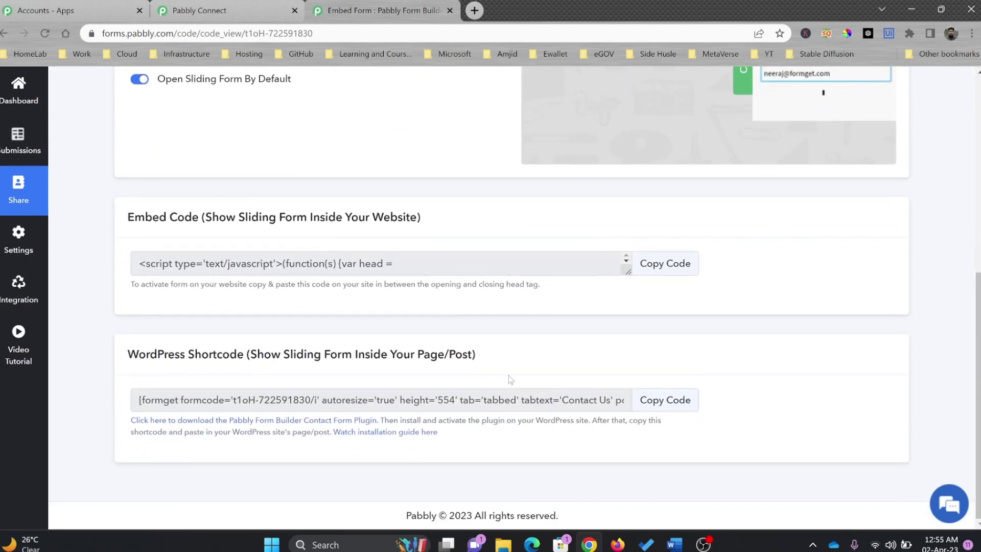
scroll(529, 372, "up", 7)
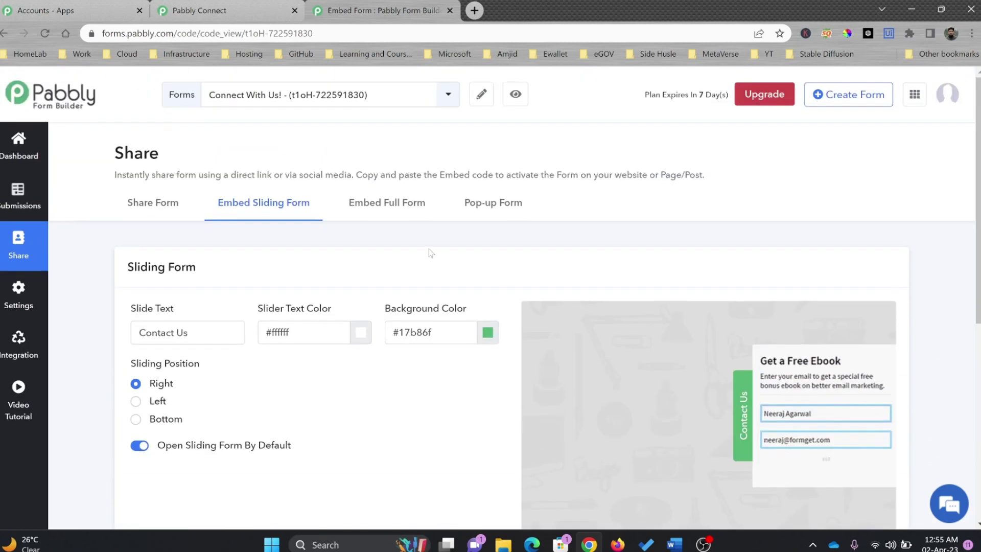
Review the full form embed options and the pop-up form options with their previews
left_click(397, 209)
scroll(641, 430, "down", 1)
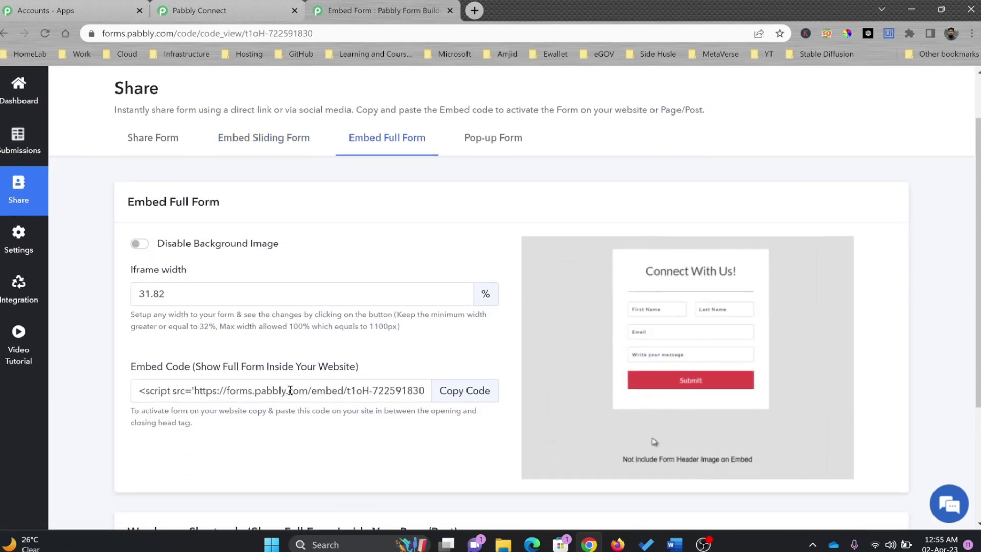
left_click(480, 146)
left_click(682, 301)
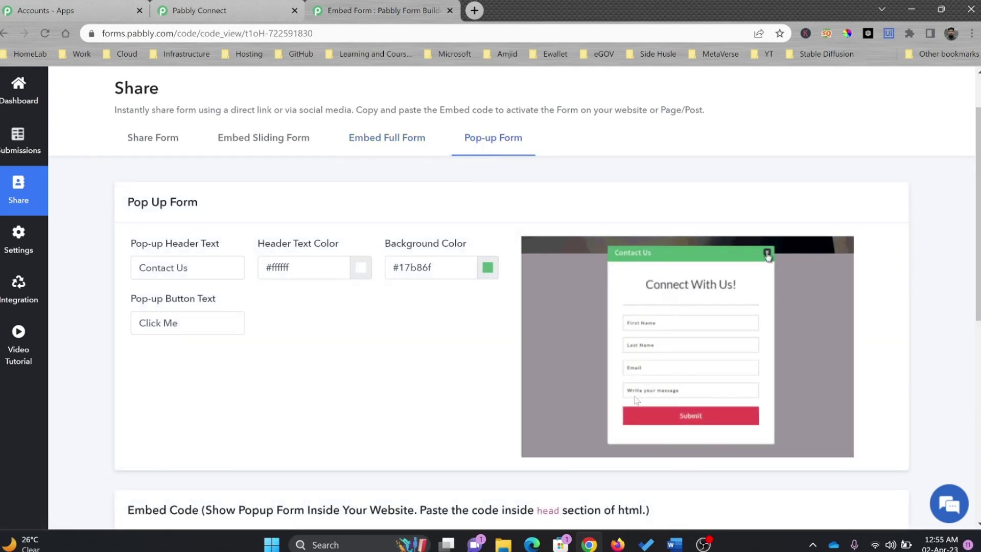
scroll(578, 373, "up", 2)
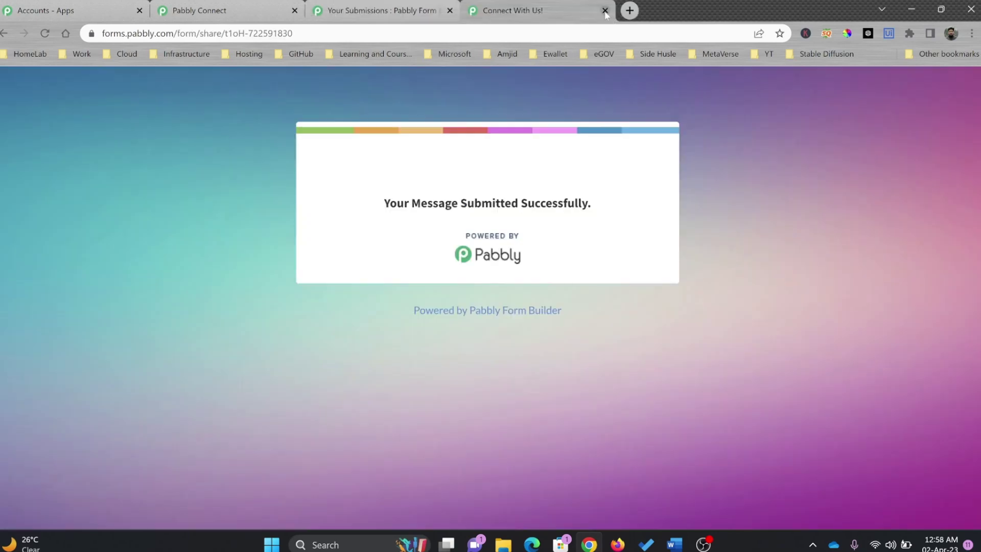
Close the submitted form's page, check the recorded submission and view the form's Webhooks and Integrations sections
left_click(605, 11)
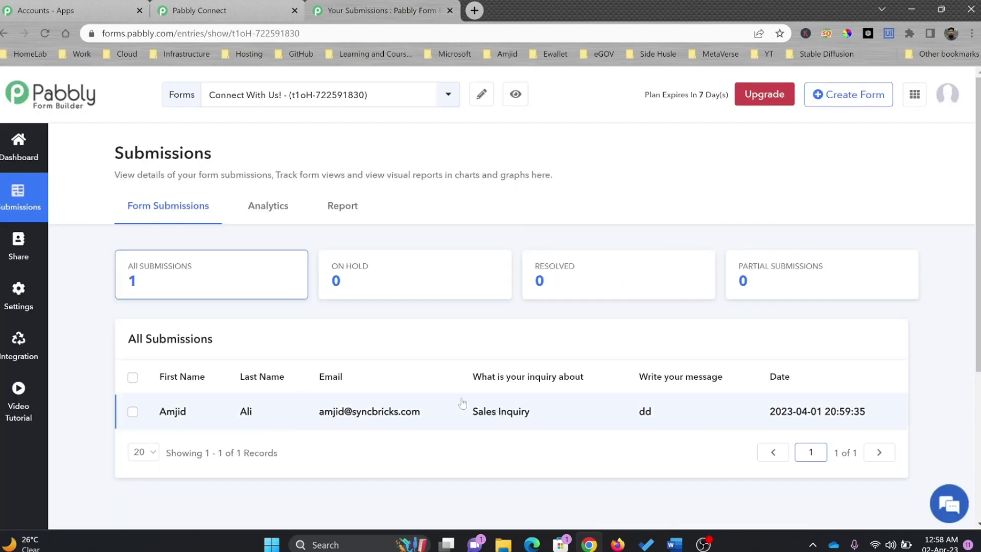
left_click(17, 343)
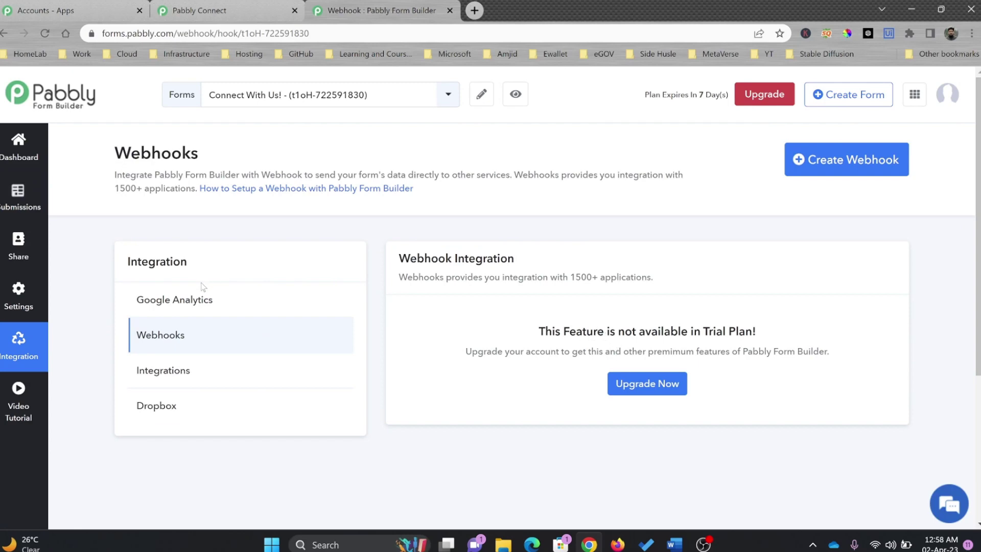
left_click(171, 371)
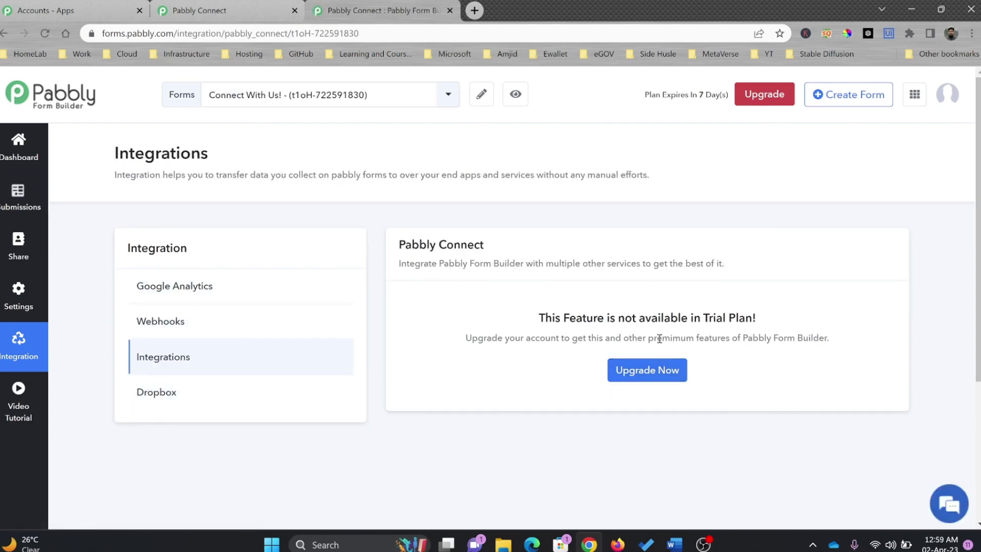
Open the Connect With Us! form for editing from the Form Builder dashboard and review its fields
left_click(18, 146)
scroll(851, 469, "down", 3)
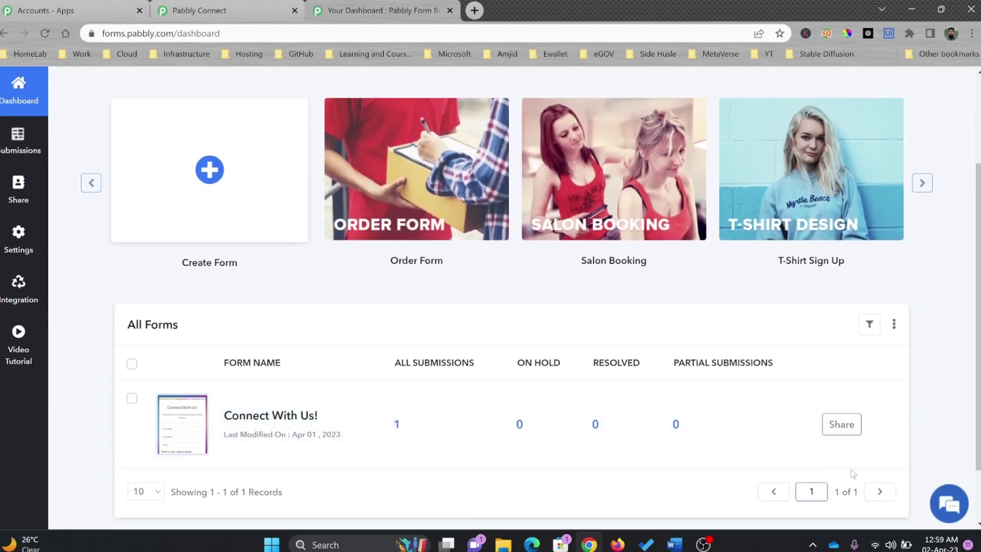
left_click(890, 425)
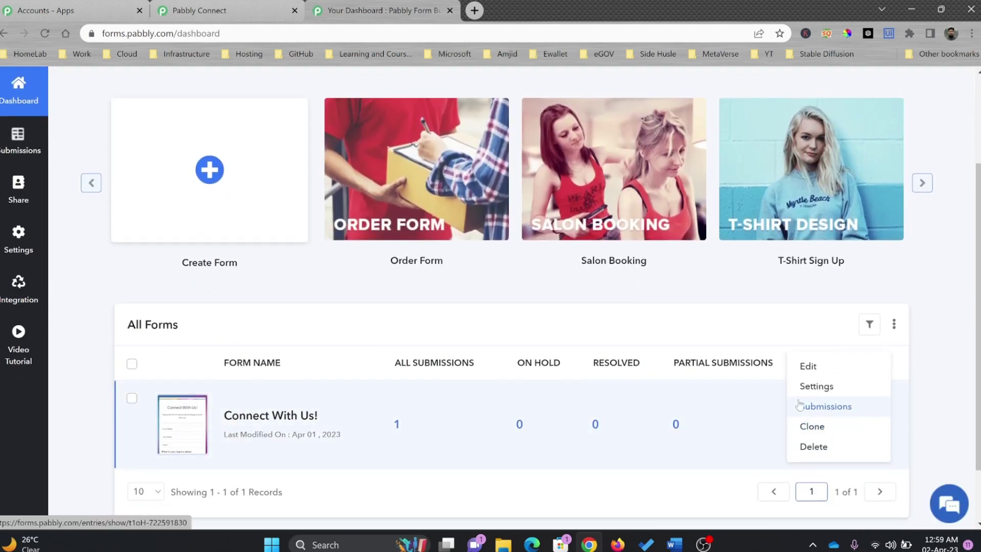
left_click(809, 368)
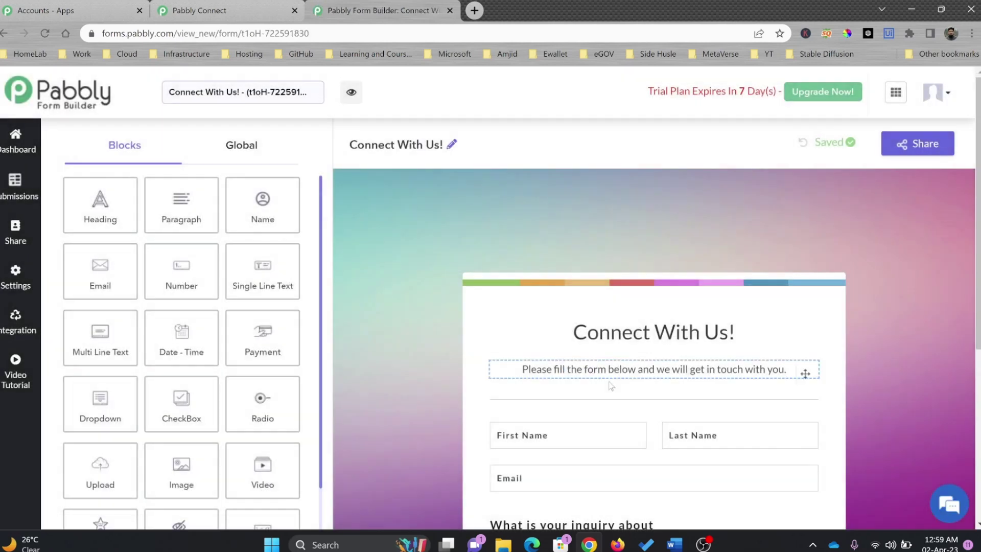
scroll(611, 386, "down", 5)
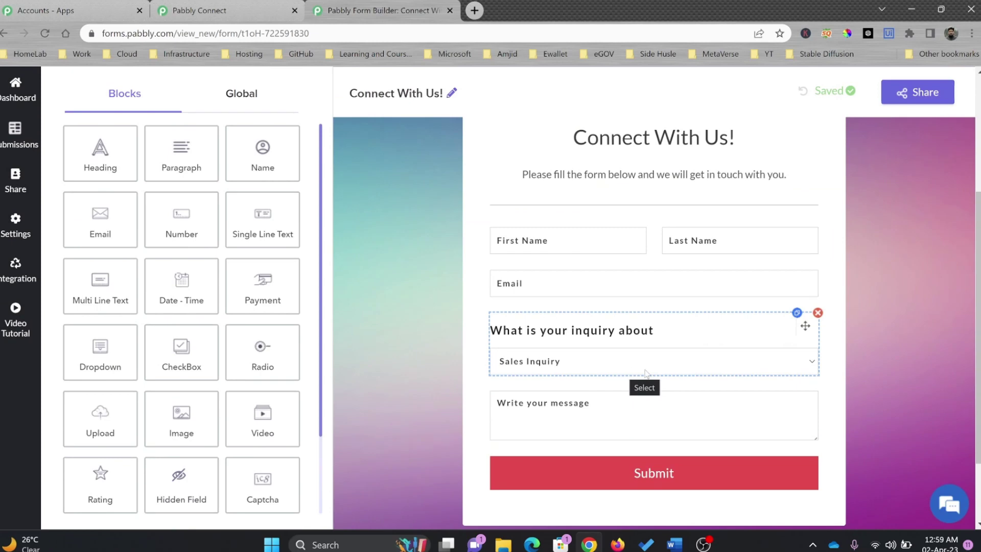
Check the options of the inquiry dropdown field and open the form's settings
left_click(646, 373)
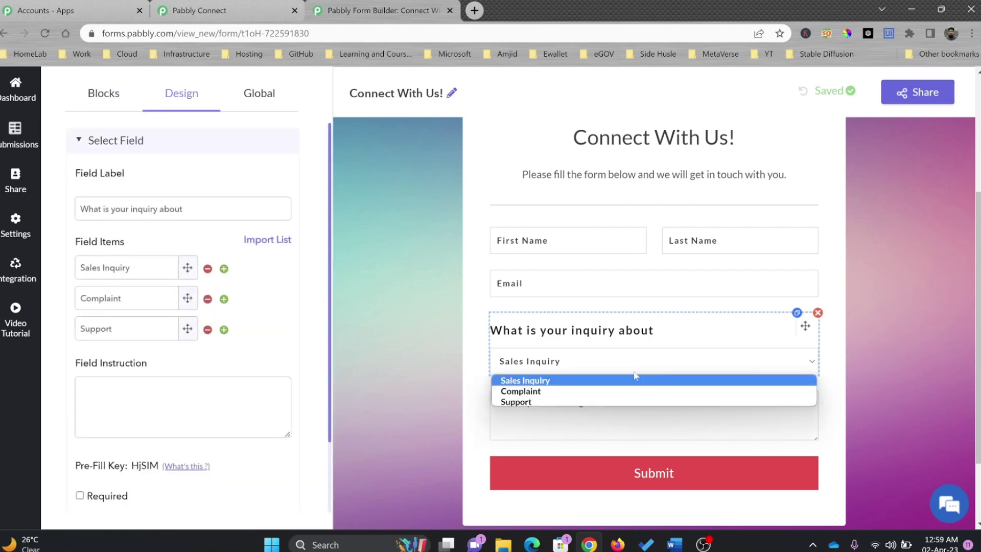
left_click(23, 238)
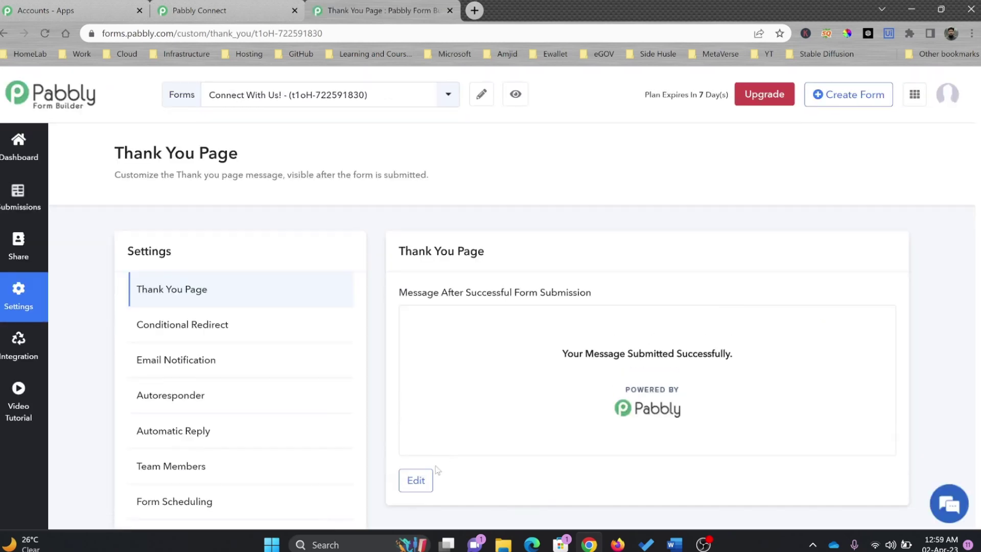
left_click(415, 477)
left_click(667, 438)
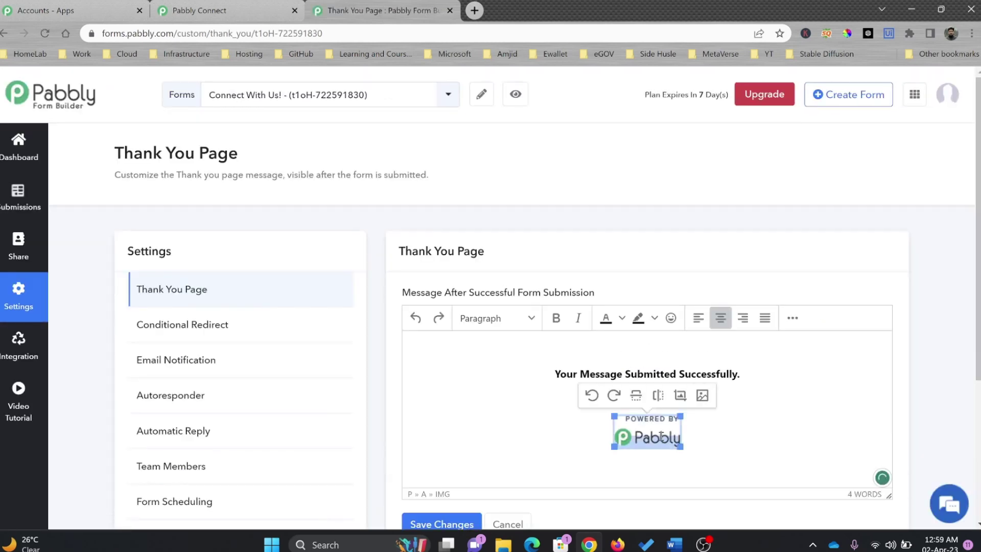
key("Delete")
left_click(582, 342)
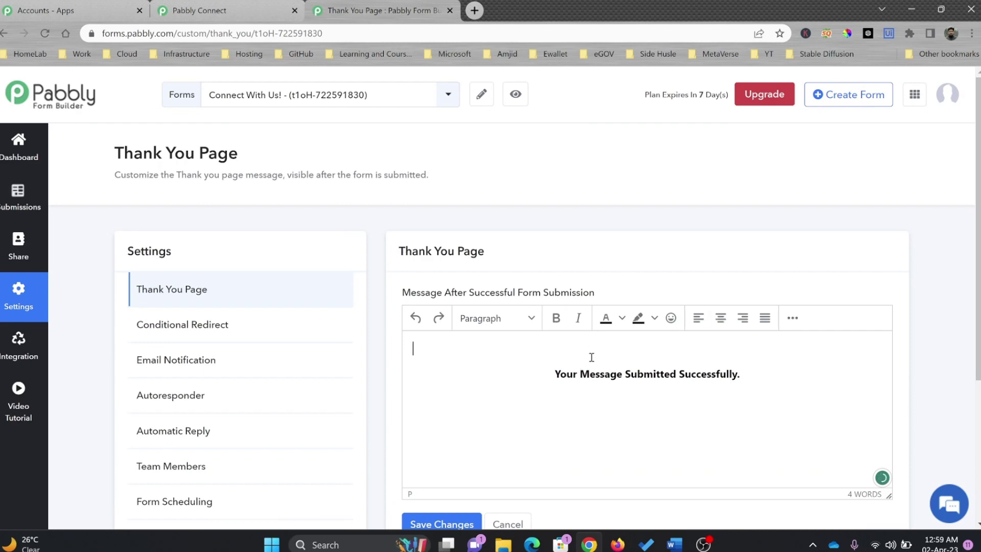
left_click(513, 523)
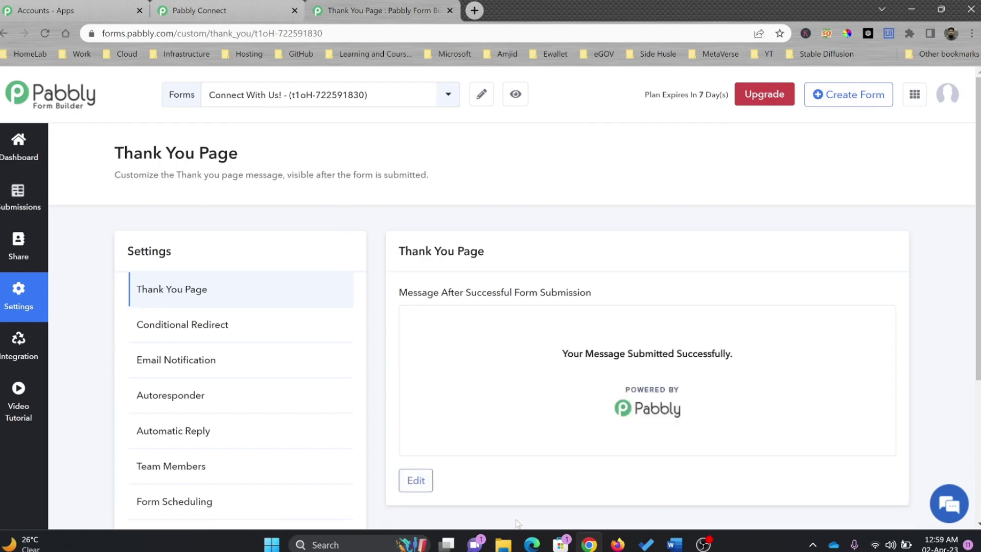
Add a conditional redirect that applies when "What is your inquiry about" Is Equal To Sales Inquiry
left_click(240, 325)
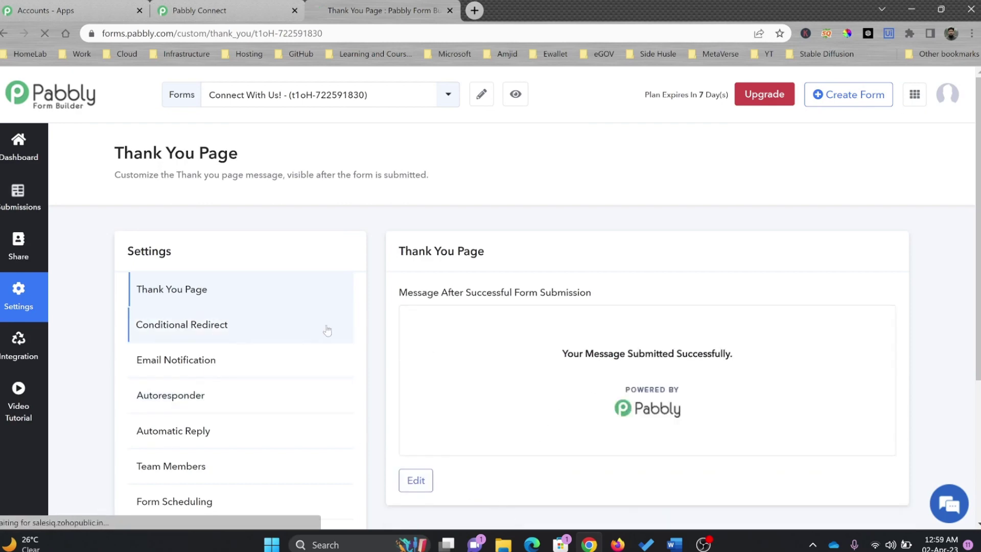
left_click(644, 402)
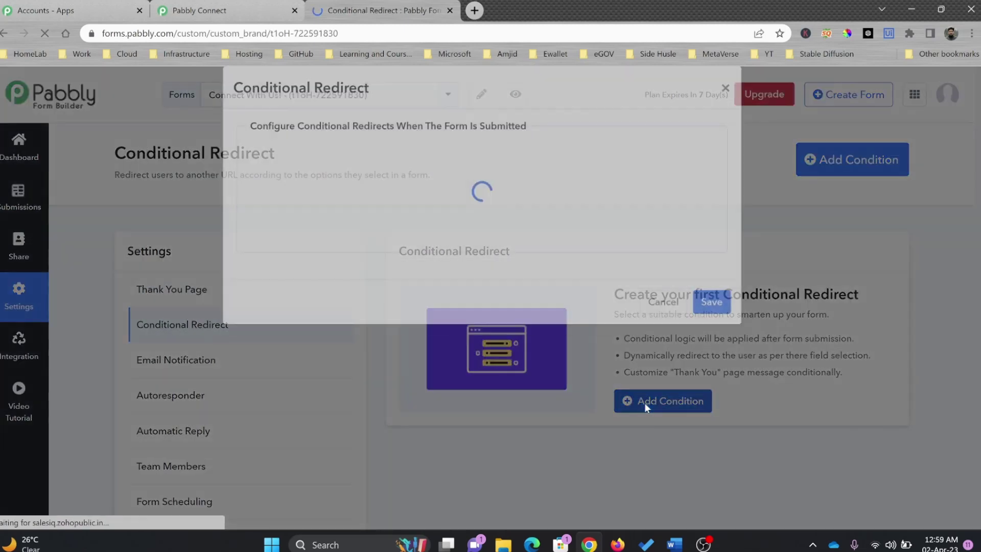
left_click(394, 195)
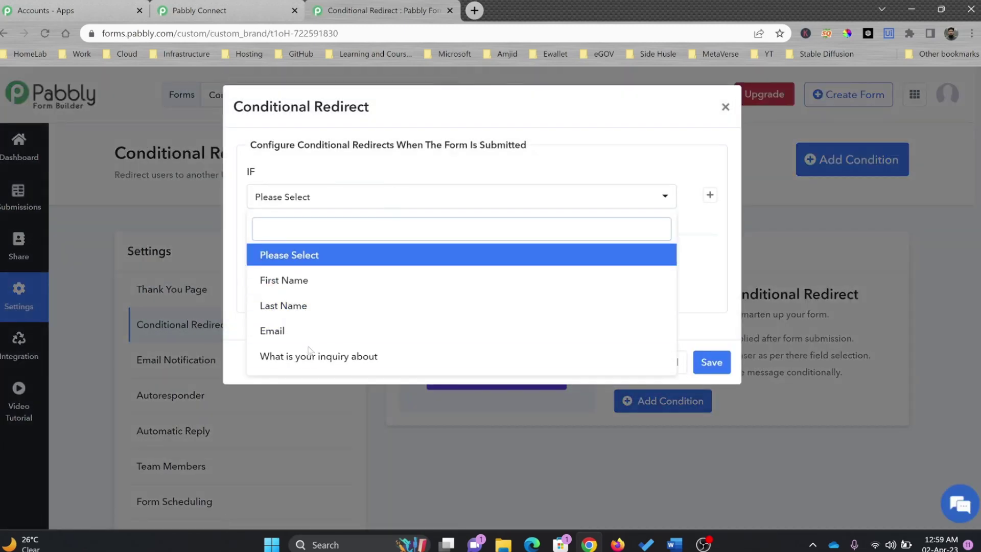
left_click(357, 358)
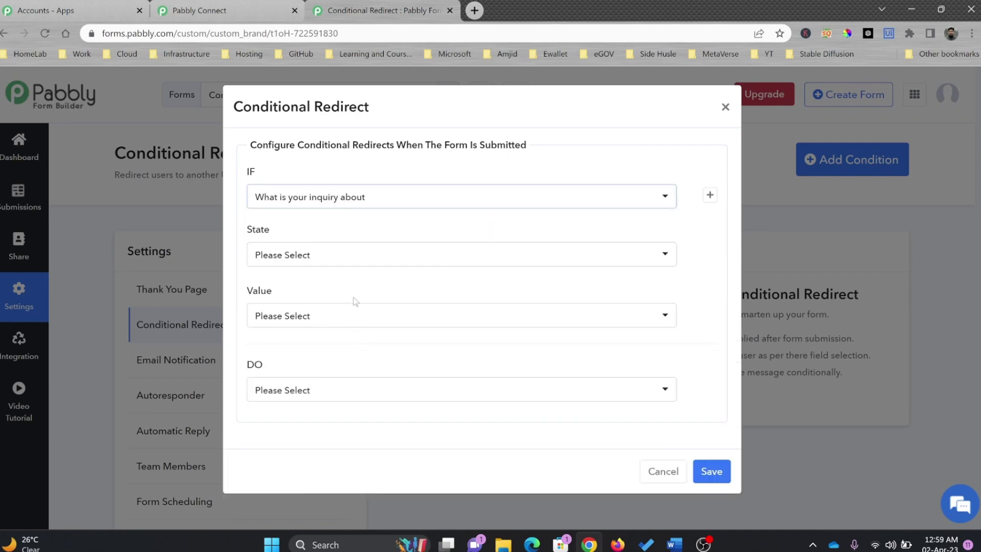
left_click(359, 257)
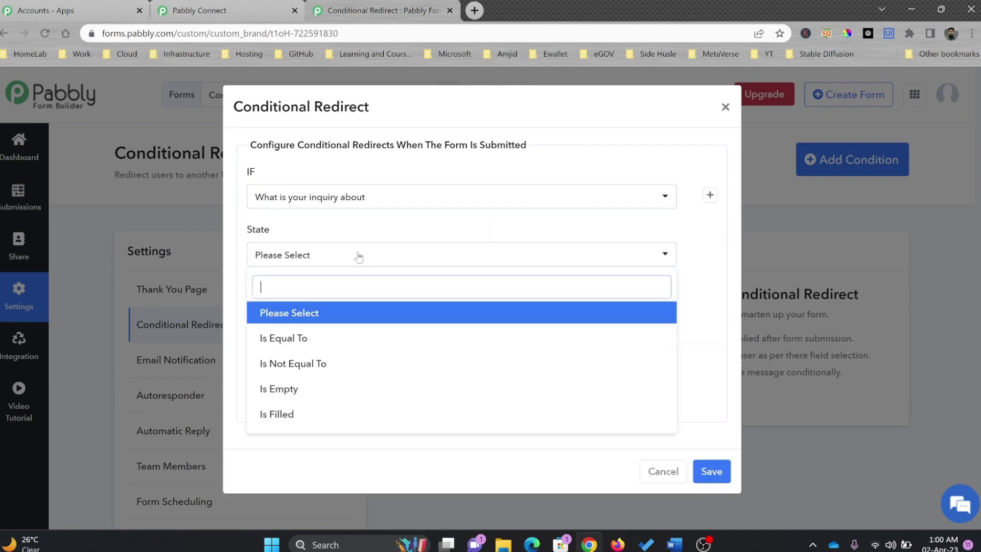
left_click(337, 339)
left_click(358, 322)
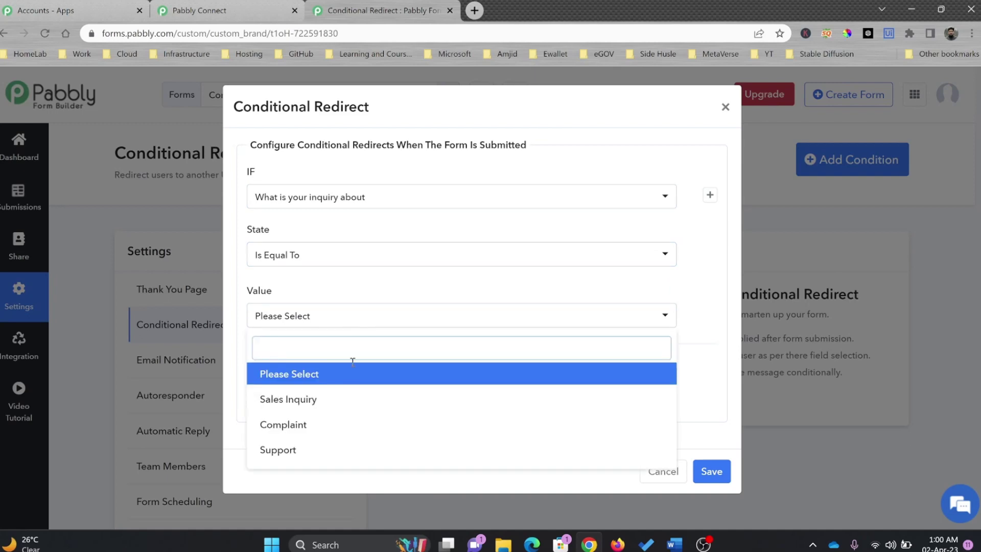
left_click(313, 400)
Make the condition display a custom message on submission, remove the Pabbly logo, add "This is for sales inquiry custom page" and save it
left_click(325, 393)
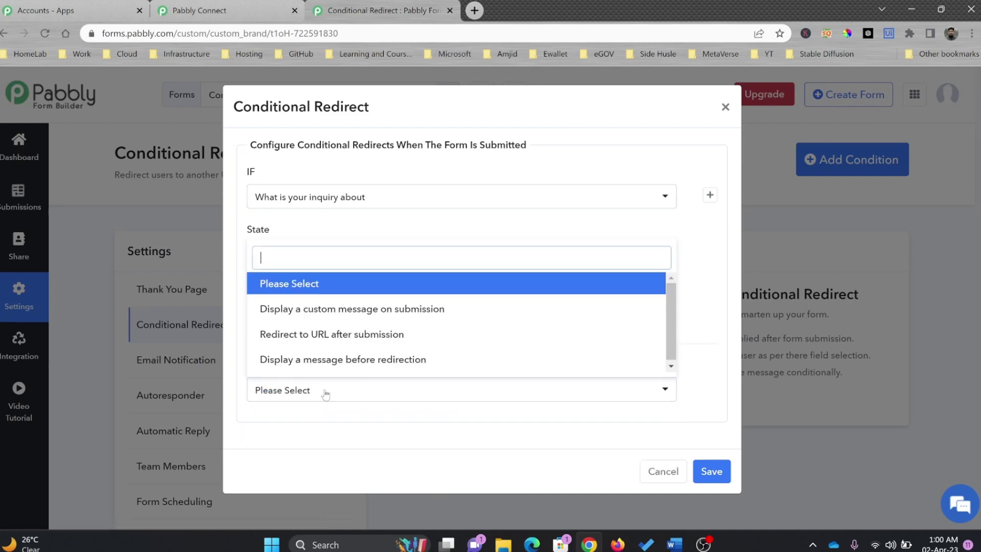
left_click(360, 309)
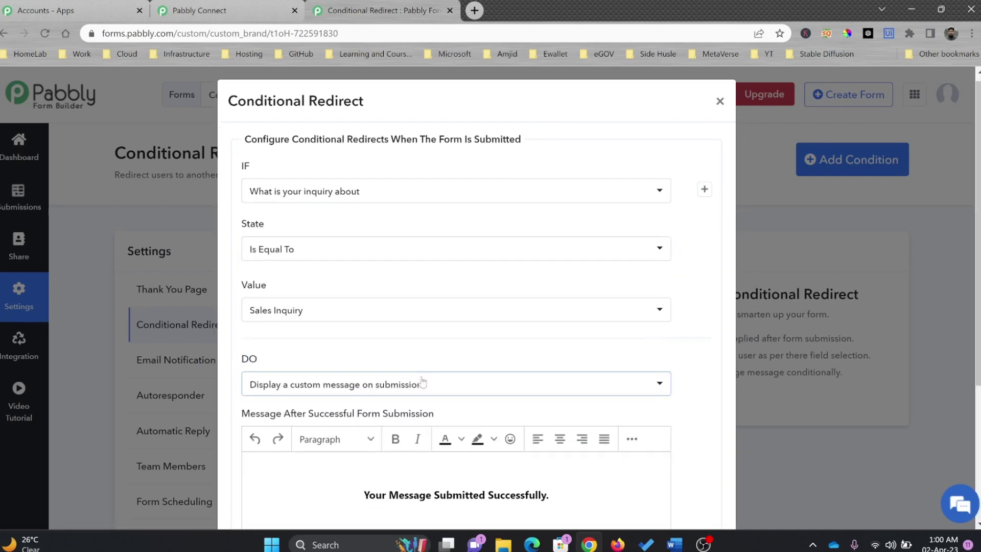
scroll(422, 382, "down", 4)
left_click(439, 367)
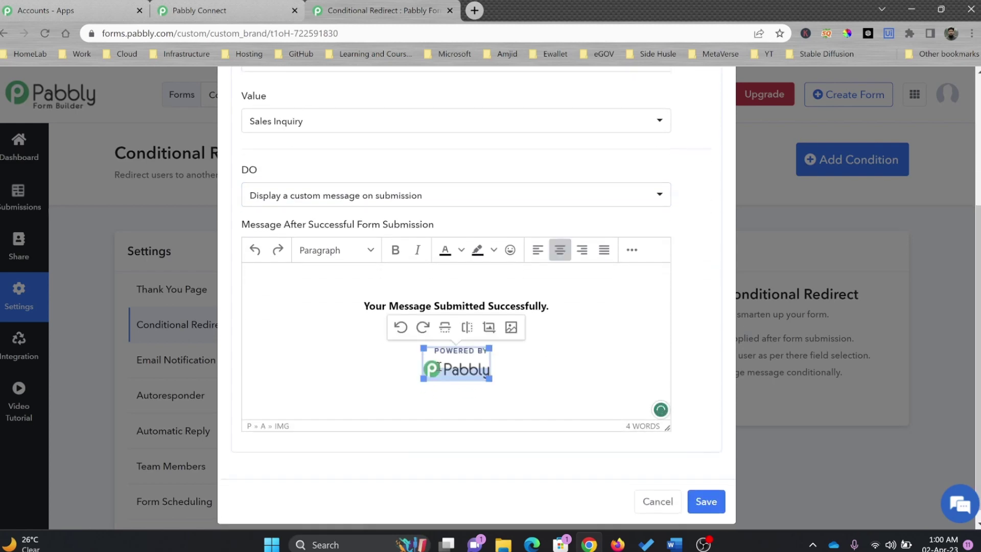
key("Delete")
left_click(442, 276)
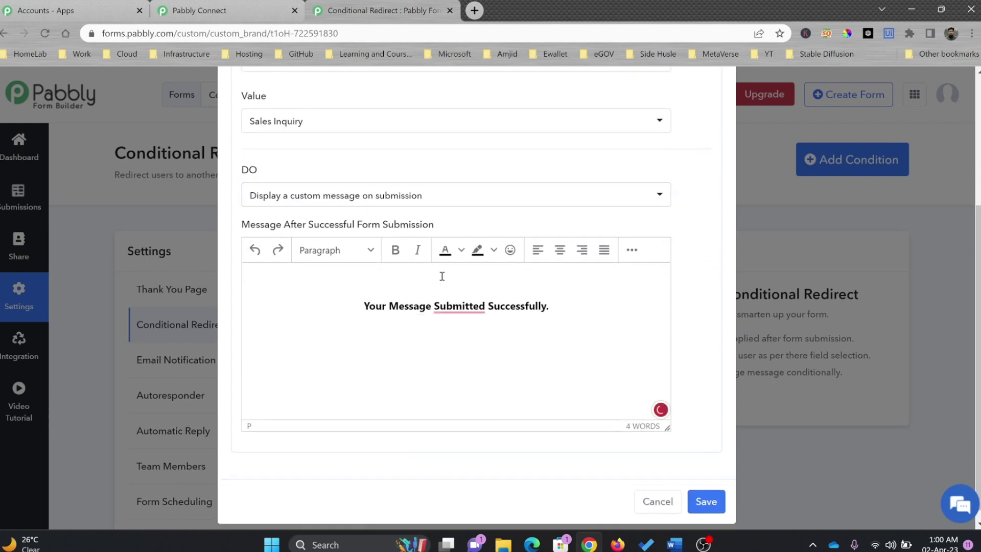
key("Return")
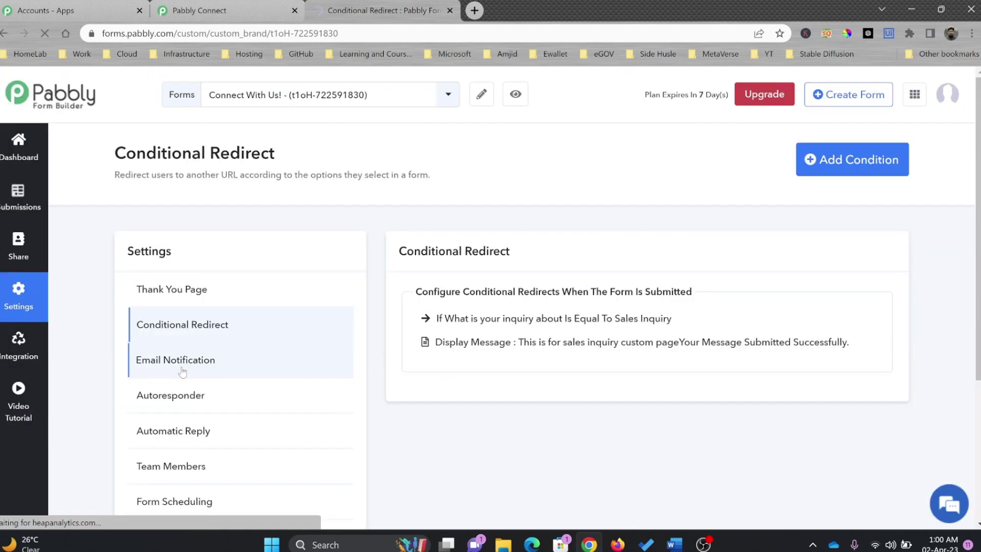
Open the email notification settings, enable sending emails through your own SMTP server and review the SMTP fields
left_click(182, 371)
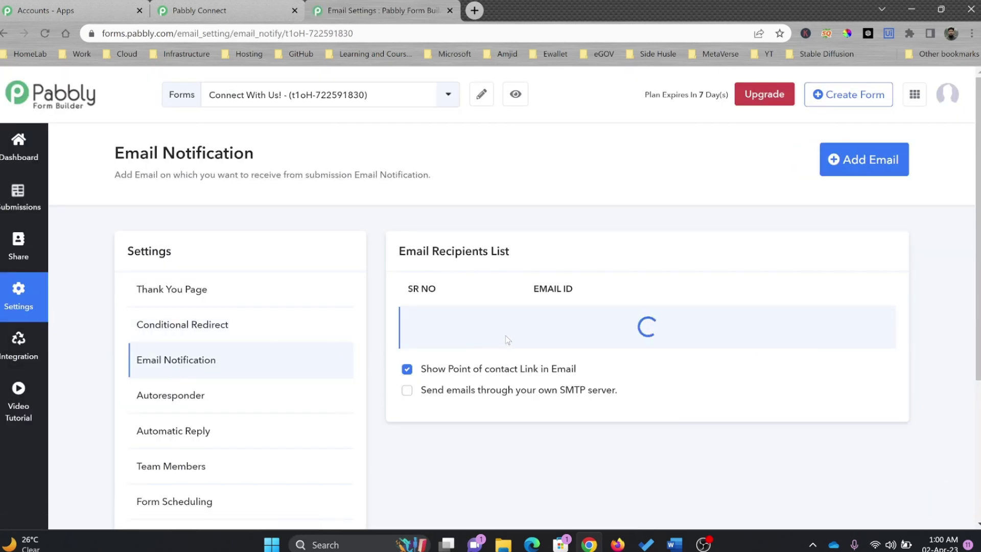
left_click(406, 390)
scroll(623, 443, "down", 1)
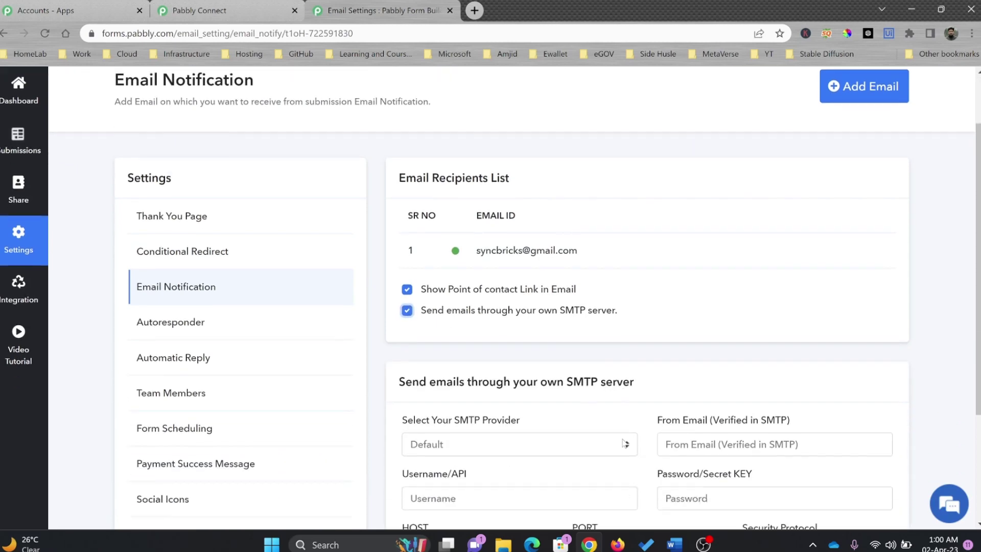
scroll(624, 442, "down", 1)
scroll(623, 439, "down", 2)
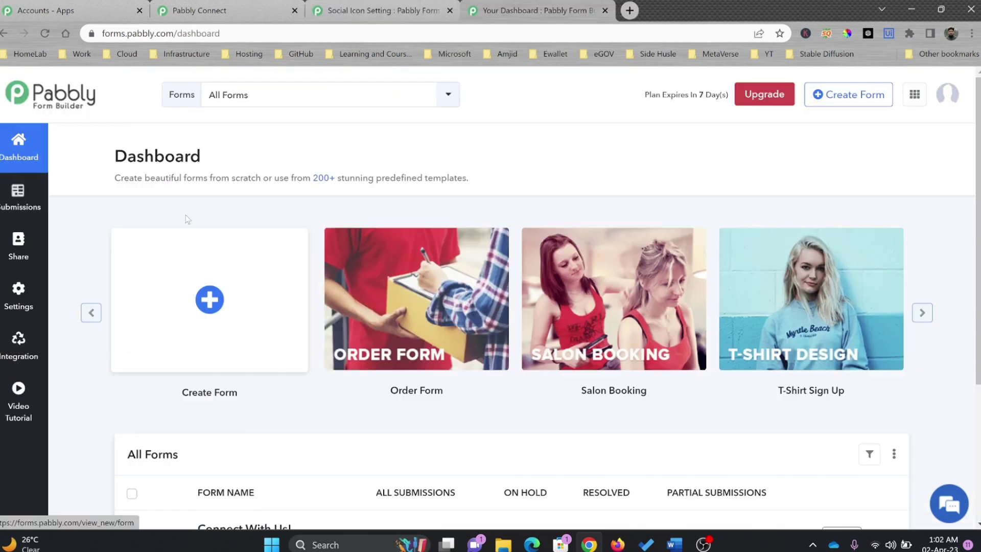
Review the list of all forms on the Form Builder dashboard and browse the predefined form templates
scroll(786, 311, "down", 3)
scroll(786, 311, "down", 1)
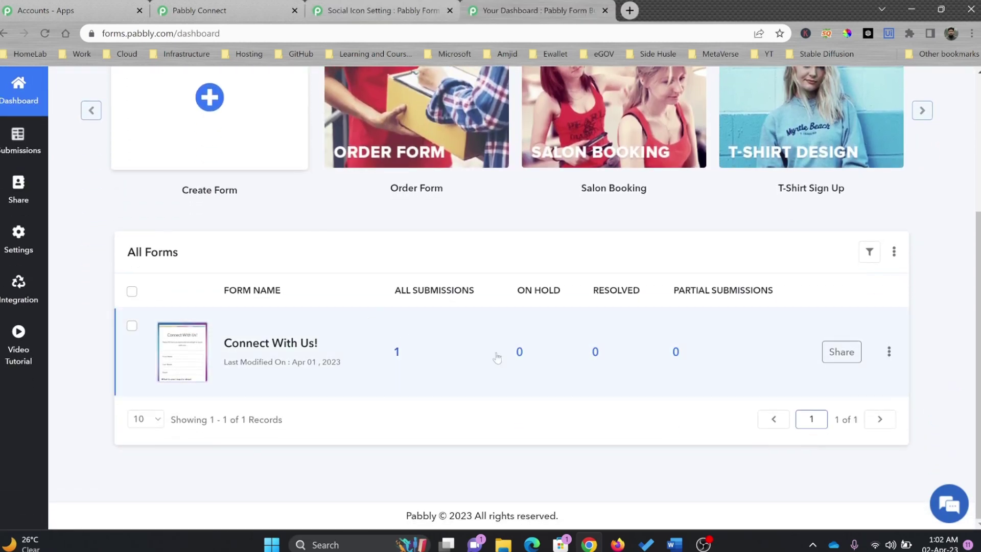
scroll(506, 355, "up", 4)
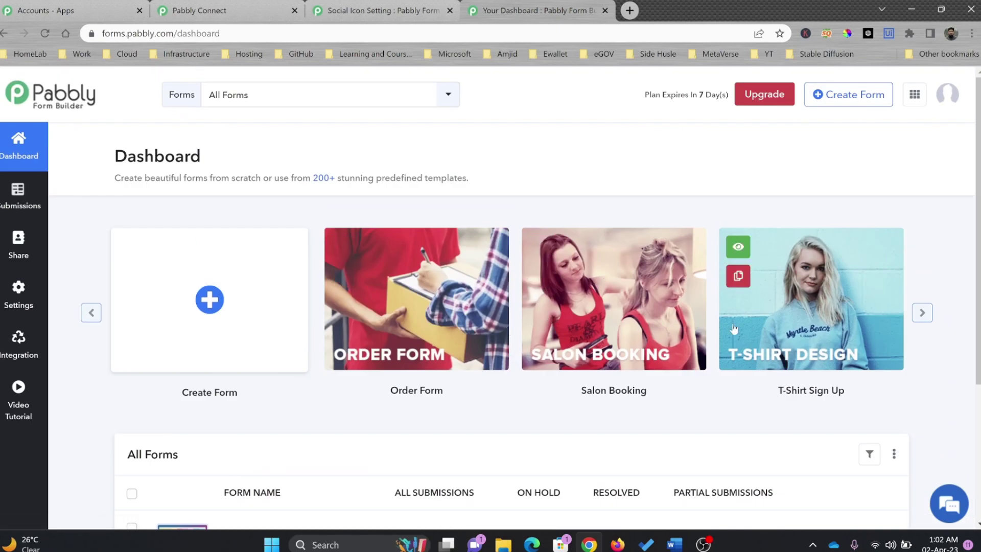
left_click(923, 313)
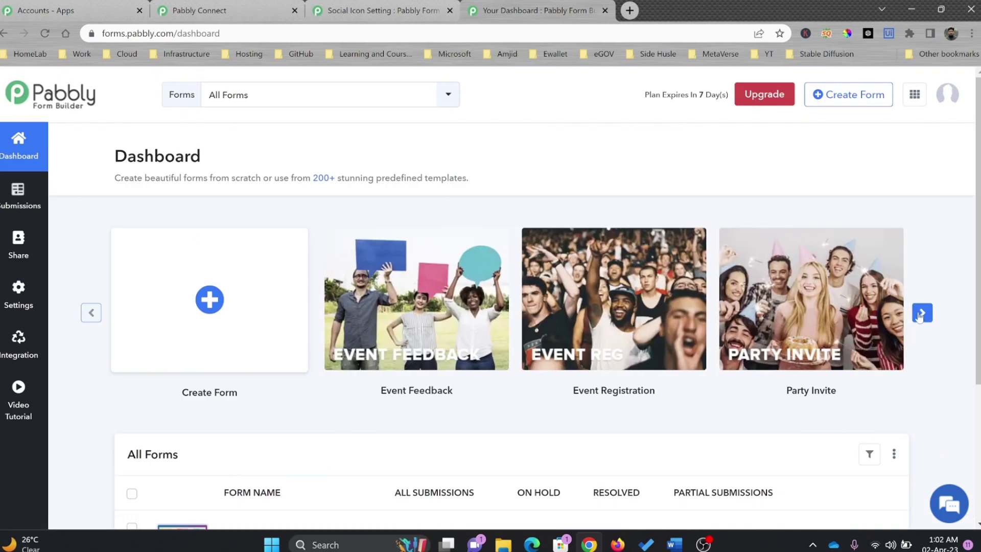
left_click(923, 313)
left_click(922, 313)
left_click(922, 313)
left_click(922, 313)
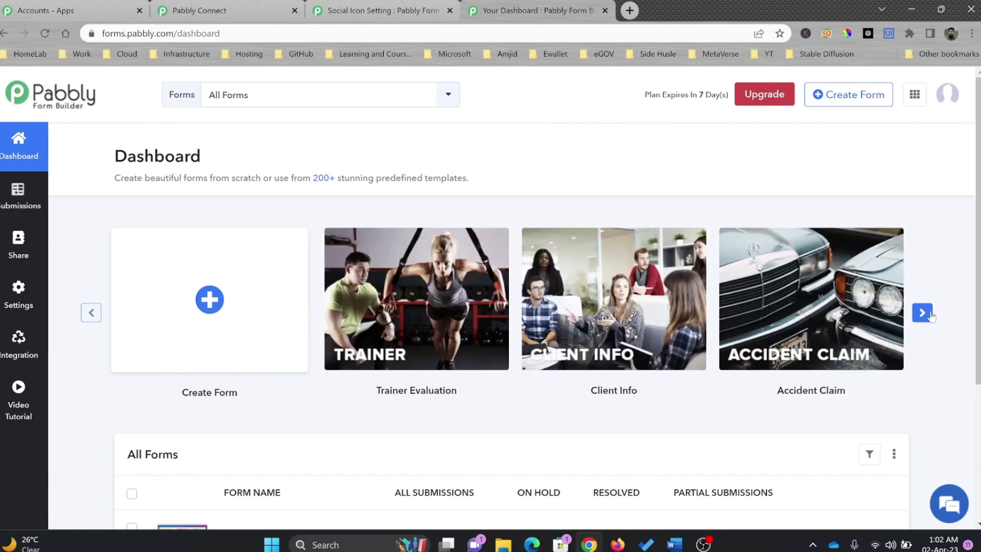
left_click(922, 312)
left_click(922, 313)
left_click(923, 313)
left_click(930, 315)
left_click(931, 315)
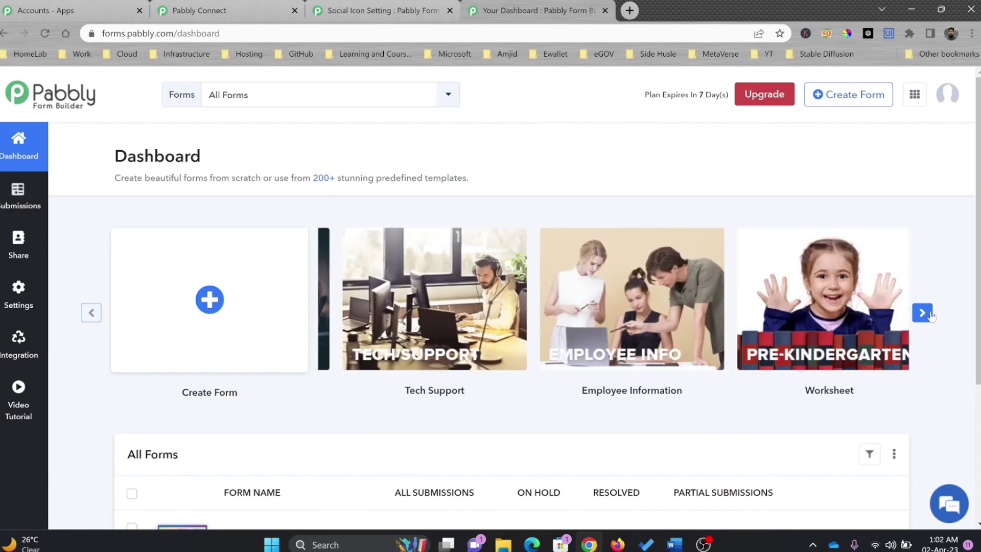
left_click(931, 314)
left_click(930, 315)
left_click(931, 315)
left_click(931, 314)
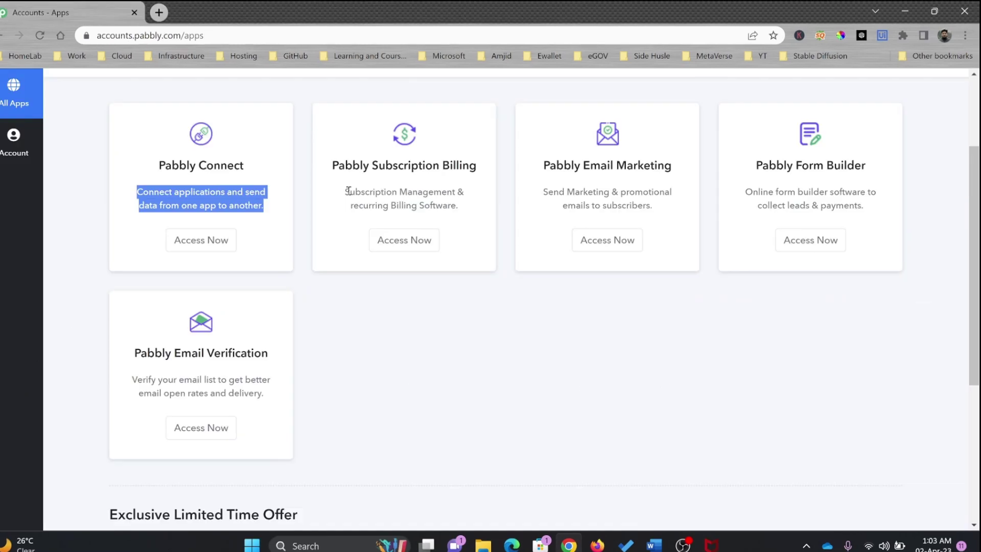
Read the Pabbly Subscription Billing description, then open Pabbly Email Verification and review its list upload and single verification options
left_click_drag(347, 191, 457, 206)
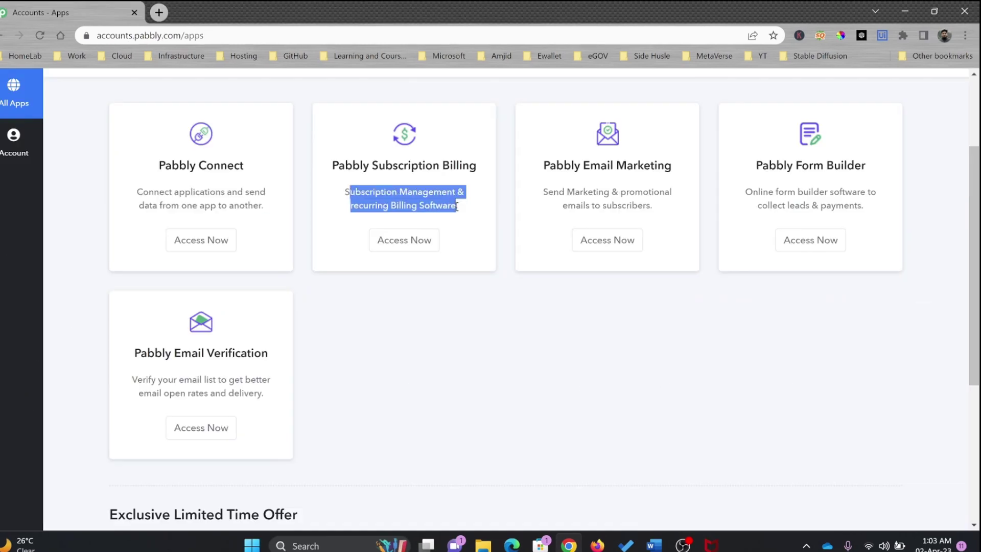
triple_click(457, 207)
left_click(197, 427)
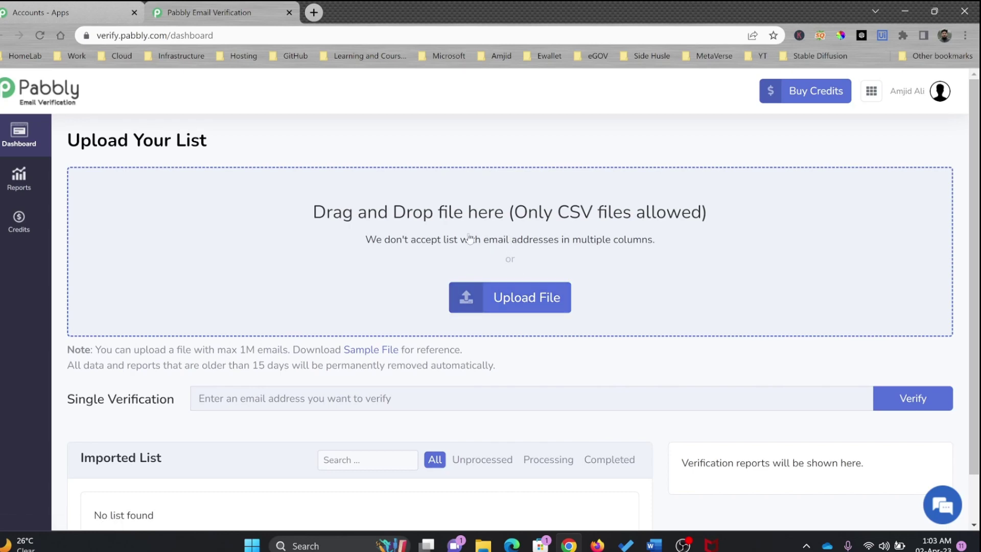
scroll(470, 240, "down", 1)
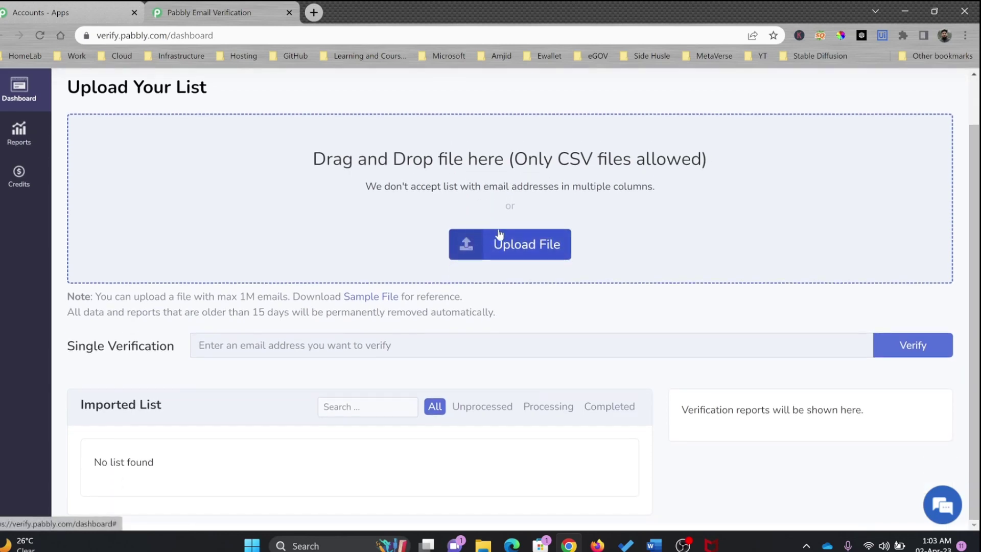
scroll(499, 237, "up", 1)
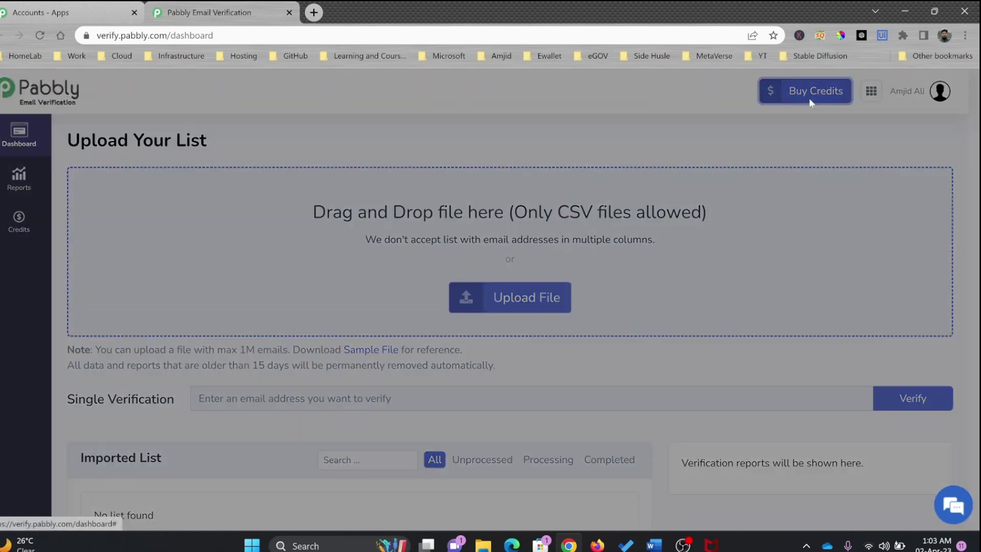
Check the price of the 50,000 Emails verification plan, close the purchase dialog without buying and return to the Pabbly apps overview
left_click(814, 91)
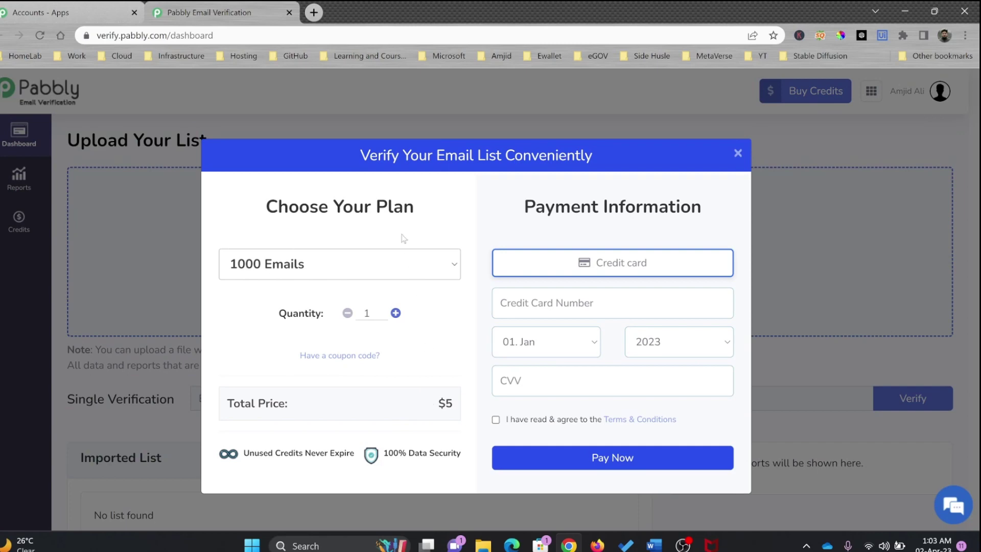
left_click(400, 263)
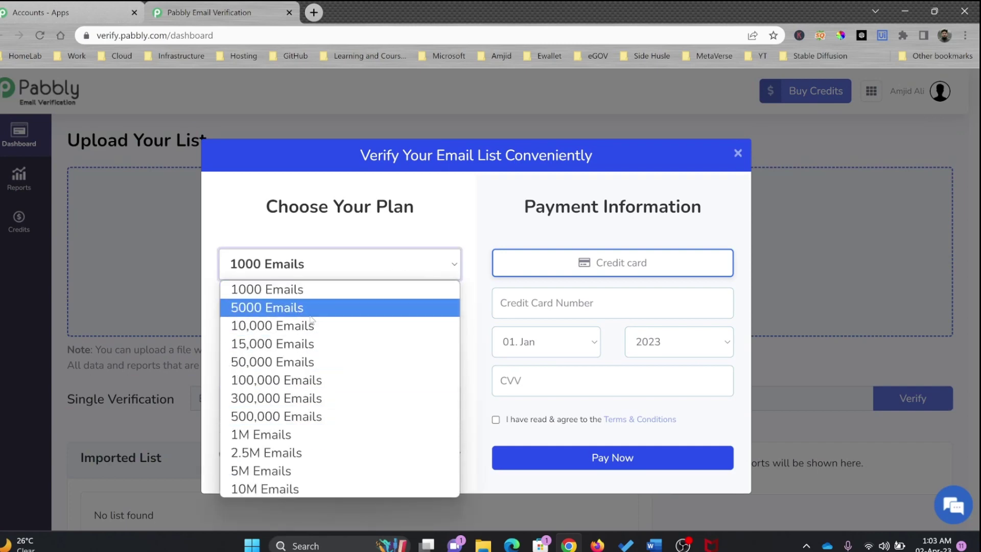
left_click(307, 363)
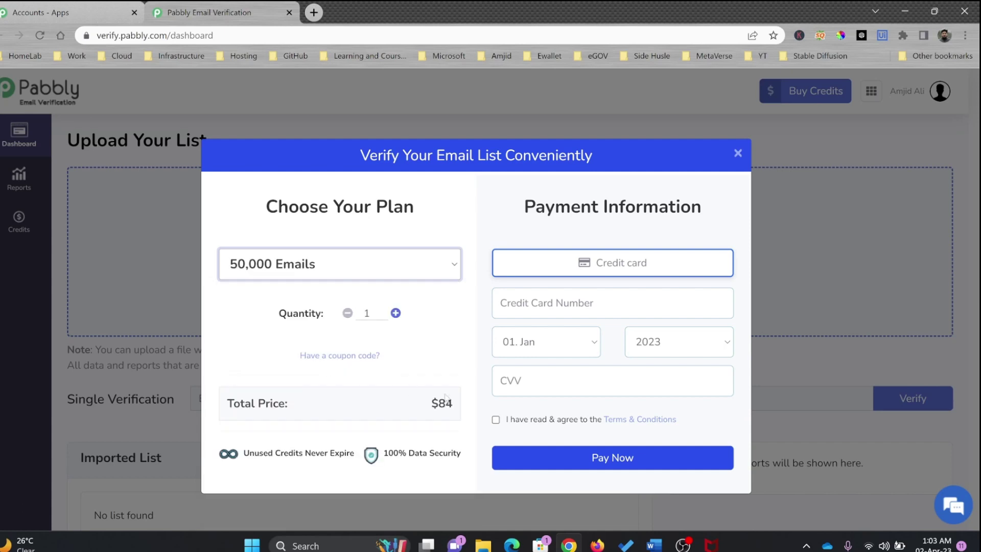
left_click_drag(433, 409, 454, 408)
left_click(454, 407)
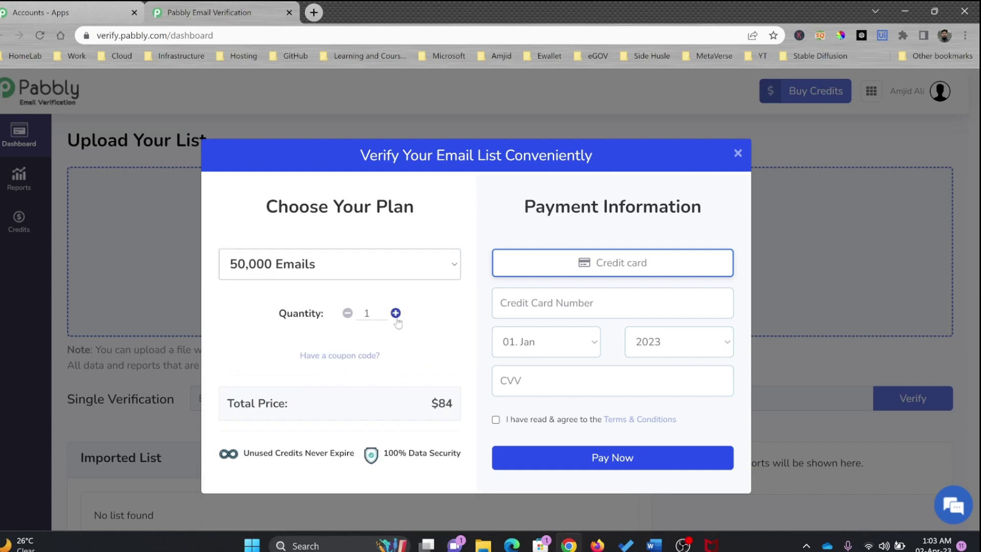
left_click(738, 154)
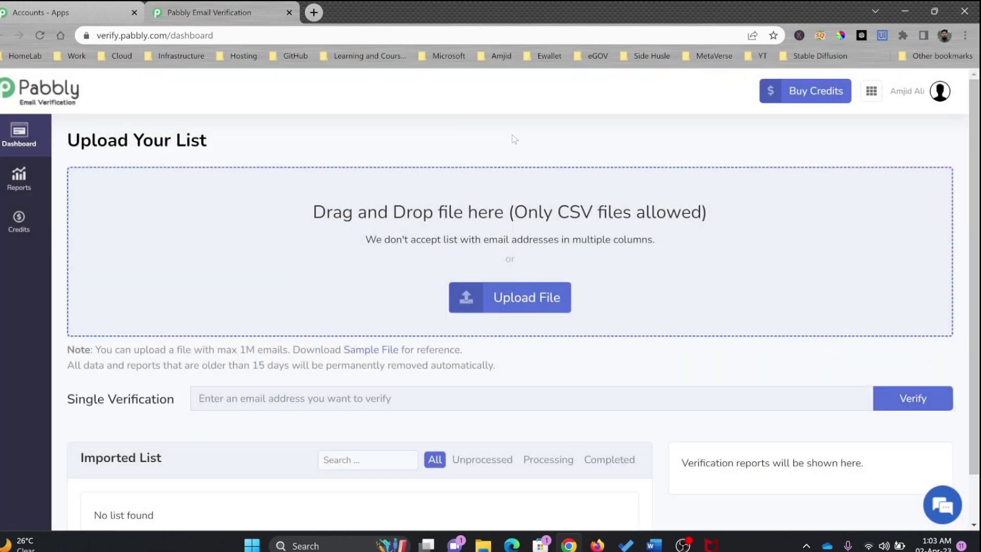
left_click(289, 13)
left_click(614, 193)
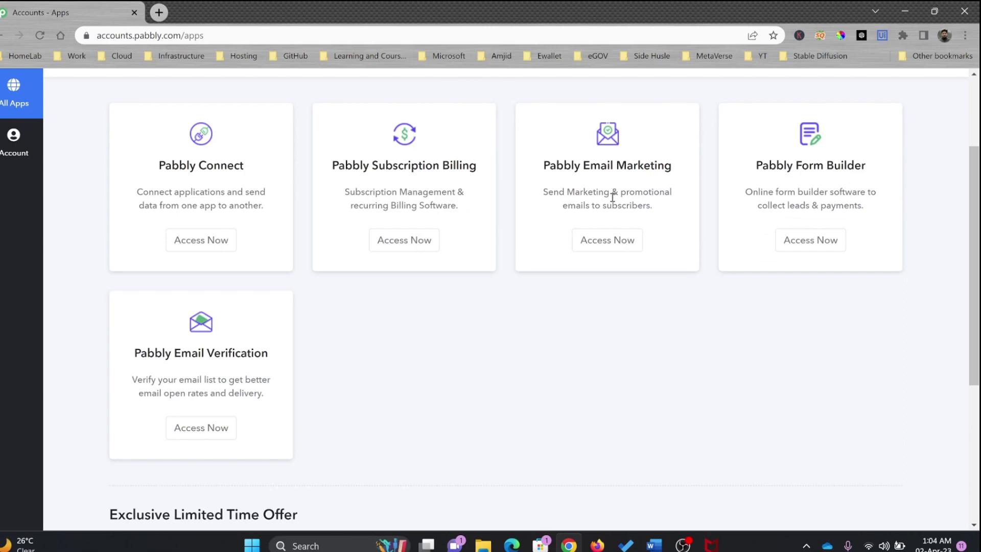
Open Pabbly Email Marketing from the apps overview and review its subscriber-based upgrade plans and their included features
left_click(607, 239)
type("S")
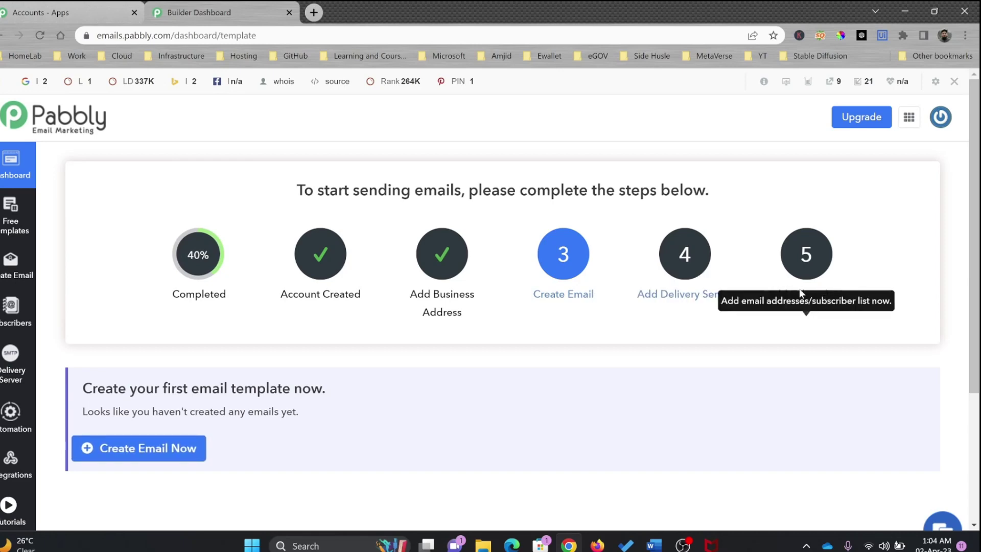
left_click(862, 117)
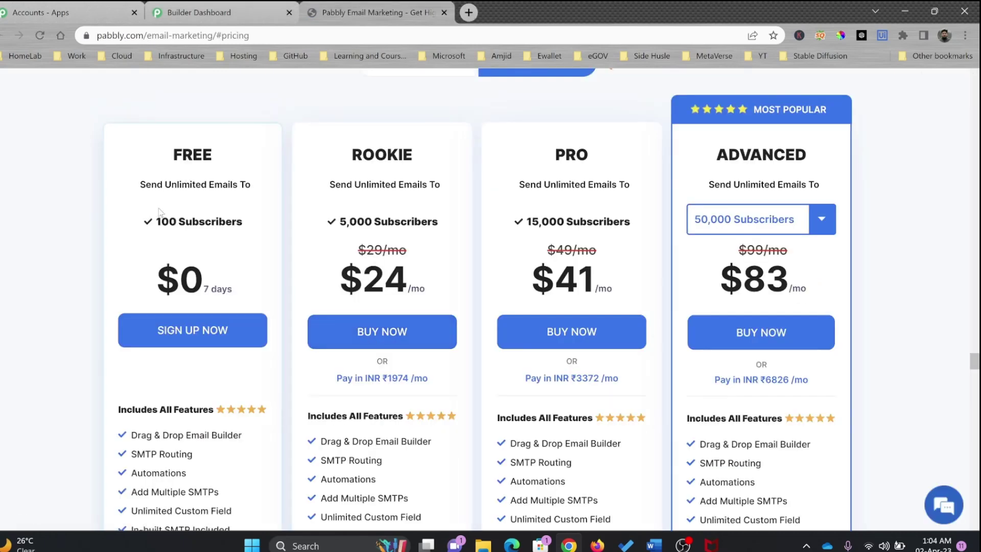
scroll(160, 207, "down", 1)
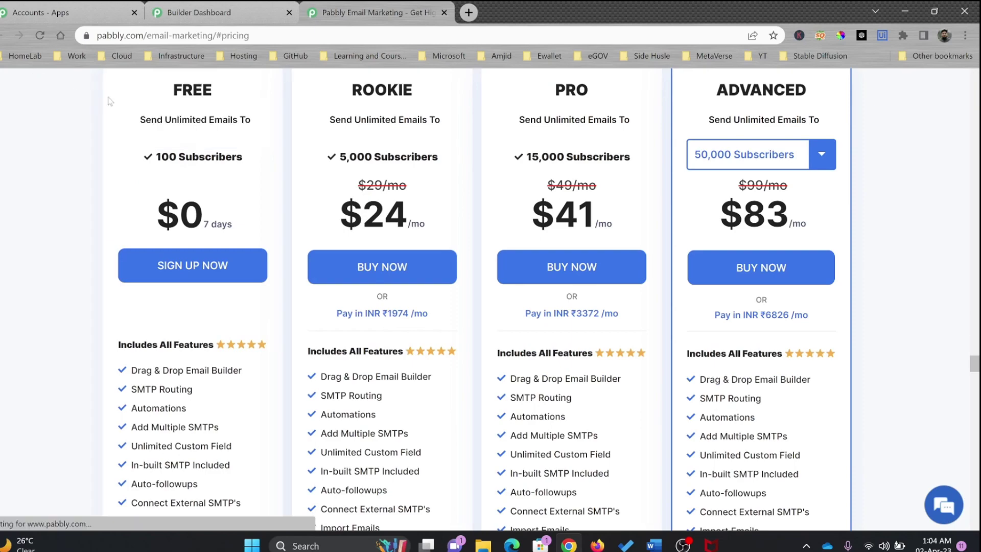
mouse_move(179, 162)
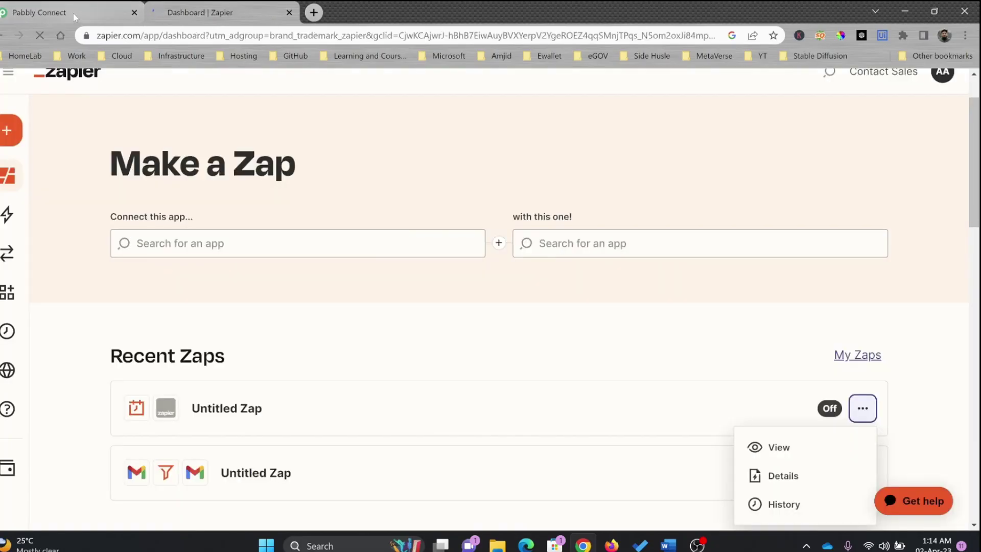
Create a Pabbly Connect workflow named "schedule example" and choose Schedule by Pabbly as its trigger app
left_click(73, 13)
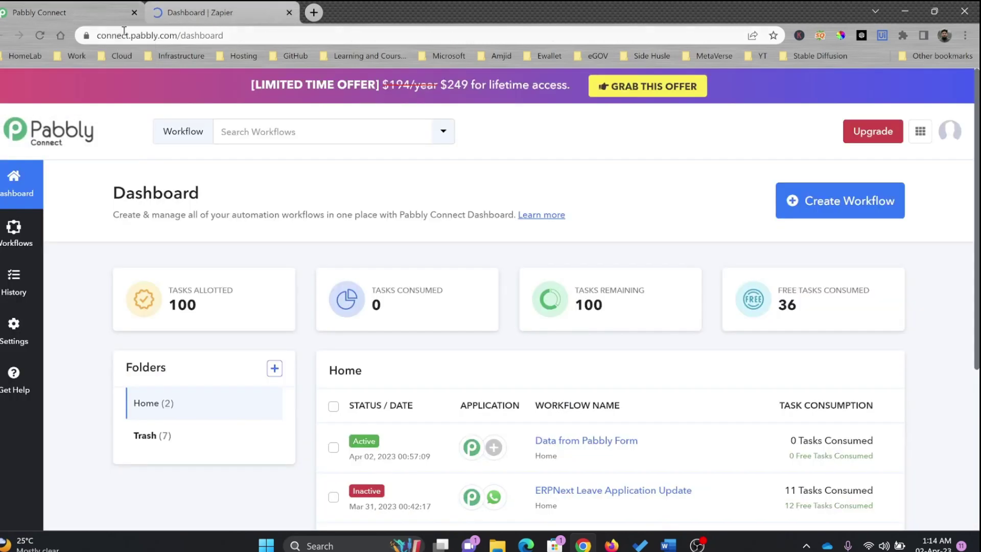
left_click(191, 13)
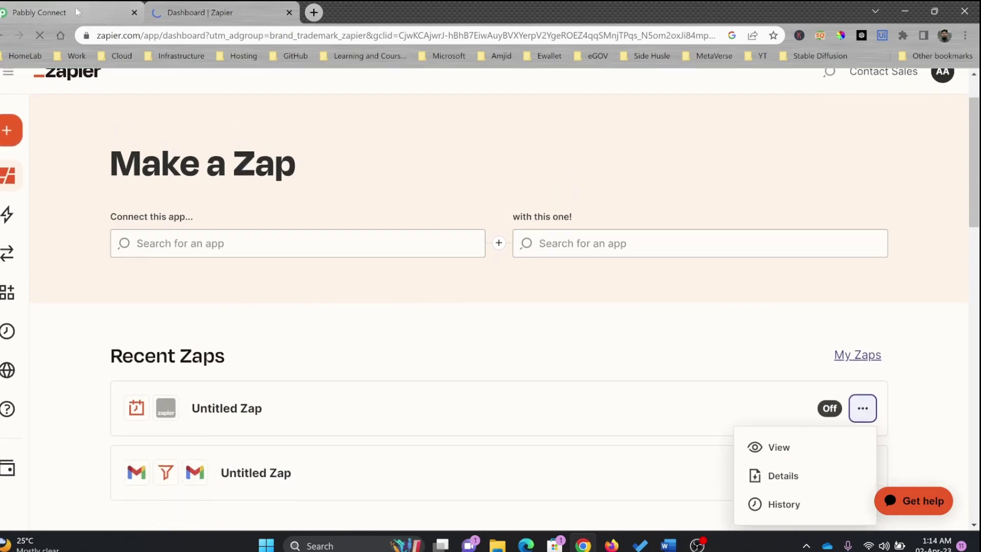
left_click(75, 7)
left_click(811, 201)
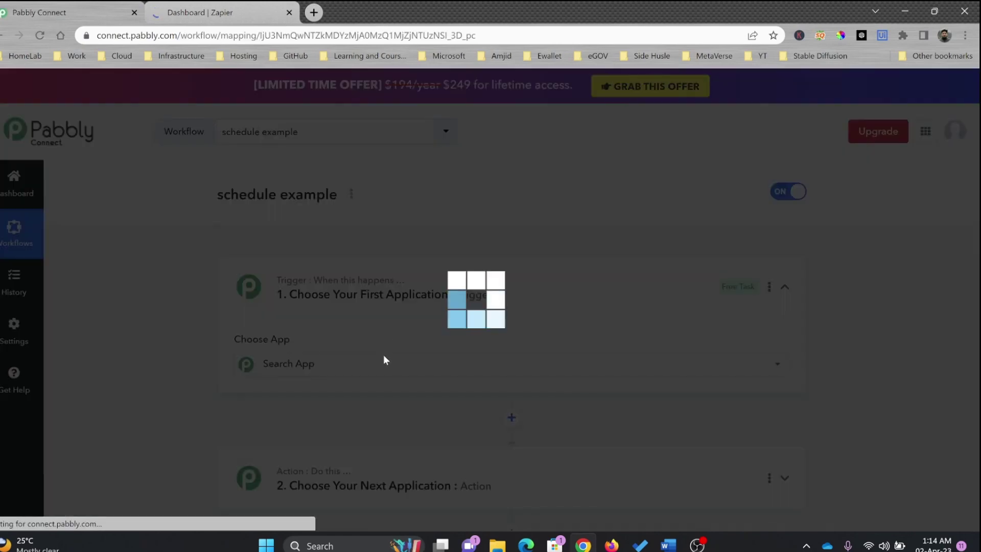
left_click(385, 361)
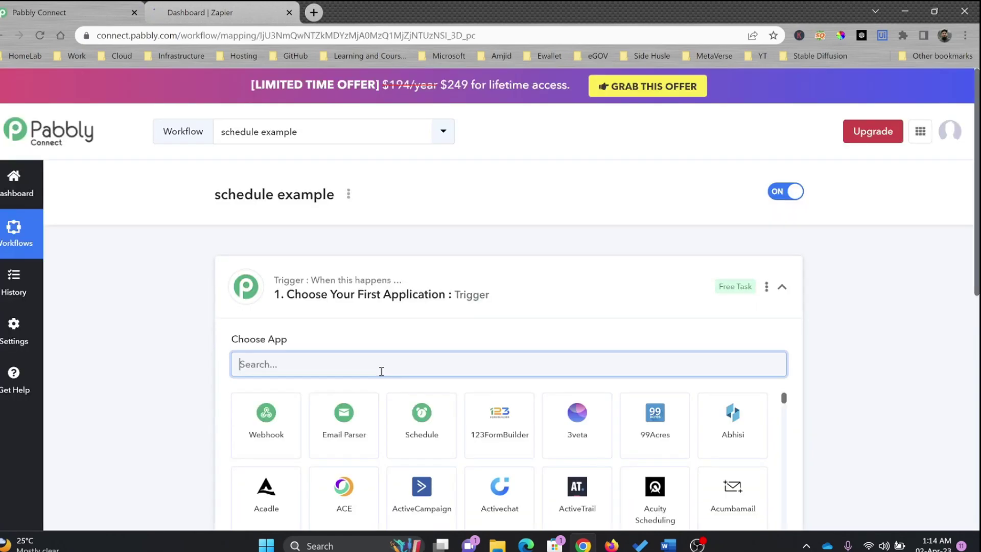
type("schedu")
left_click(282, 419)
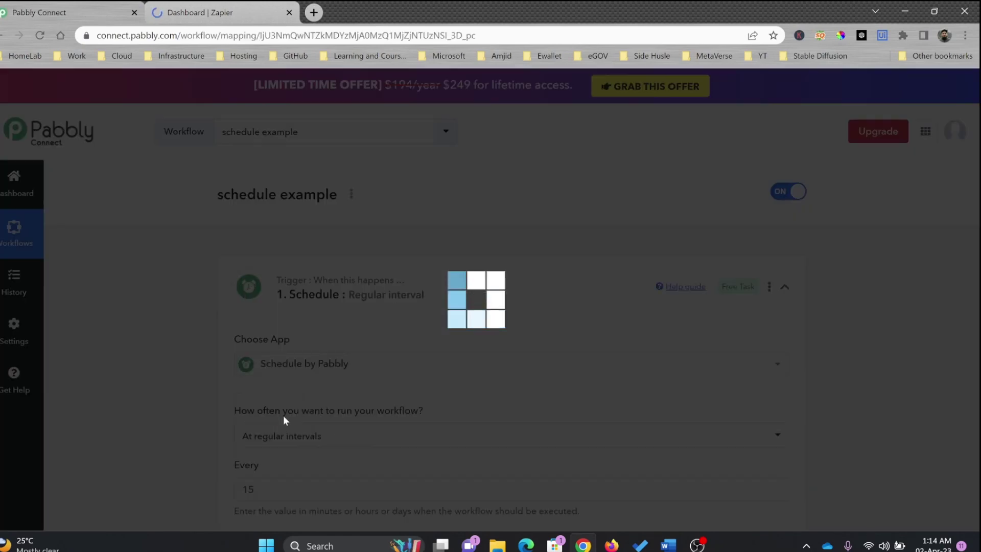
Set the schedule trigger to run on days of the week, selecting Monday, Tuesday, Wednesday and Thursday
left_click(411, 306)
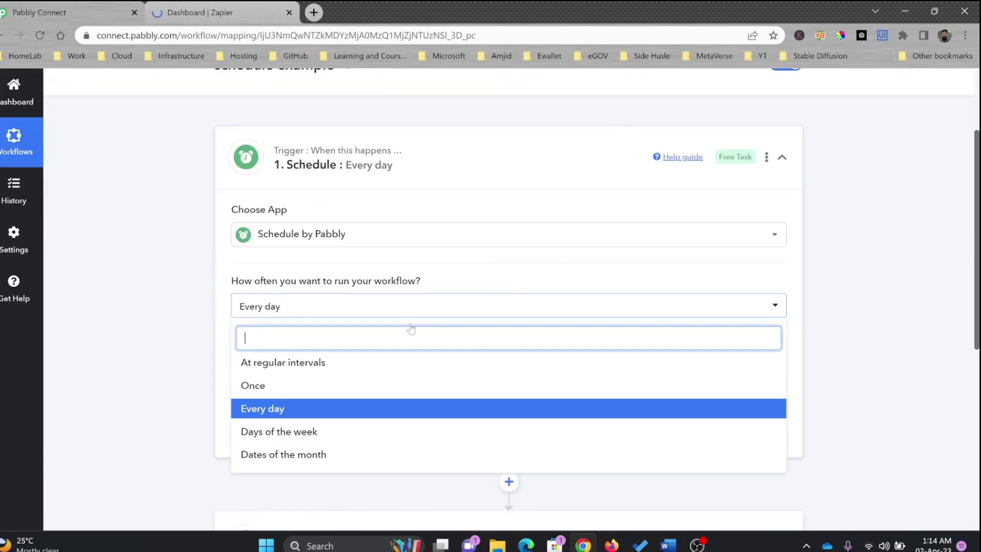
left_click(307, 432)
left_click(346, 364)
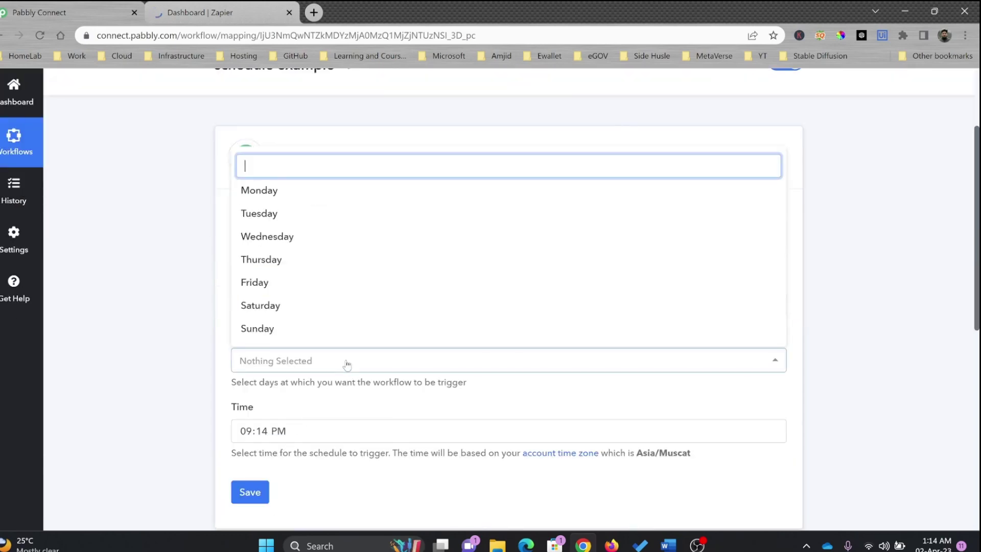
left_click(313, 194)
left_click(316, 213)
left_click(312, 238)
left_click(300, 261)
left_click(379, 356)
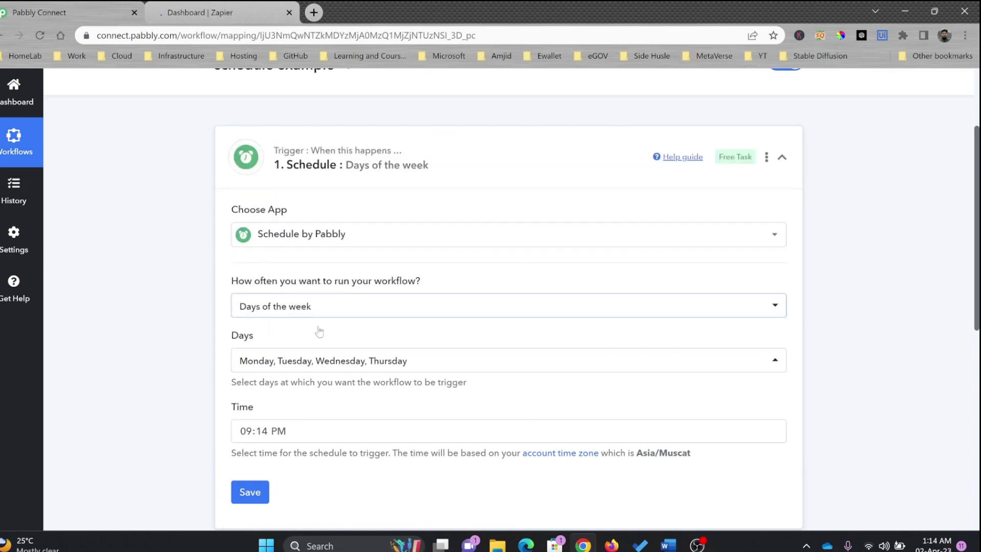
Examine the schedule trigger's time setting and its selected days
scroll(429, 407, "down", 1)
left_click(285, 365)
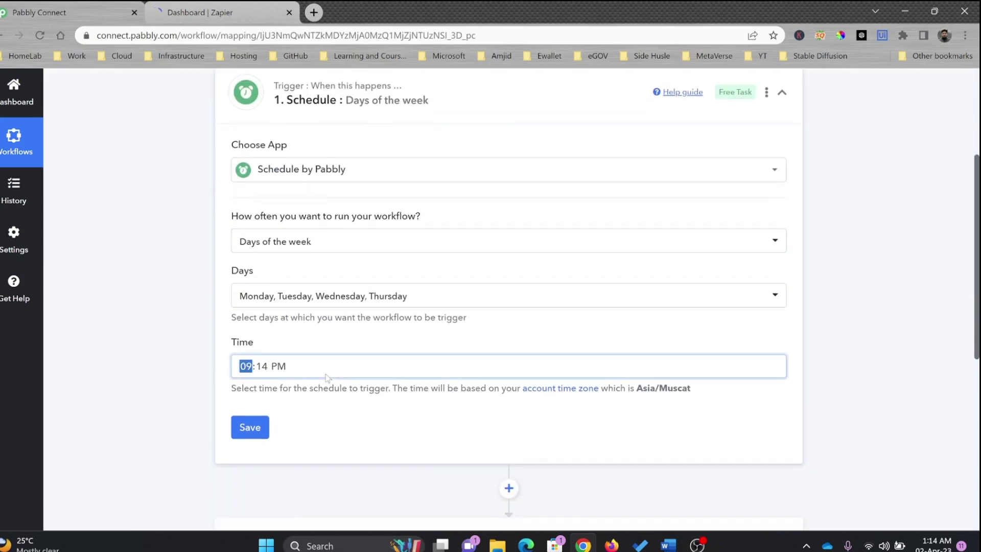
left_click(271, 370)
left_click(387, 366)
left_click(386, 366)
left_click(491, 279)
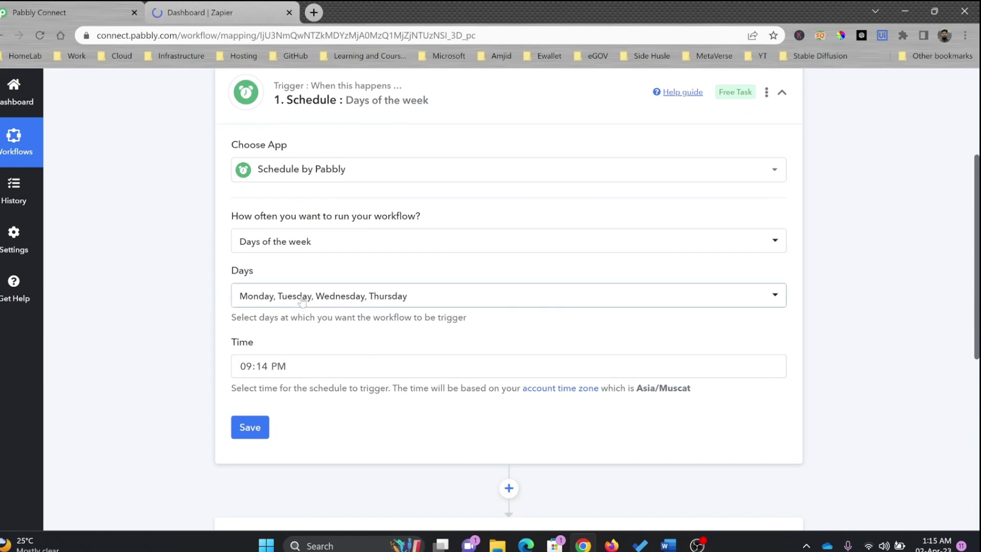
scroll(303, 302, "up", 2)
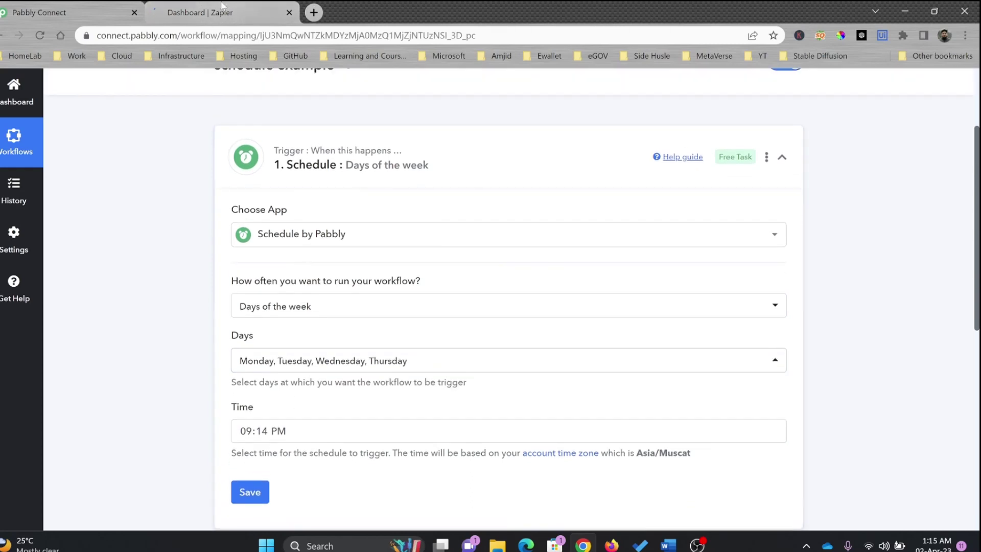
Switch to Zapier and create a new Zap with Schedule by Zapier as the trigger app
left_click(196, 12)
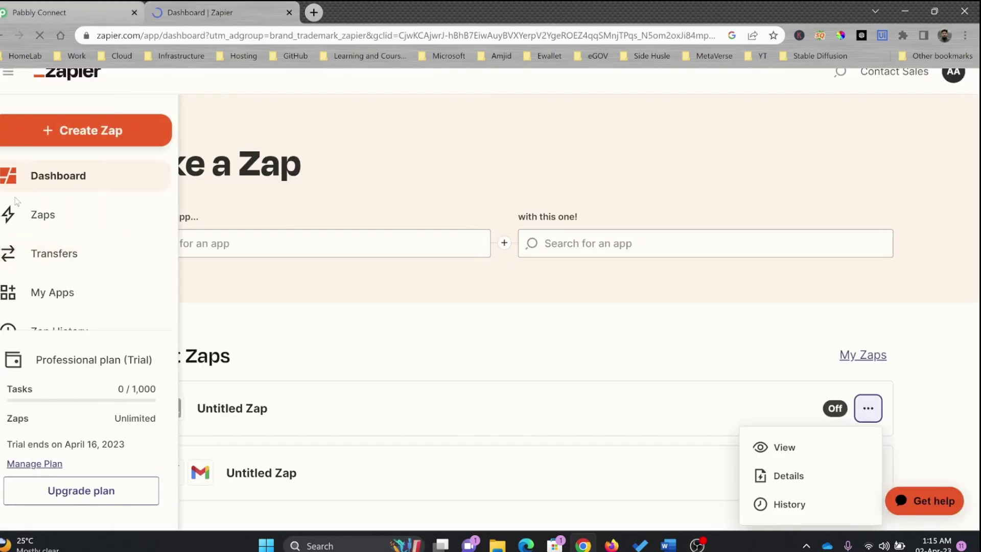
left_click(35, 223)
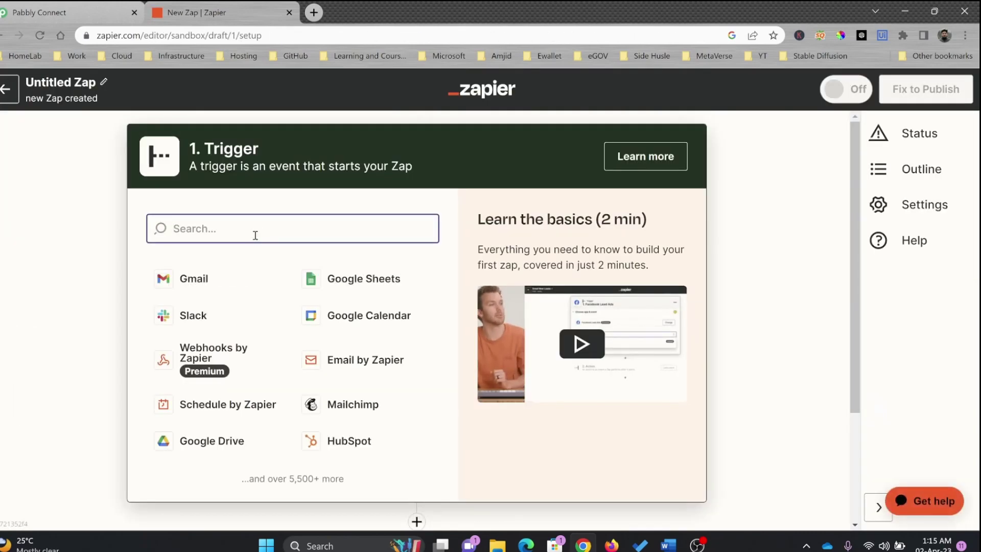
type("schedule")
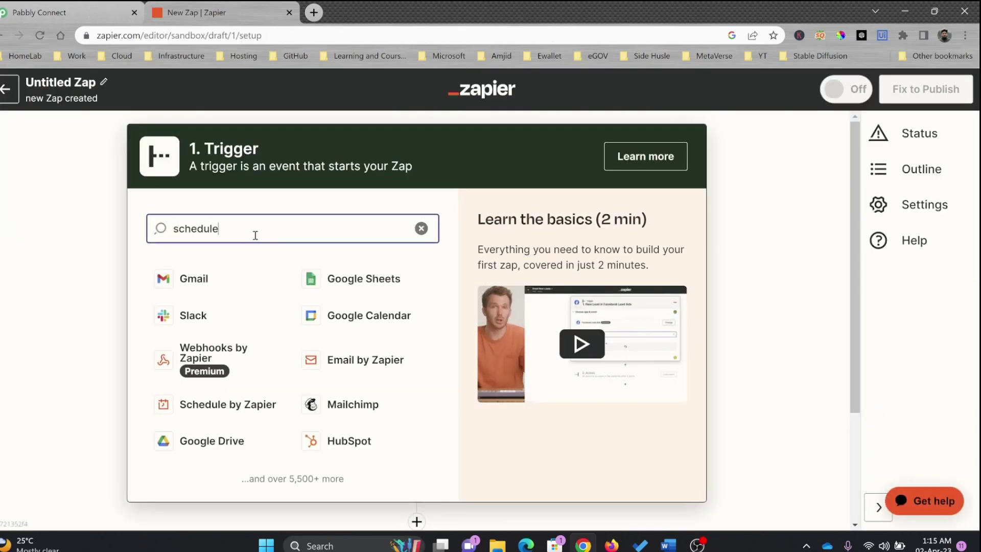
left_click(258, 278)
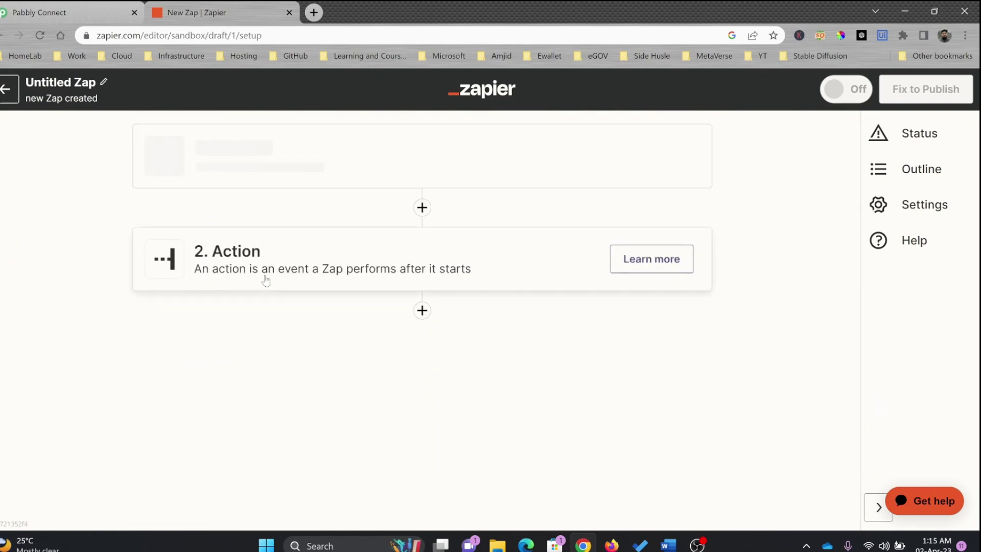
Choose Every Day as the Zap's trigger event and continue to the trigger's weekend option
left_click(289, 323)
scroll(287, 322, "down", 2)
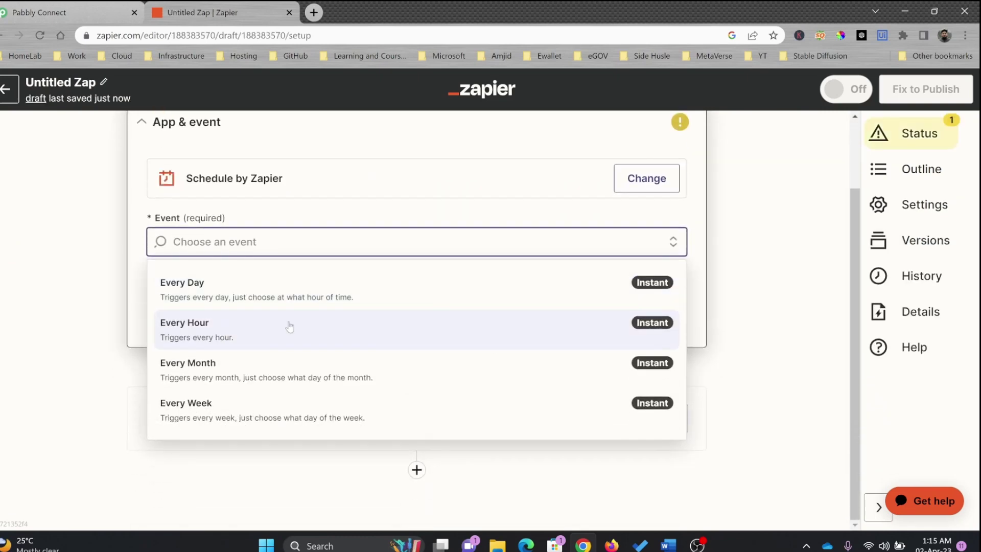
left_click(219, 287)
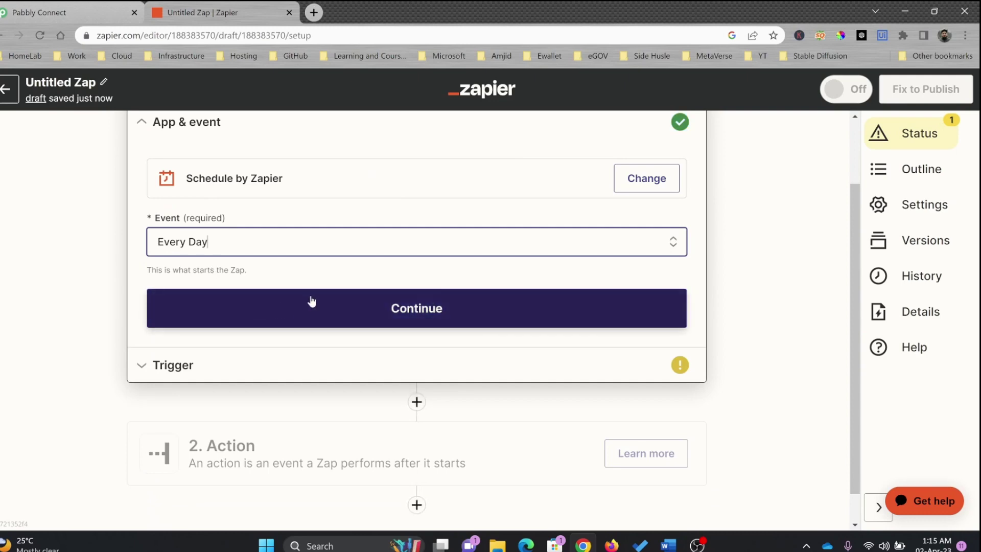
left_click(375, 328)
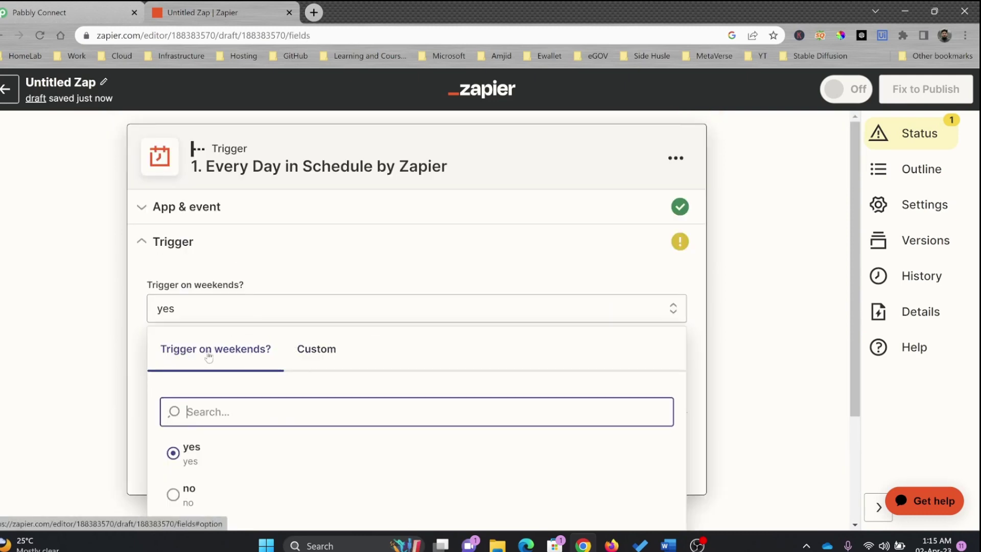
Enter the custom value "Tuesday, Thursday" for the trigger-on-weekends option of the Zap's daily schedule
left_click(304, 360)
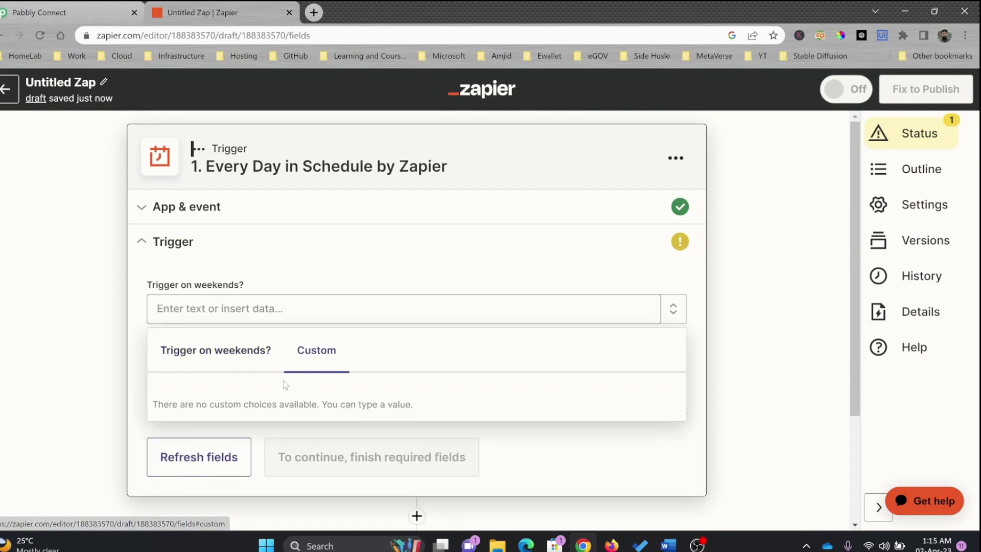
left_click(227, 306)
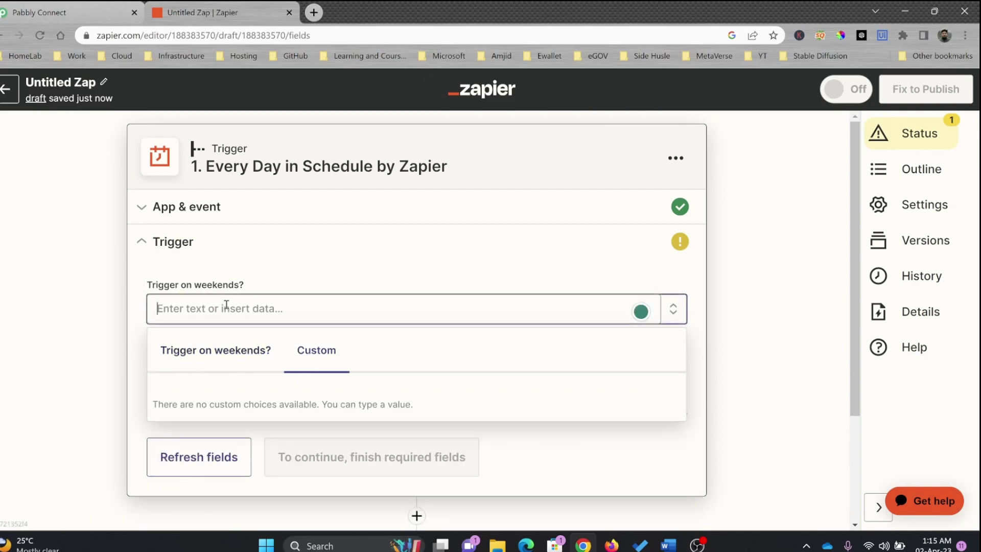
type("tu")
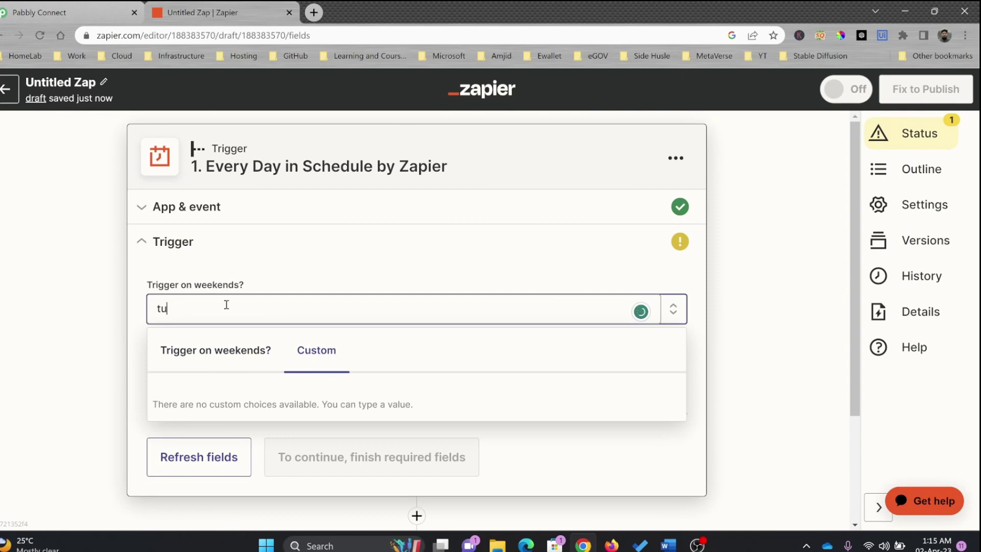
key("BackSpace")
key("BackSpace")
type("Tuesday, Thursday")
key("Return")
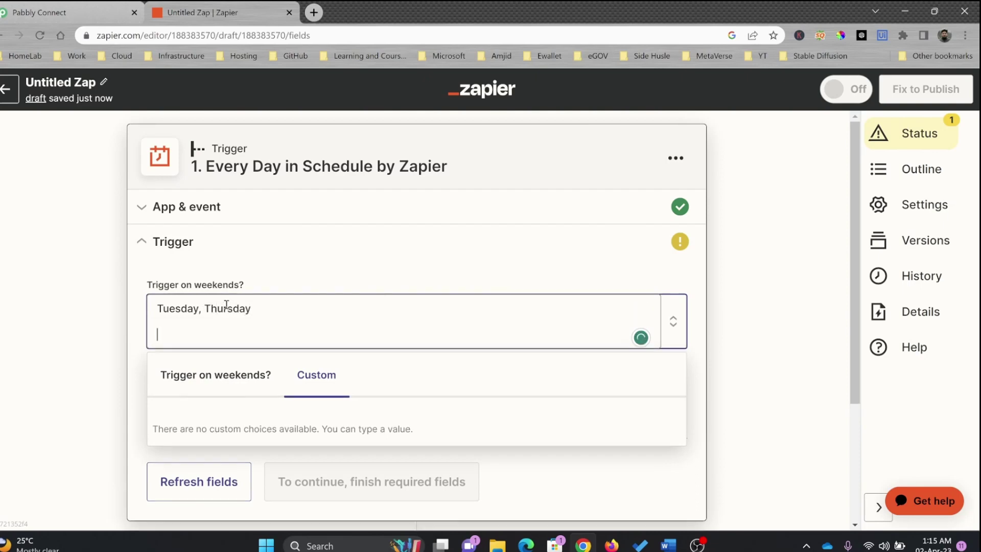
key("BackSpace")
left_click(295, 251)
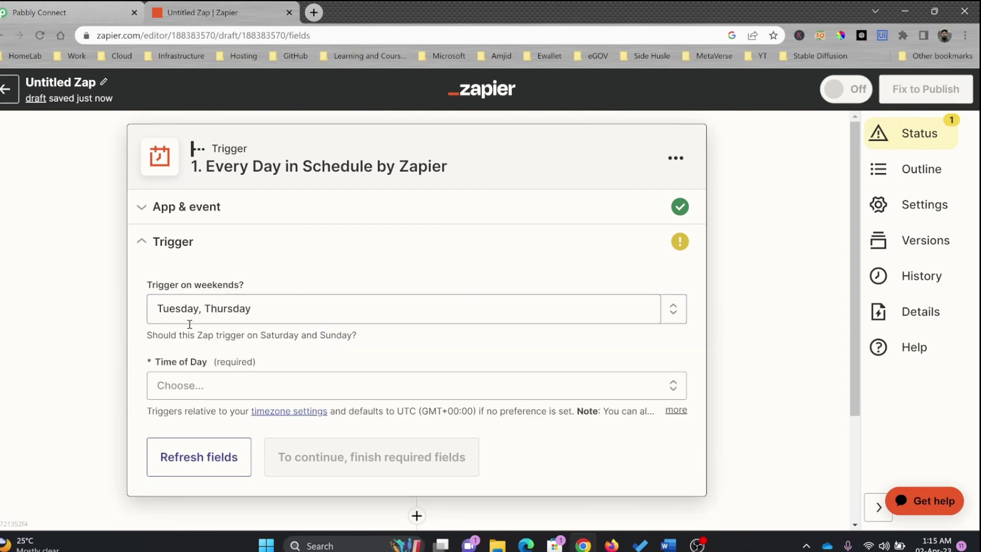
Change the custom trigger-on-weekends value to the invalid text "Tuesday, Thurfff" to test the field's validation
left_click(300, 311)
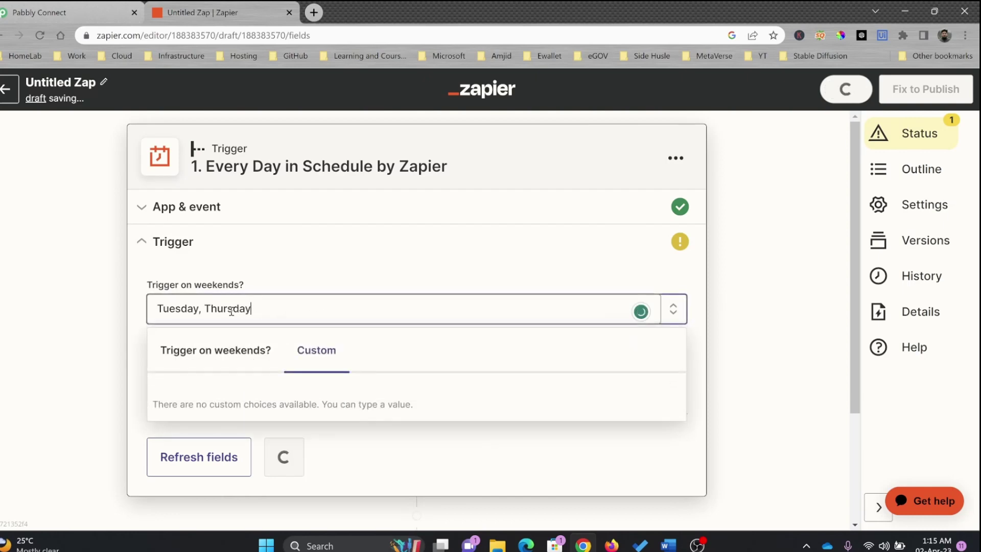
left_click_drag(300, 311, 228, 310)
type("fff")
left_click(295, 274)
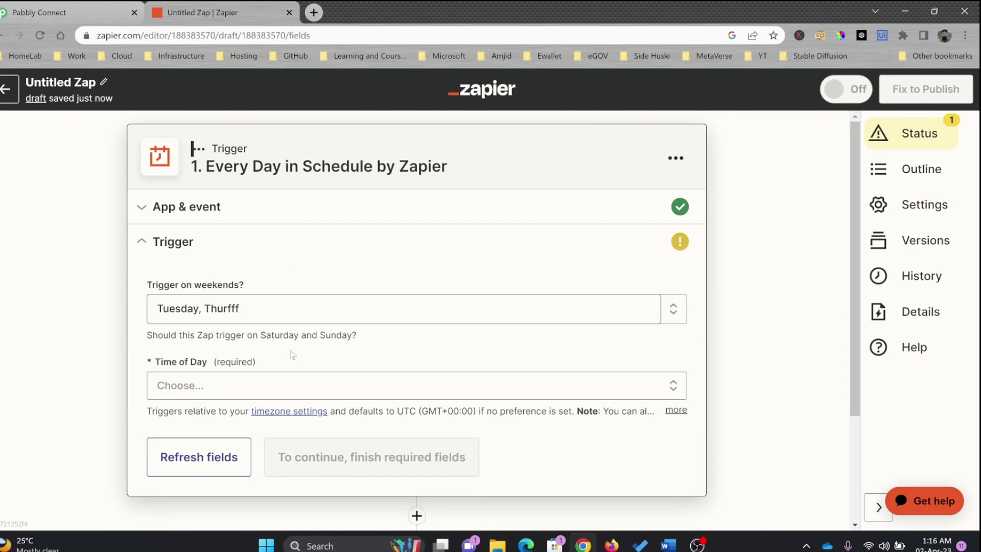
Set the trigger's time of day to the custom value 8:15 PM, continue to the test stage and reopen the trigger settings
left_click(258, 386)
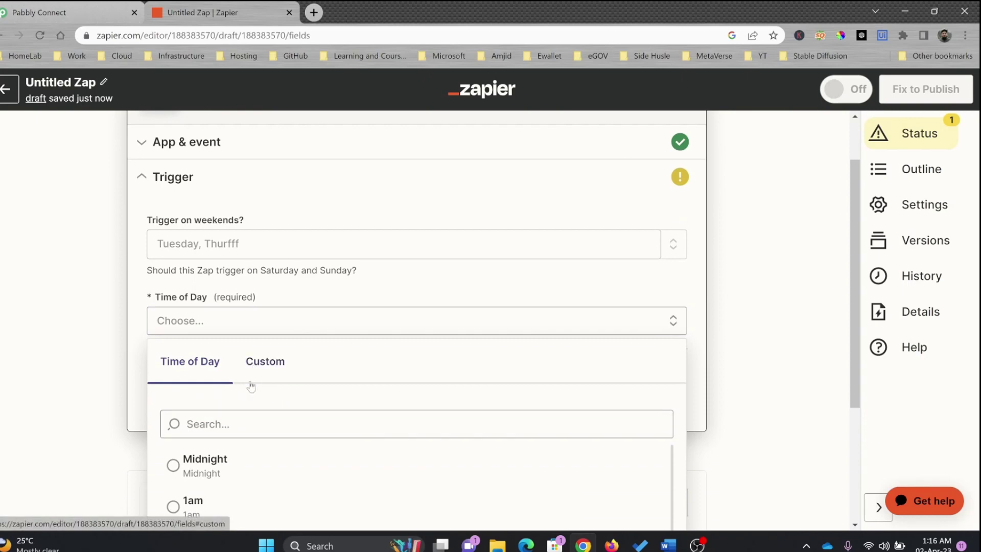
left_click(261, 378)
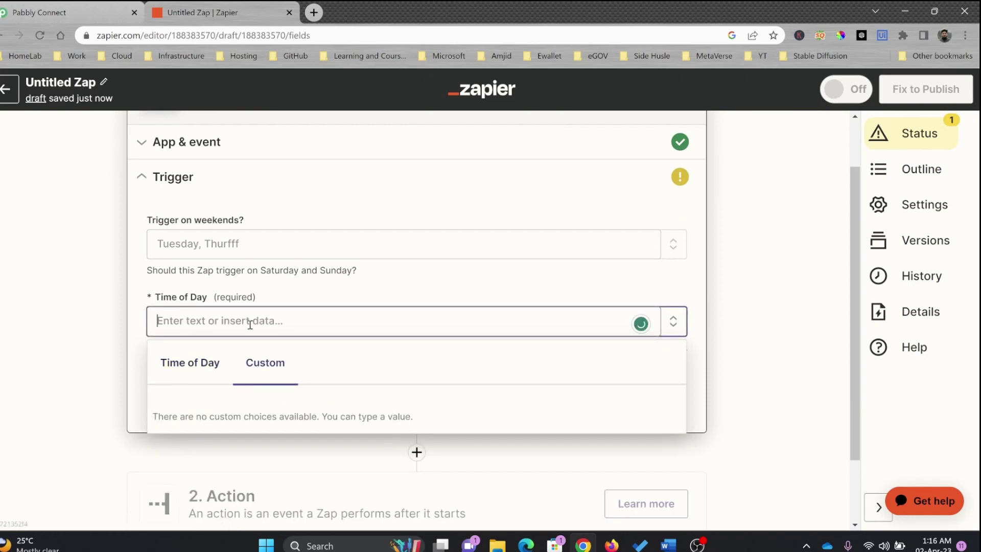
type("8:15")
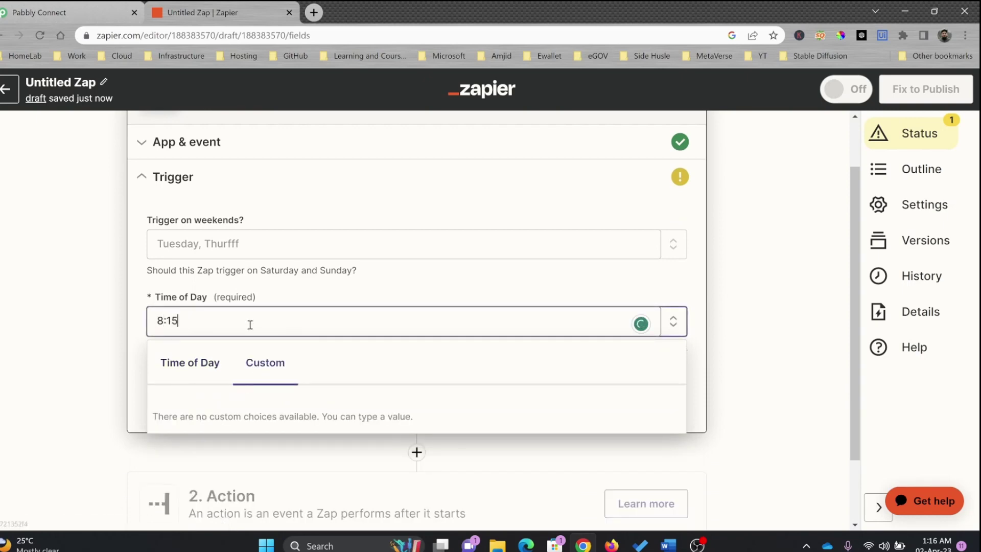
type(" PM")
key("Return")
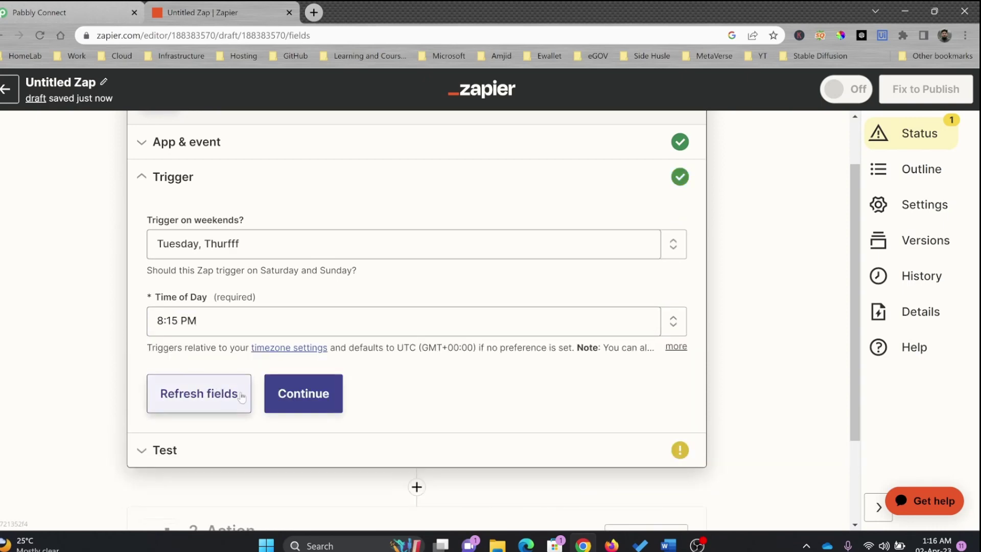
left_click(269, 396)
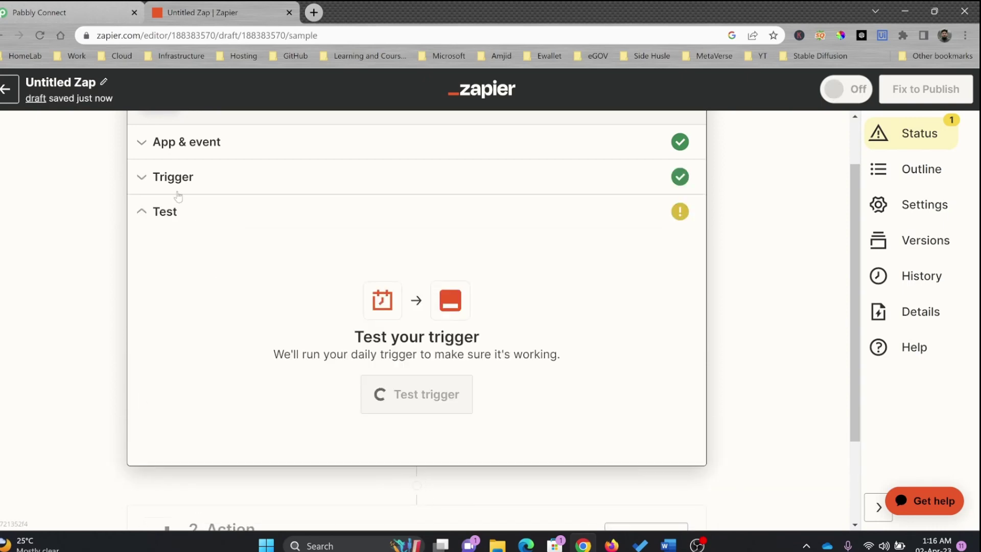
left_click(152, 179)
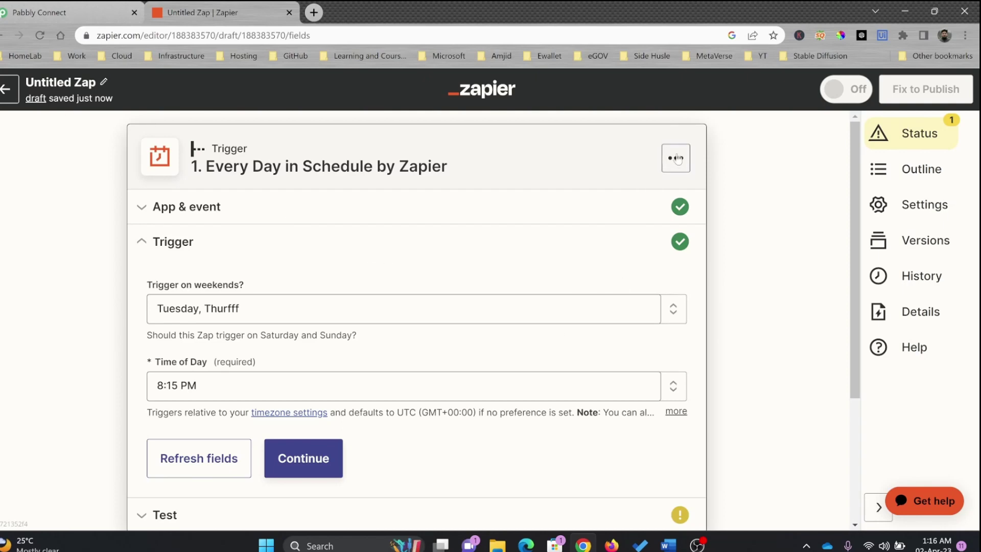
Continue to the test stage of the Zap's daily schedule trigger, run the trigger test and review its sample data
left_click(304, 458)
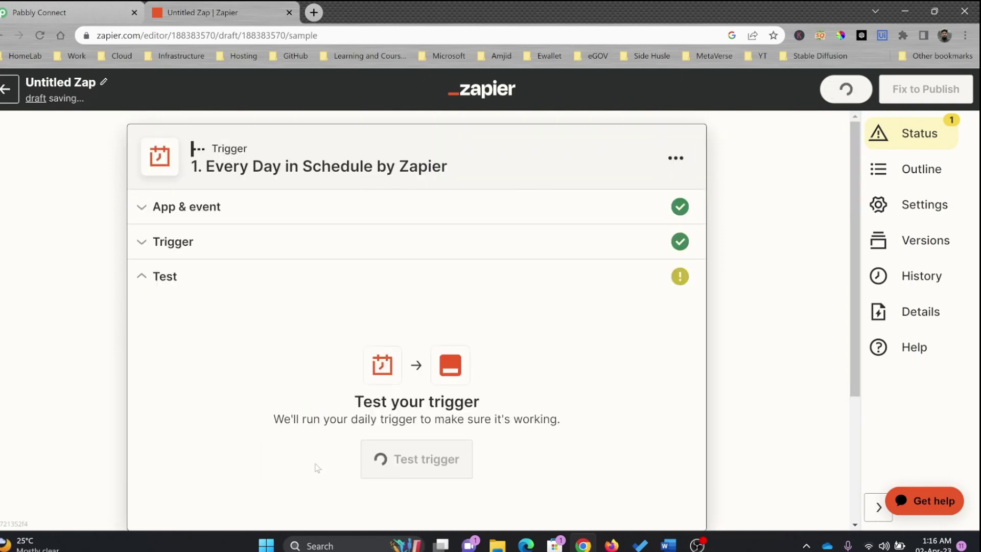
left_click(424, 281)
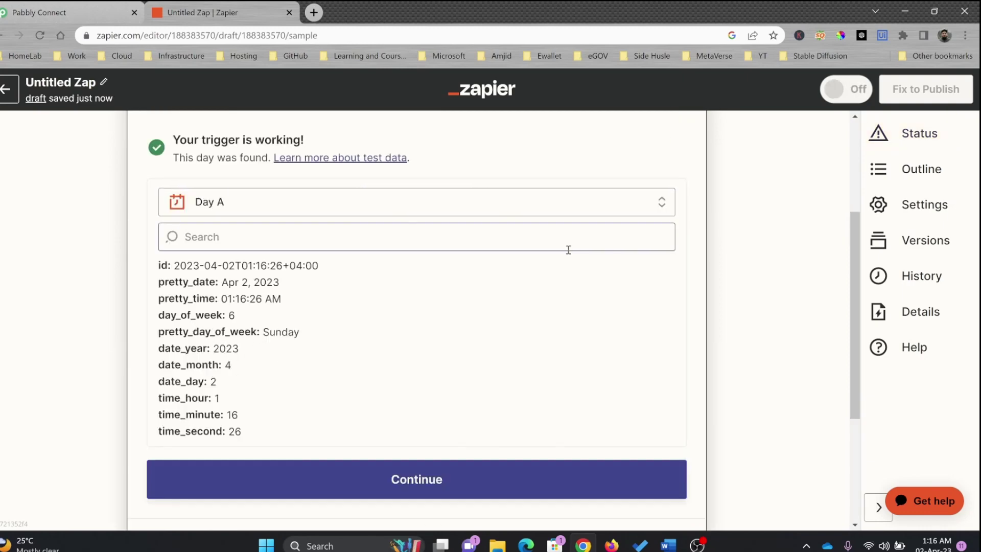
scroll(570, 250, "up", 3)
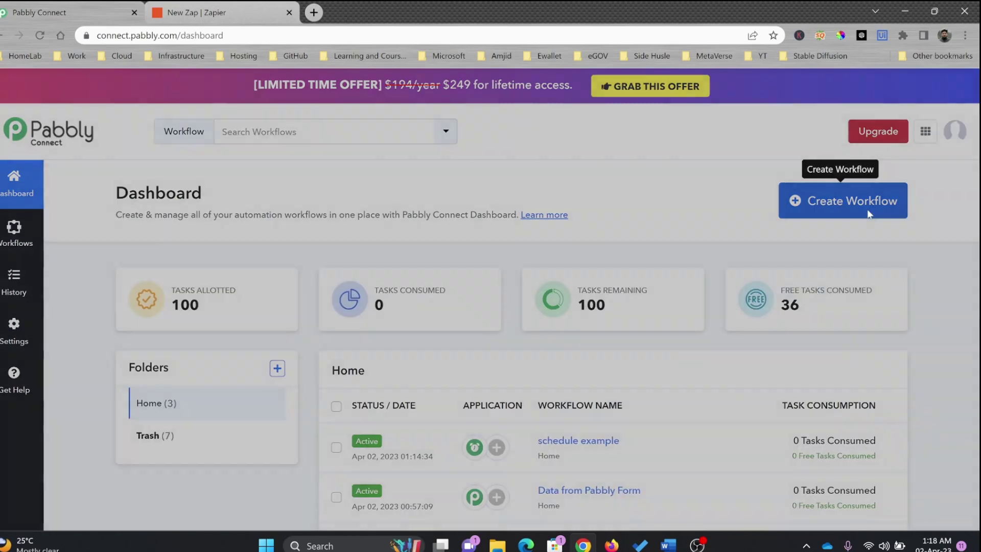
Create a Pabbly Connect workflow named "Webhook Example"
left_click(844, 201)
left_click(500, 298)
type("Webhook")
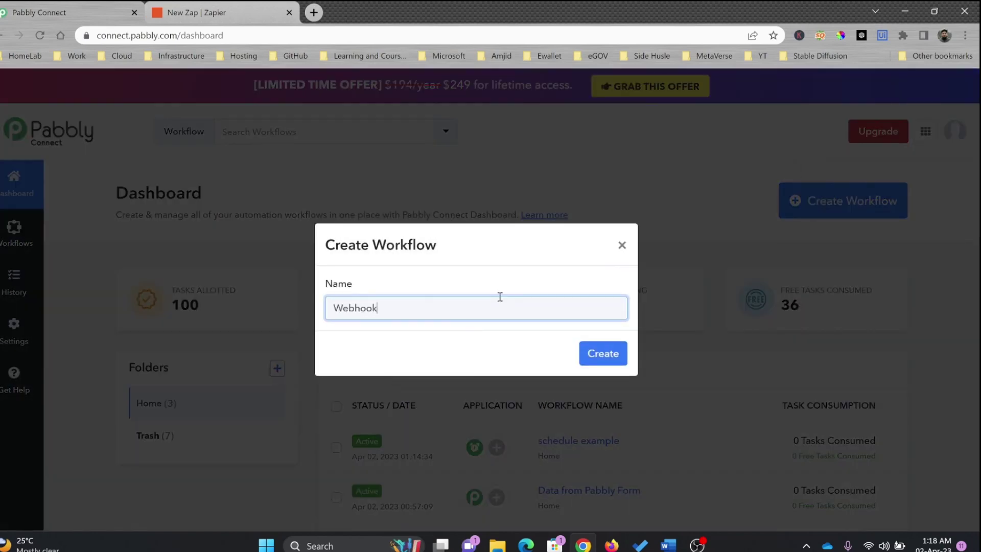
key("Return")
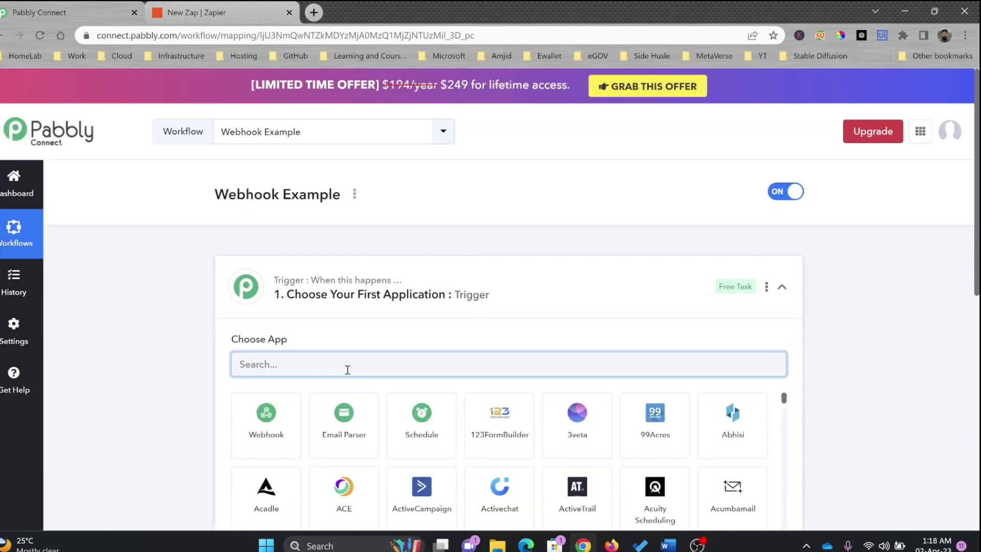
Choose Webhook by Pabbly as the workflow's trigger application
type("webhoo")
left_click(264, 415)
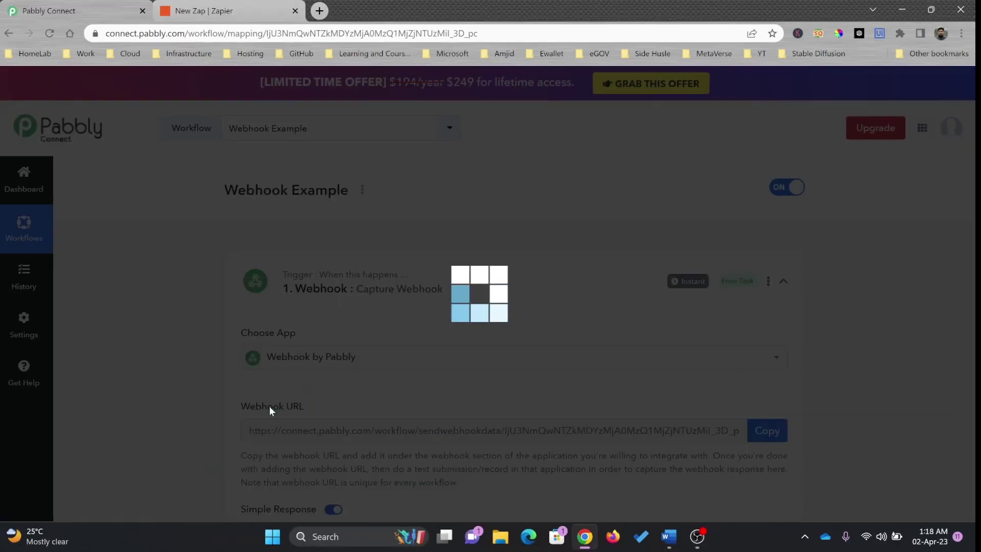
scroll(690, 425, "down", 2)
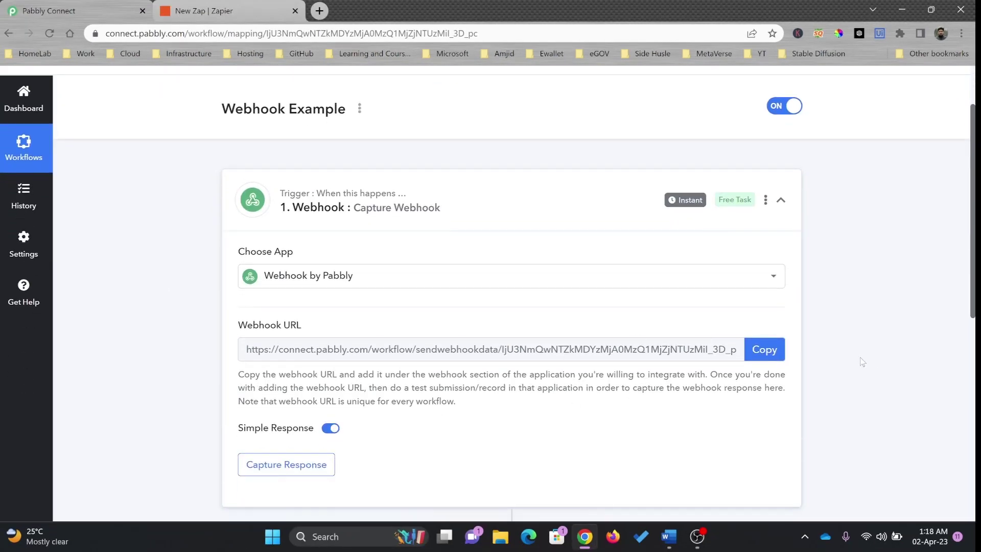
Send a test request to the workflow's webhook URL with a first name as its name parameter, and check the captured response
left_click(765, 349)
left_click(320, 10)
key("ctrl+v")
type("?")
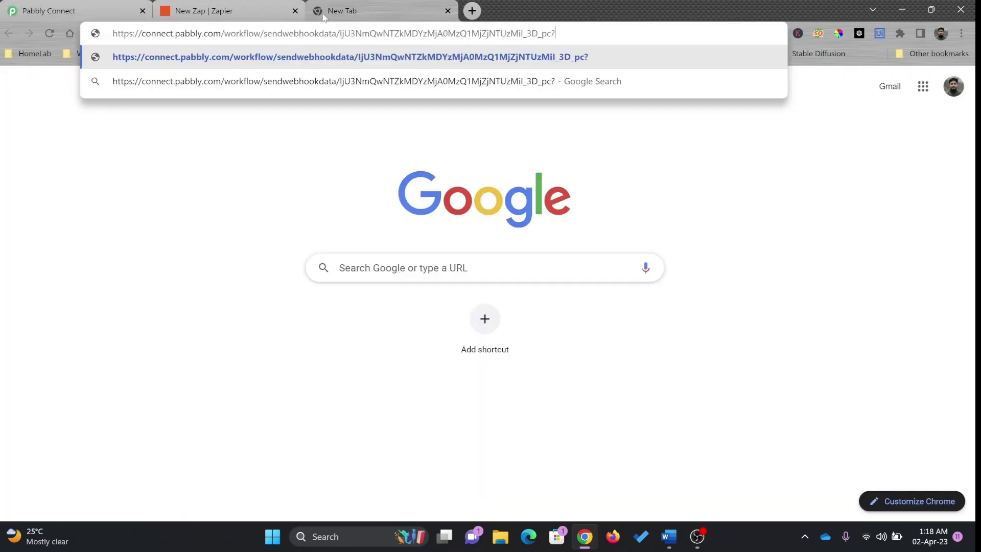
type("name=amji")
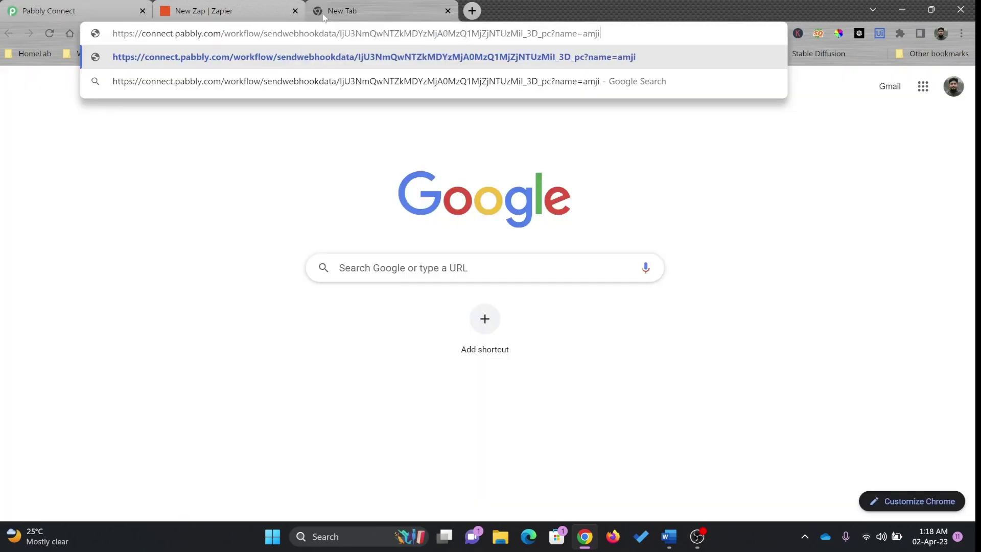
type("d")
key("Return")
left_click(114, 14)
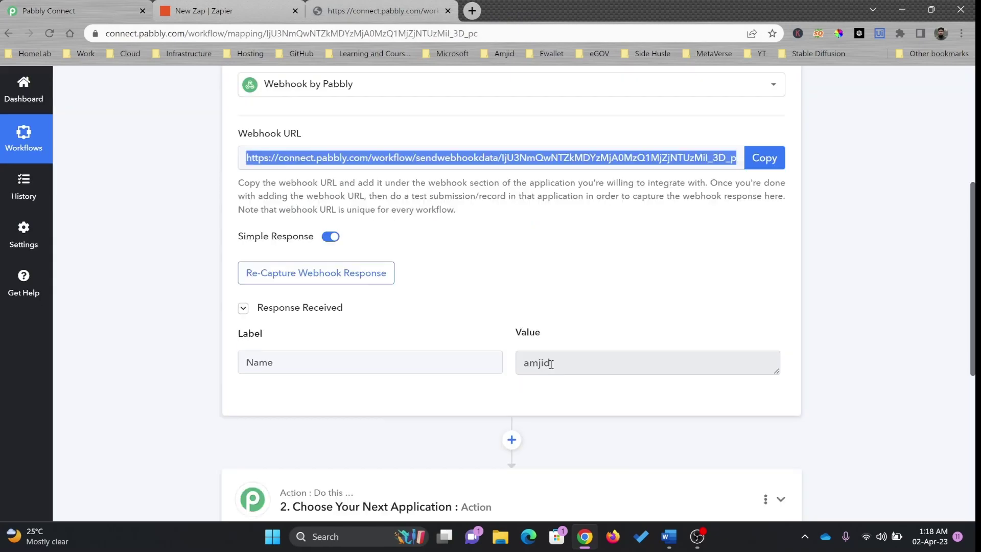
In the new Zap, choose Webhooks by Zapier as the trigger with the Catch Hook event and continue to its settings
left_click(262, 6)
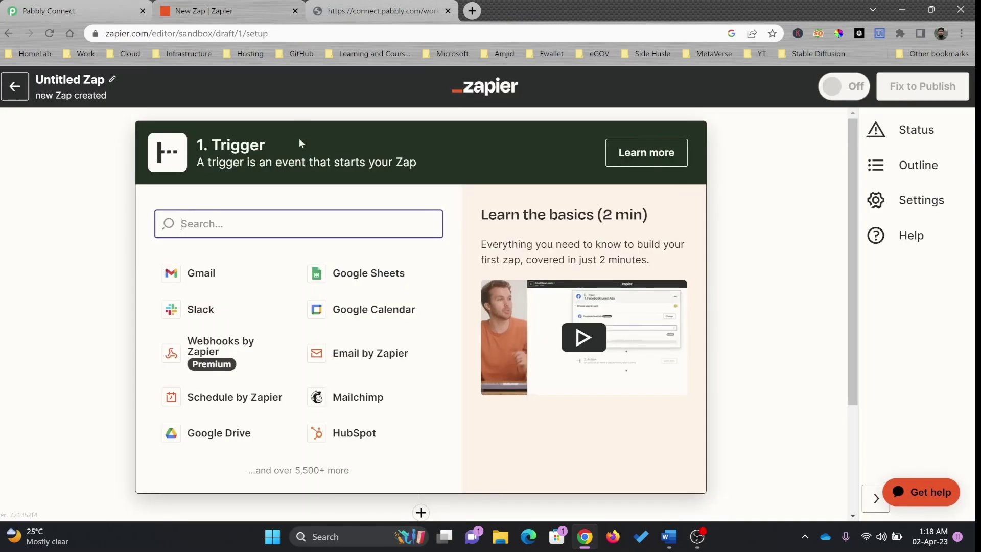
type("webhoo")
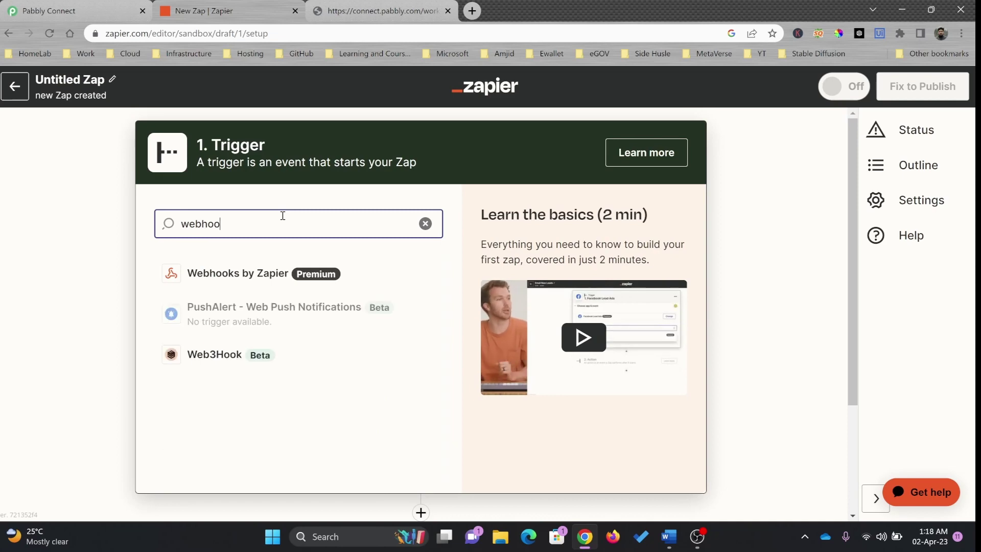
left_click(256, 273)
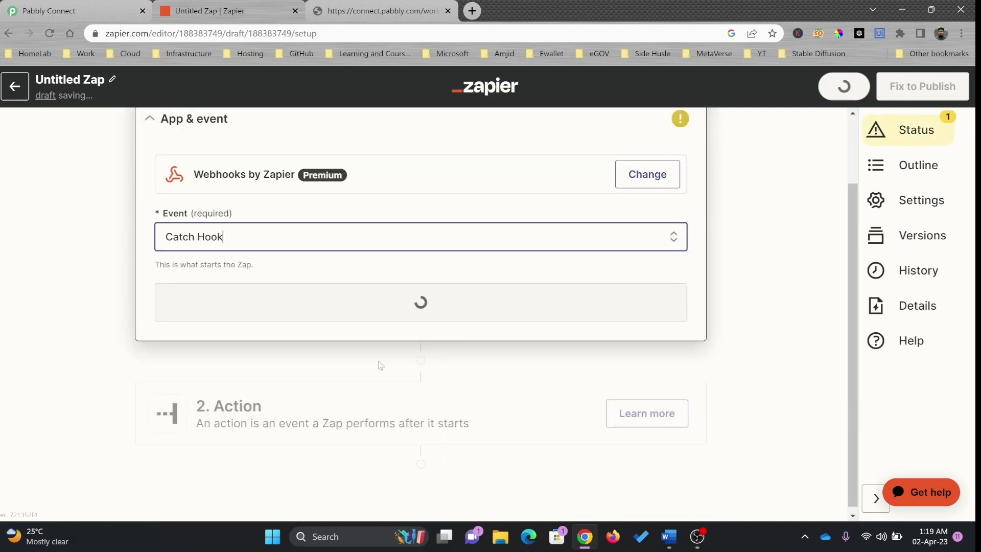
left_click(388, 311)
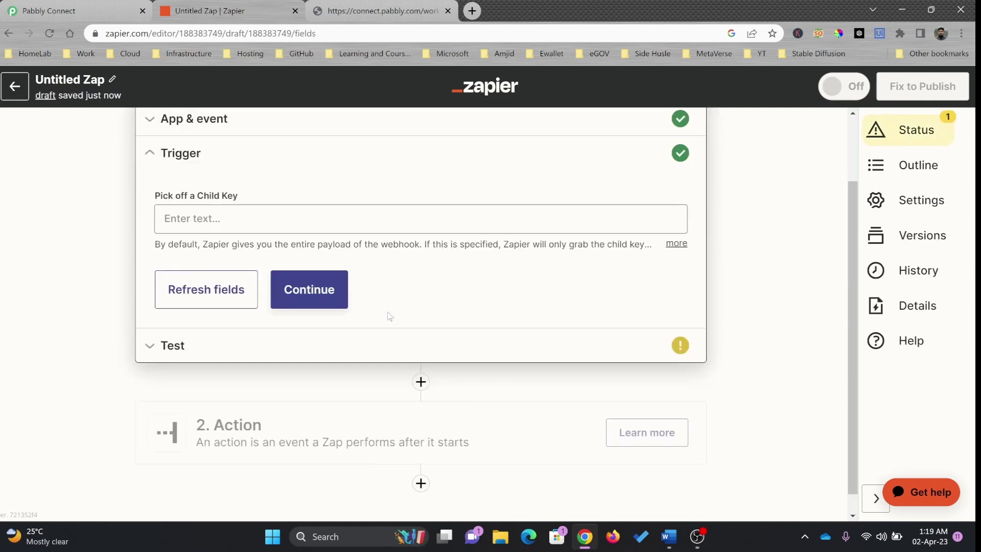
Send a test request without parameters to the Zap's webhook URL and review the request caught by the trigger
left_click(437, 12)
left_click(351, 36)
key("ctrl+v")
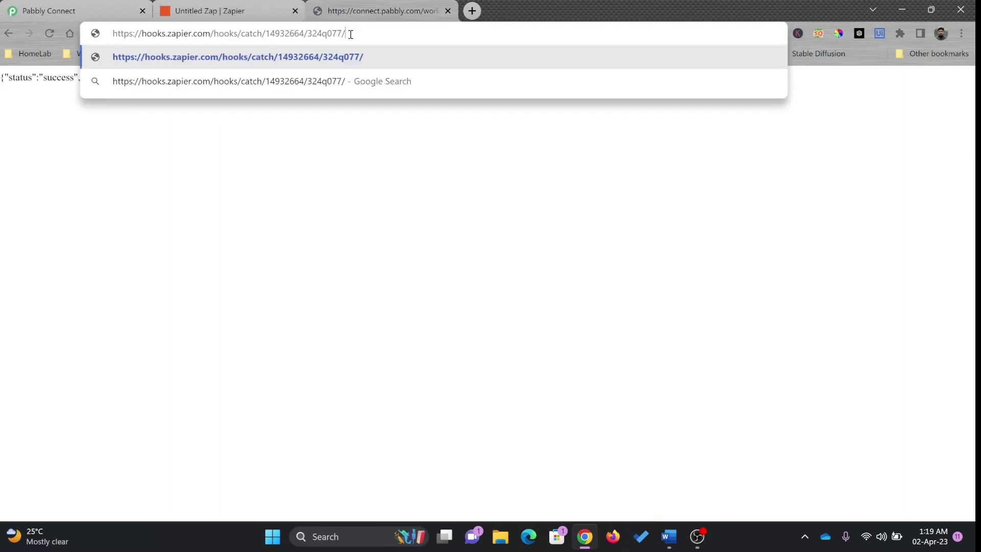
key("Return")
left_click(240, 10)
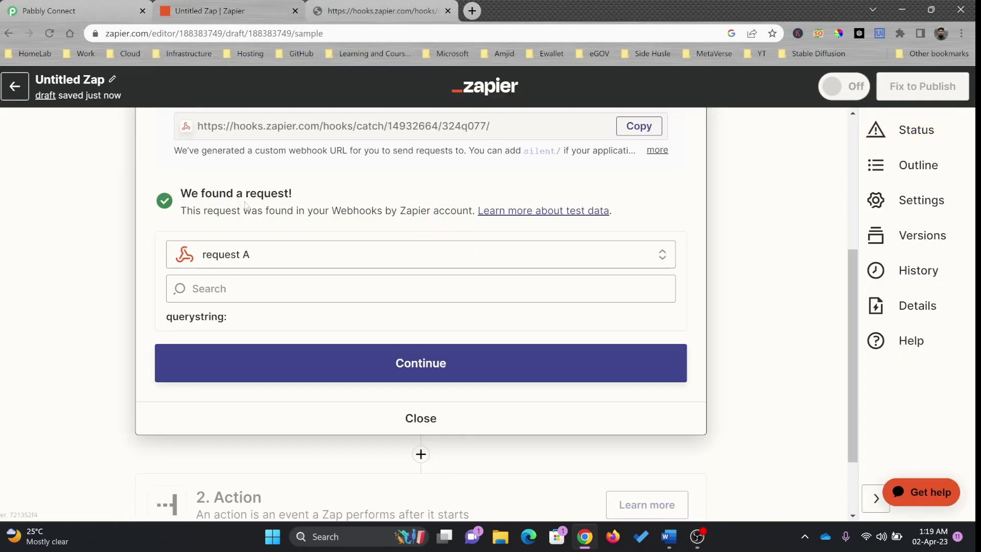
scroll(183, 276, "up", 5)
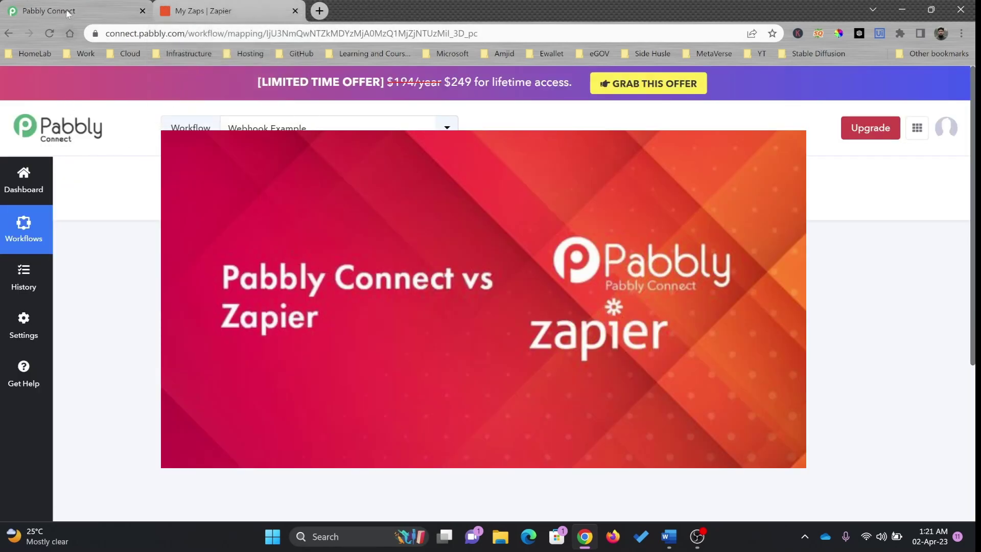
left_click(187, 14)
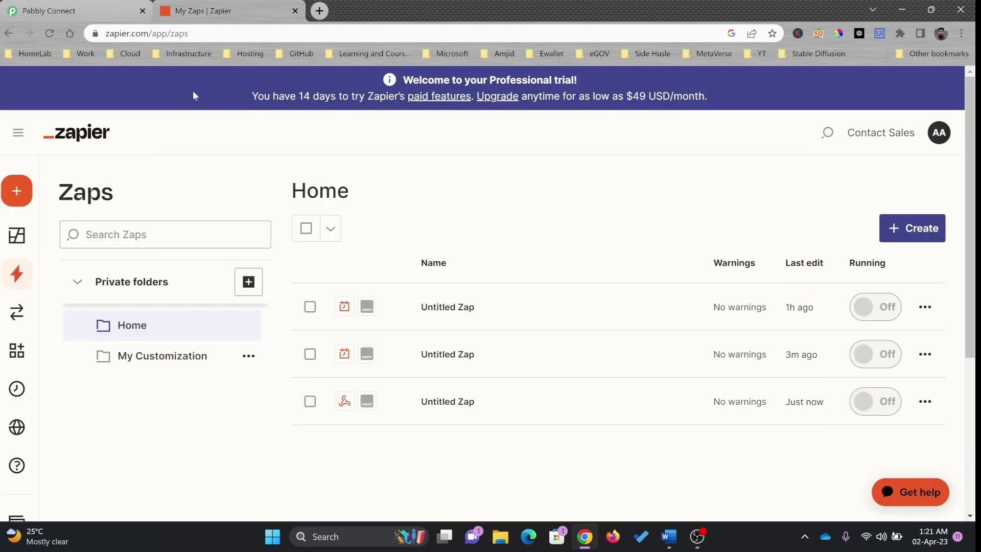
left_click(77, 11)
left_click(206, 15)
left_click(81, 16)
left_click(192, 15)
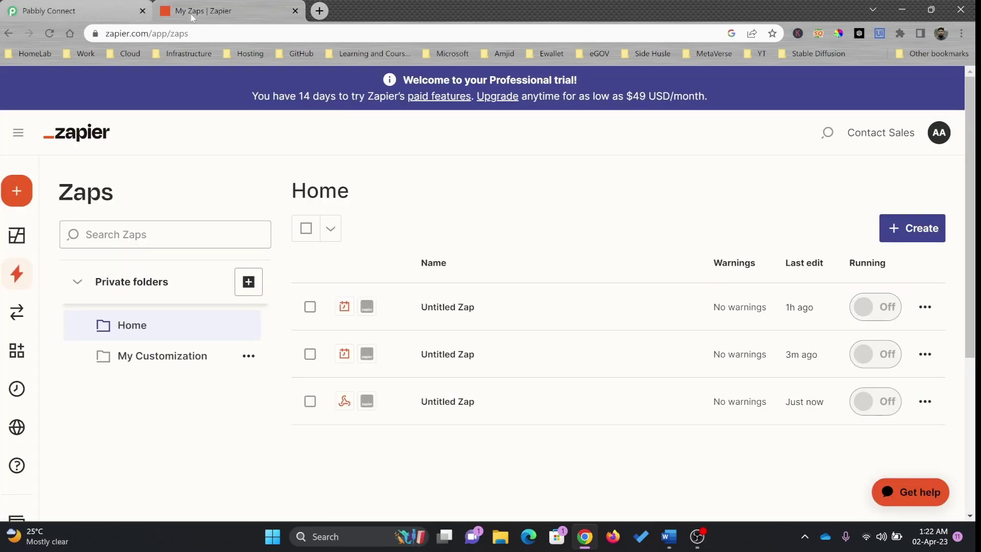